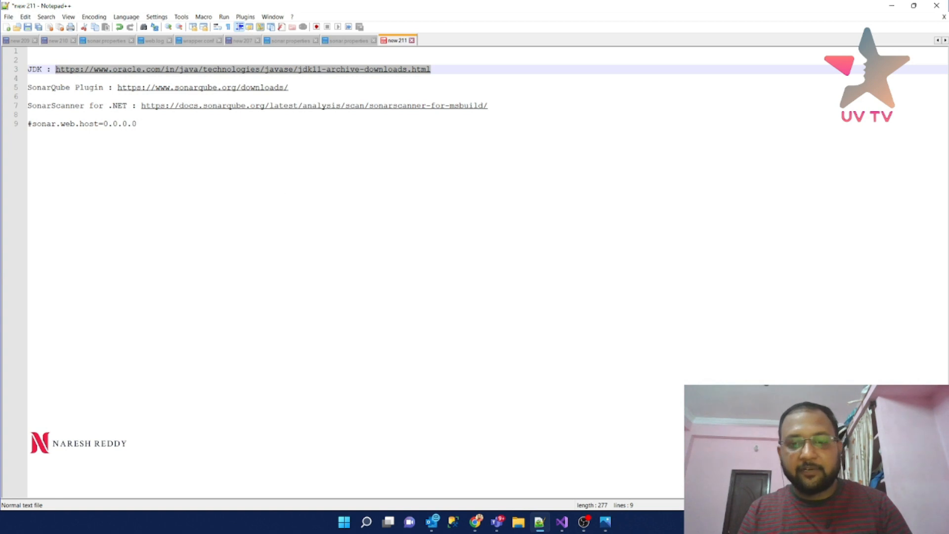
- Switch from the Notepad++ link notes to Chrome and maximize its window
key("alt+Tab")
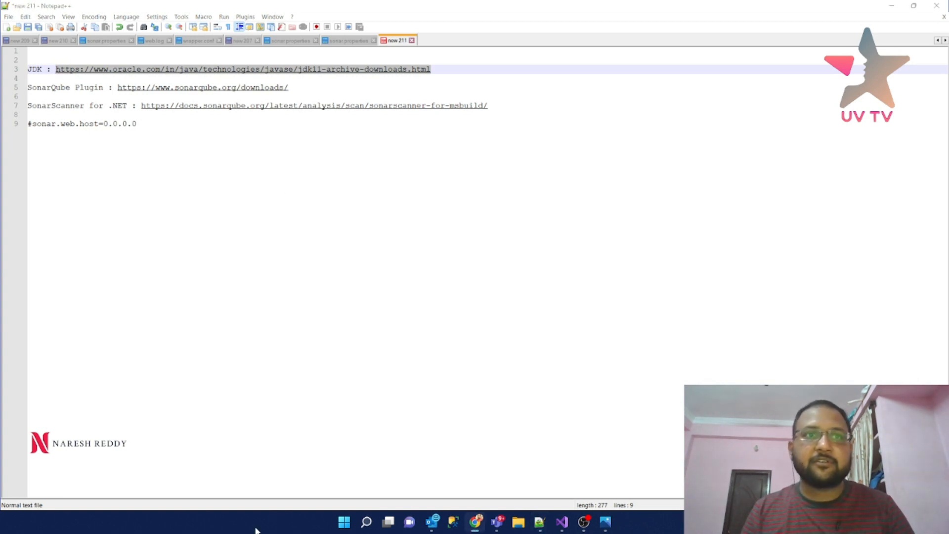
double_click(266, 69)
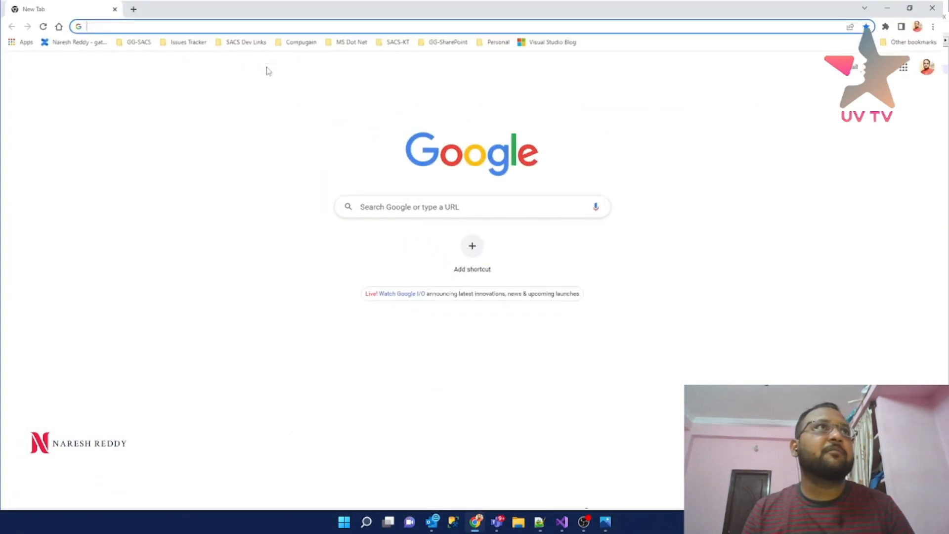
- Load the Java SE 11 archive page, note 11.0.15's Windows x64 installer, then open Program Files
type("oracle.com/in/java/technologies/javase/jdk11-archive-downloads.html")
key("Return")
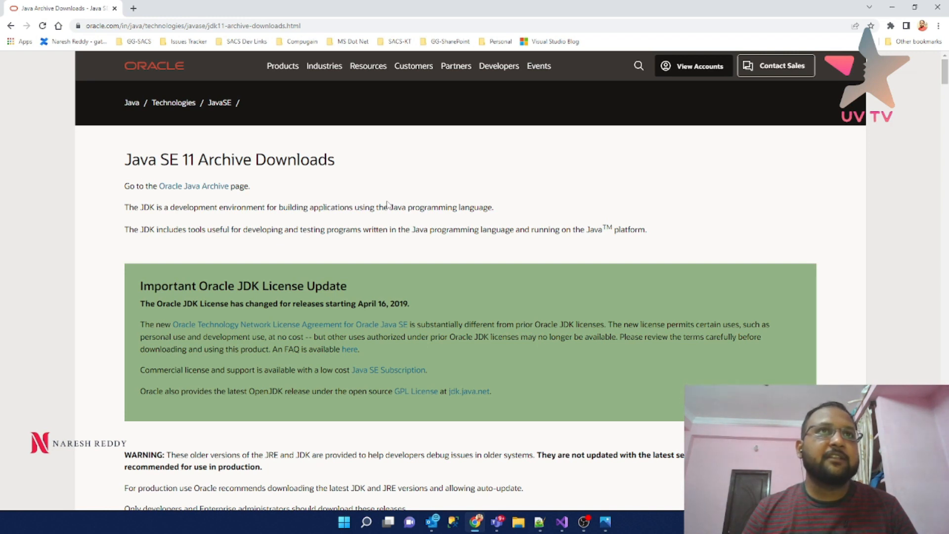
scroll(388, 204, "down", 6)
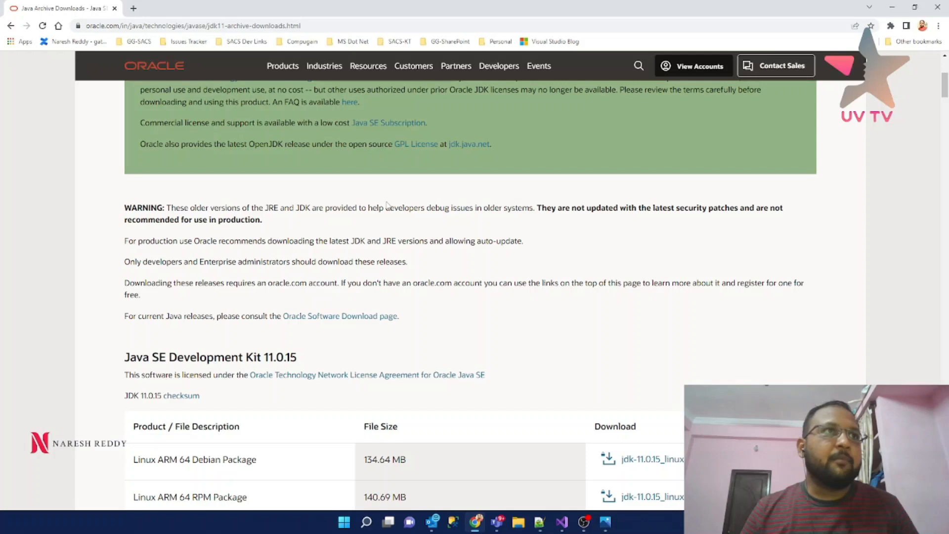
scroll(387, 205, "down", 3)
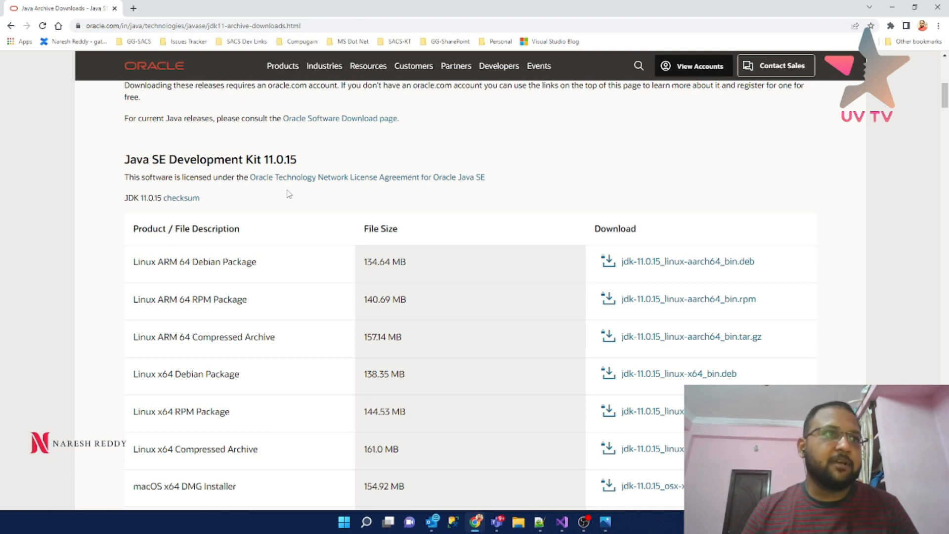
scroll(289, 194, "down", 3)
scroll(289, 194, "up", 4)
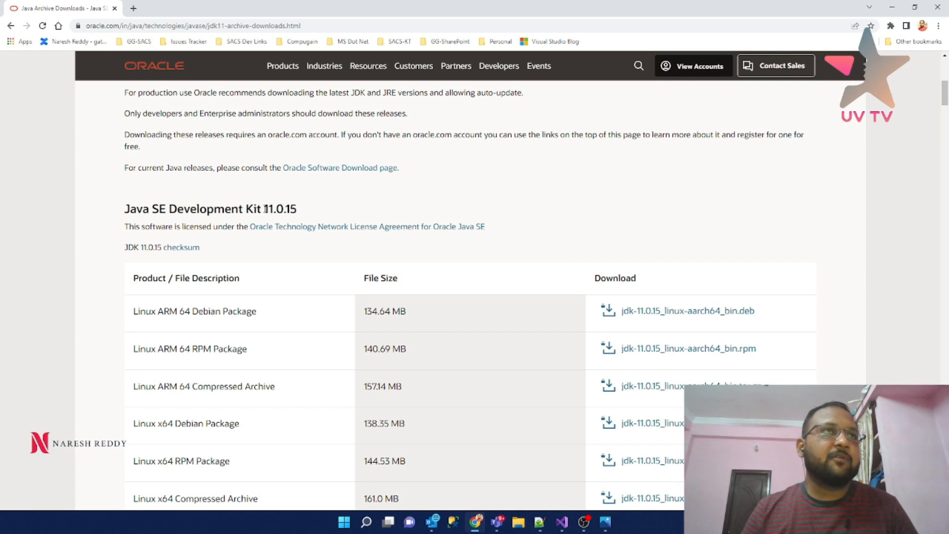
left_click_drag(265, 209, 303, 216)
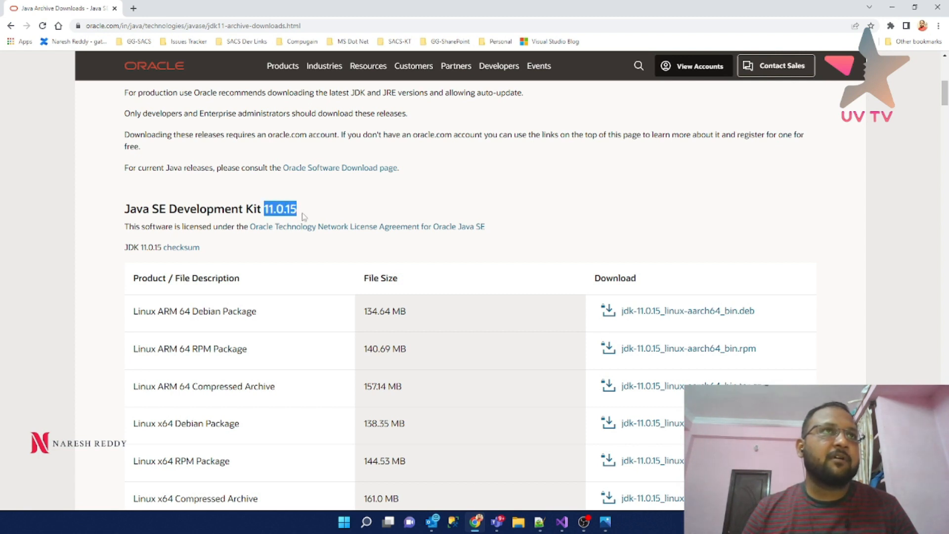
scroll(304, 216, "down", 8)
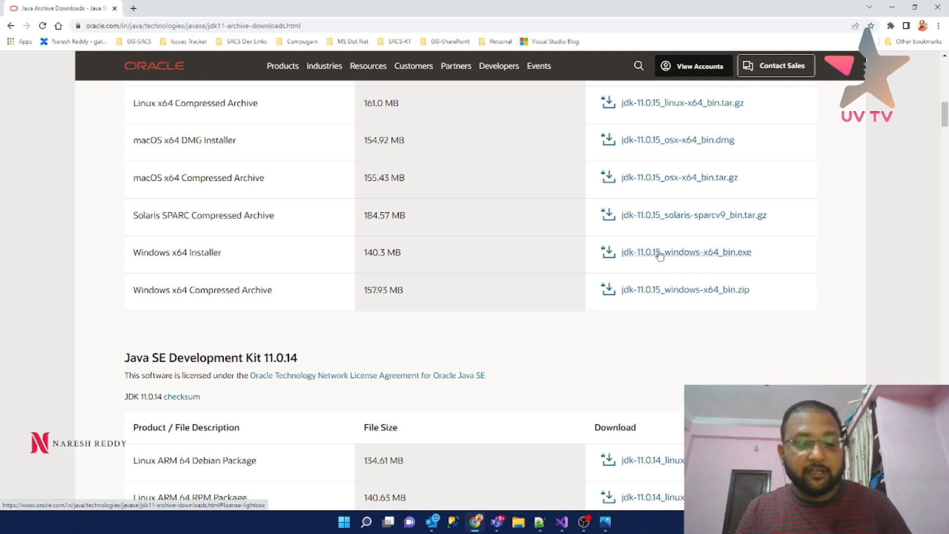
key("super+r")
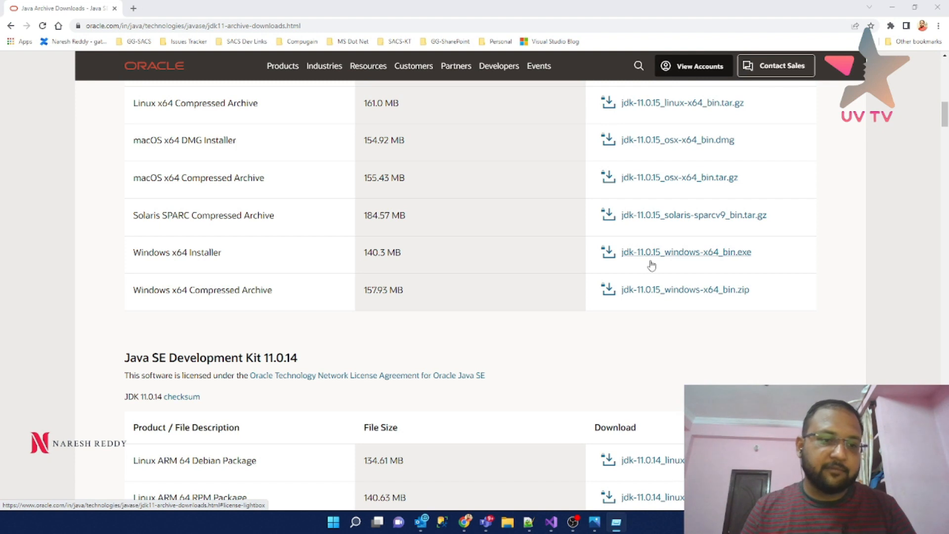
key("Return")
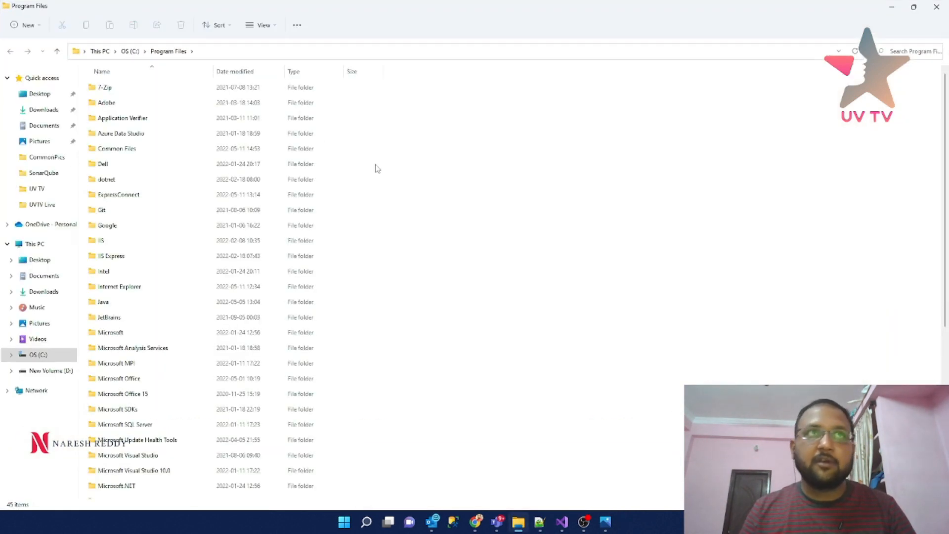
- Open C:\Program Files\Java\jdk-11.0.15\bin, select its full path, then minimize Explorer
scroll(160, 242, "down", 1)
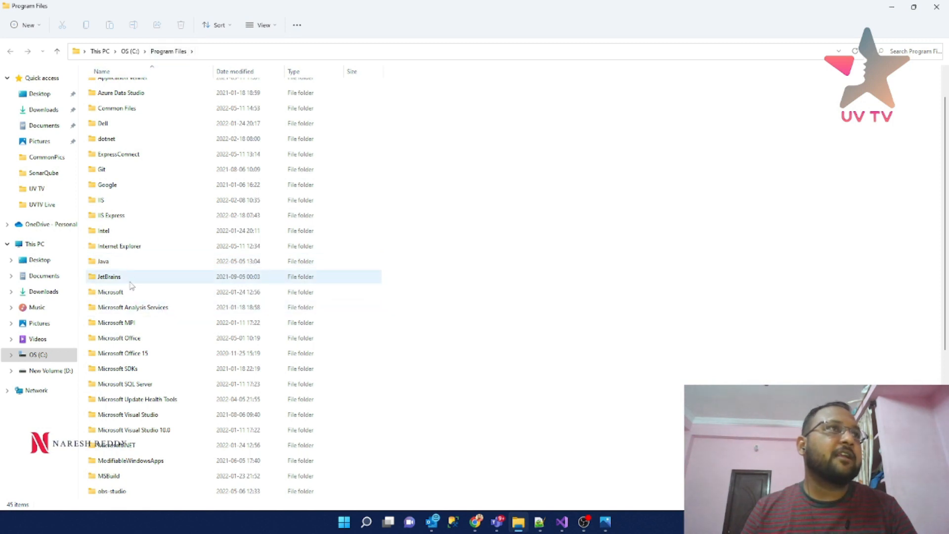
left_click(109, 264)
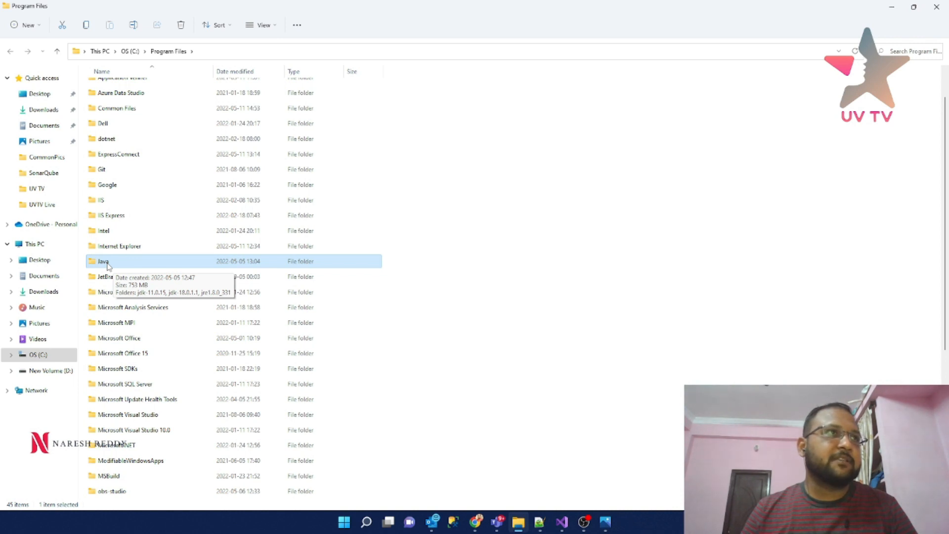
double_click(109, 266)
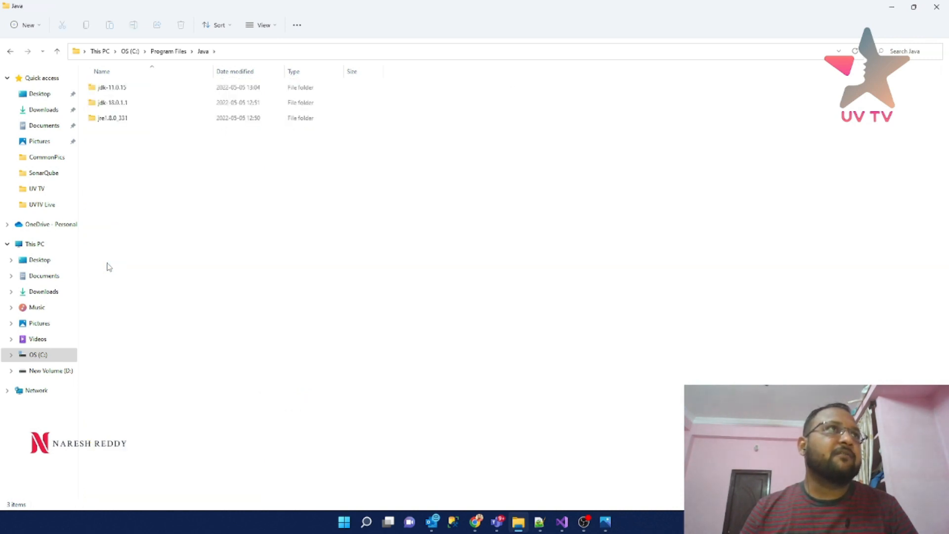
left_click(110, 94)
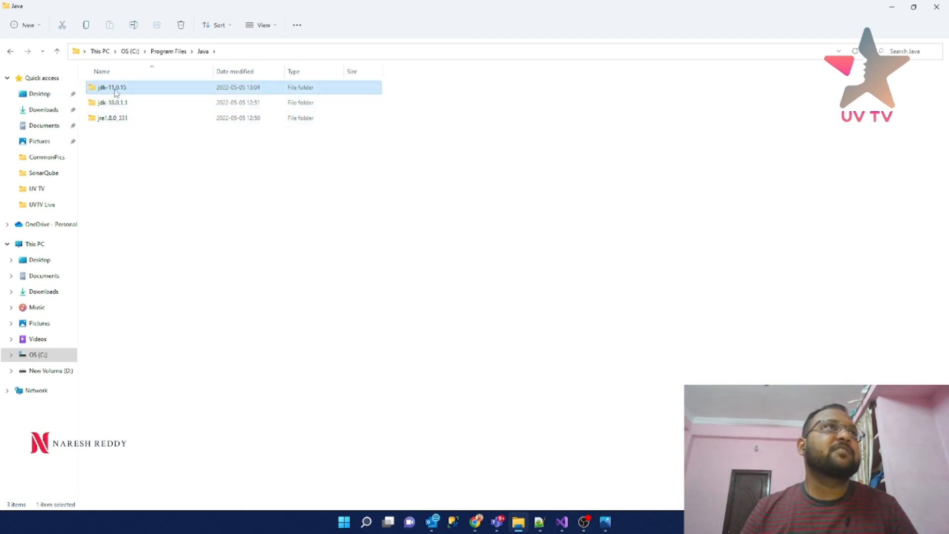
double_click(116, 92)
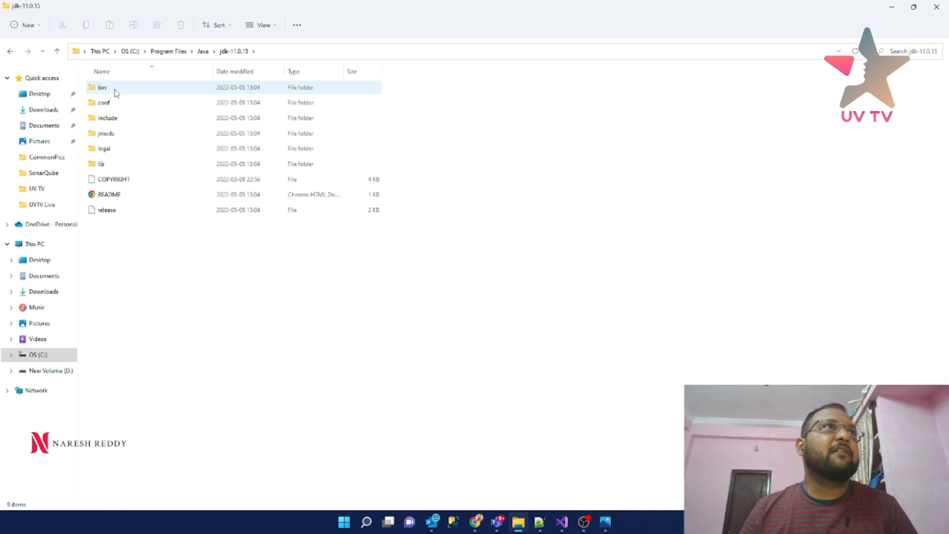
double_click(115, 92)
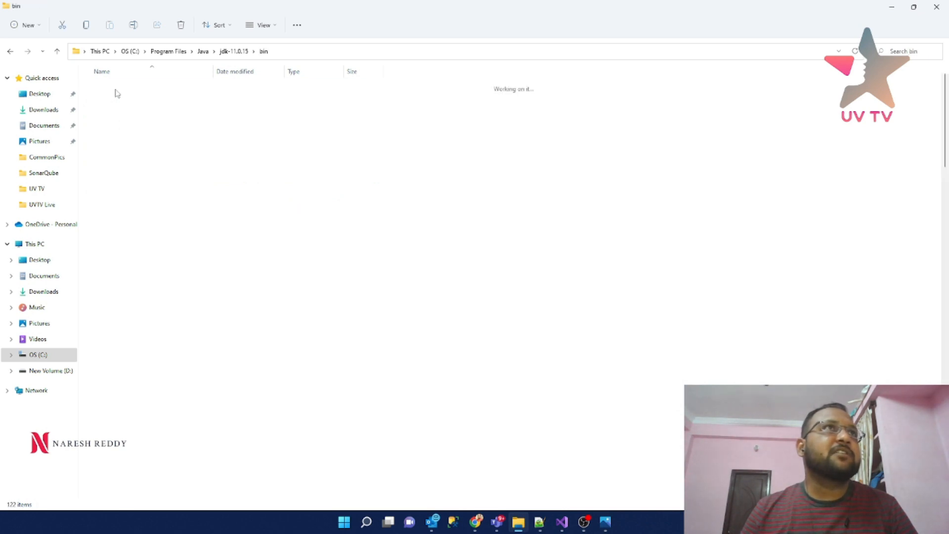
left_click(326, 57)
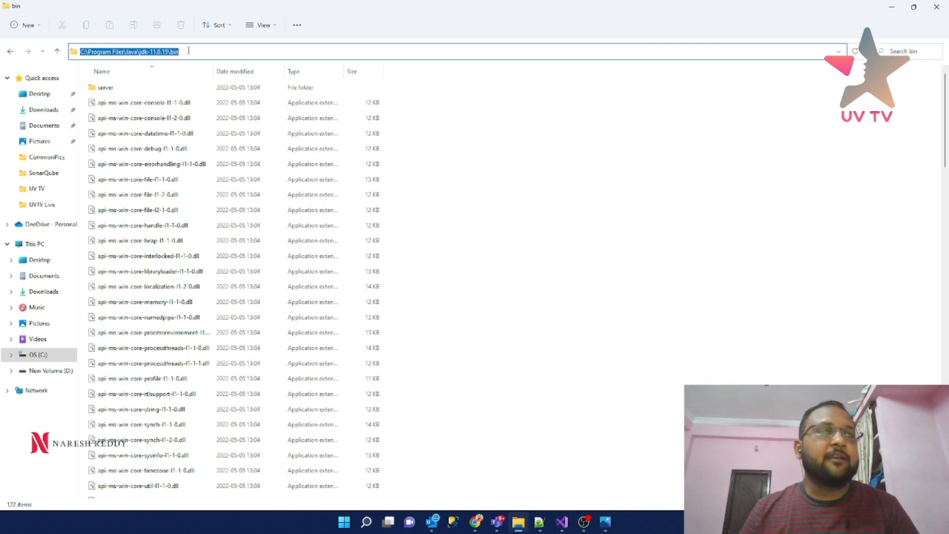
left_click(893, 8)
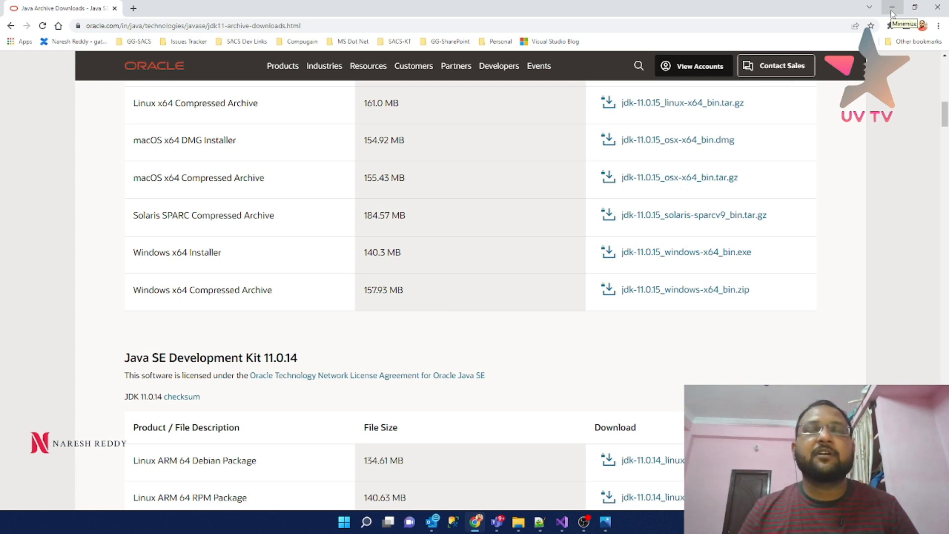
- Minimize Chrome, Notepad++ and the jdk-11.0.15 bin folder window to clear the desktop
left_click(892, 8)
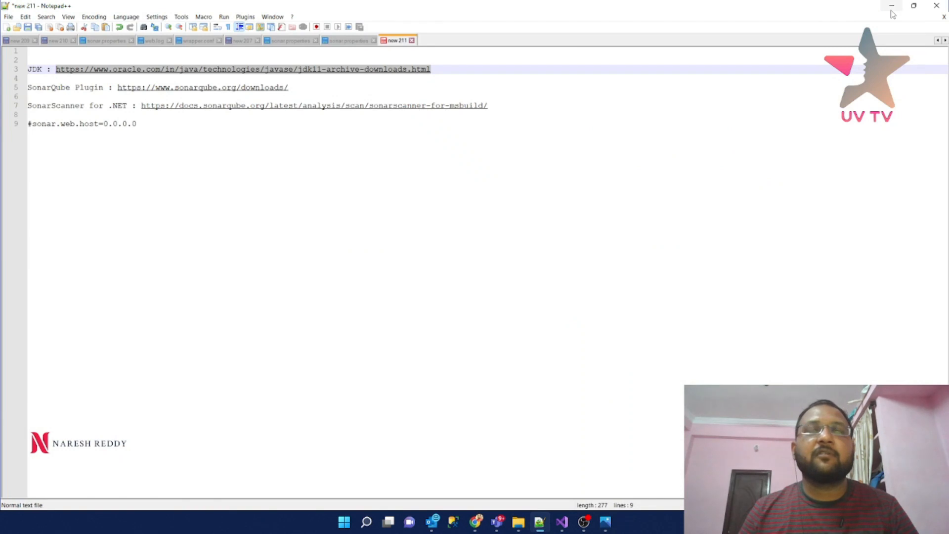
left_click(891, 9)
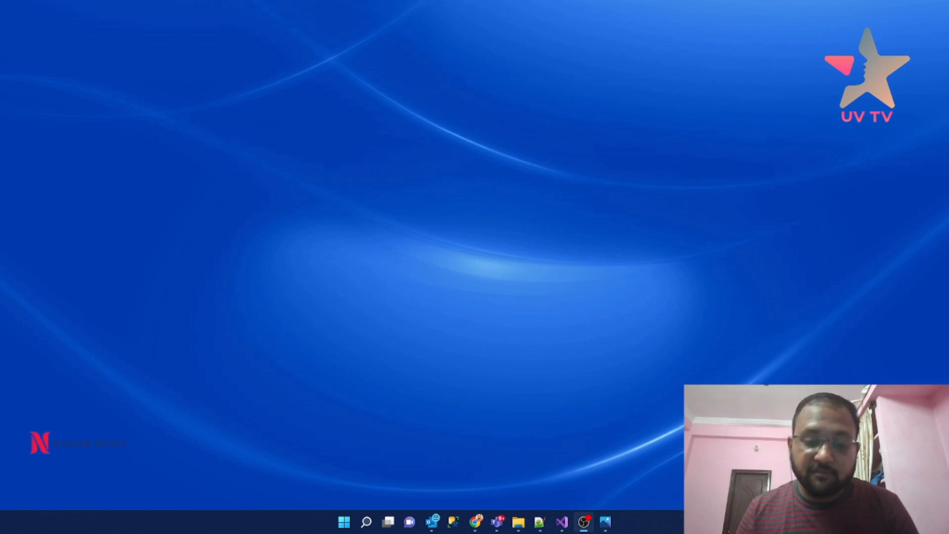
key("alt+Tab")
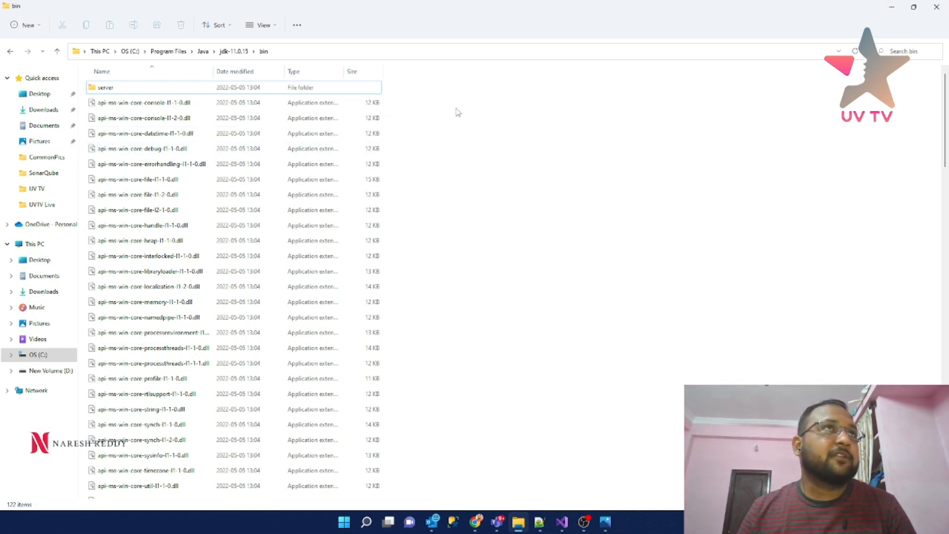
left_click(890, 11)
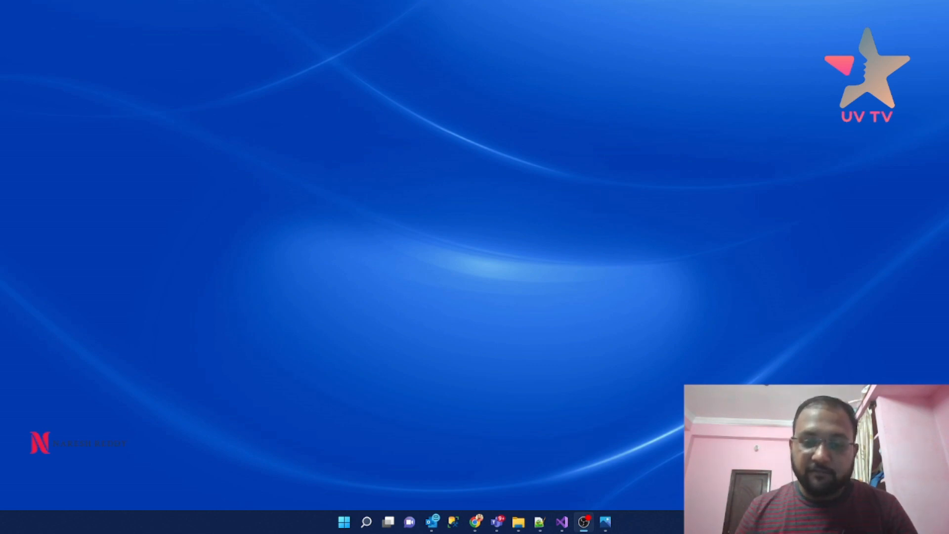
- Select the SonarScanner for .NET docs URL on line 7, then restore Chrome's address bar
left_click(539, 522)
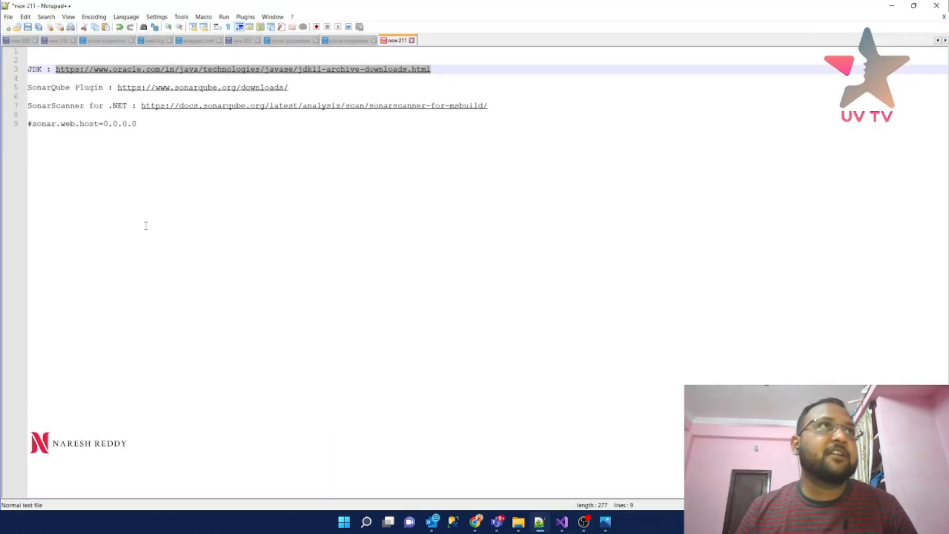
left_click_drag(506, 106, 141, 107)
key("ctrl+c")
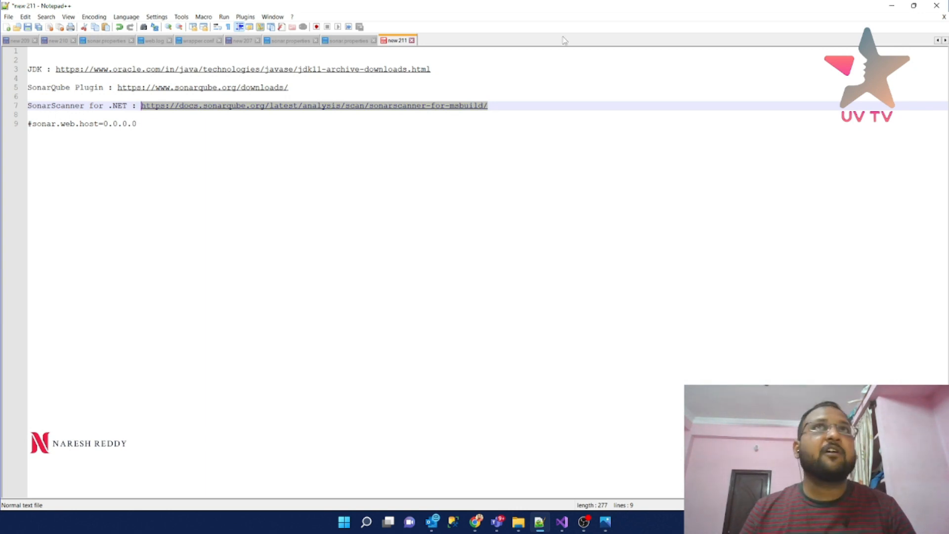
left_click(892, 5)
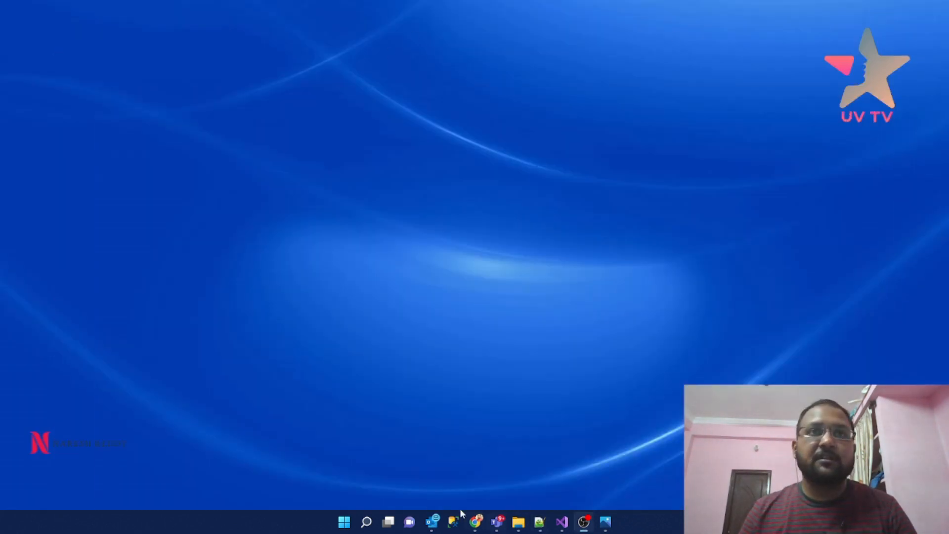
left_click(475, 521)
left_click(329, 25)
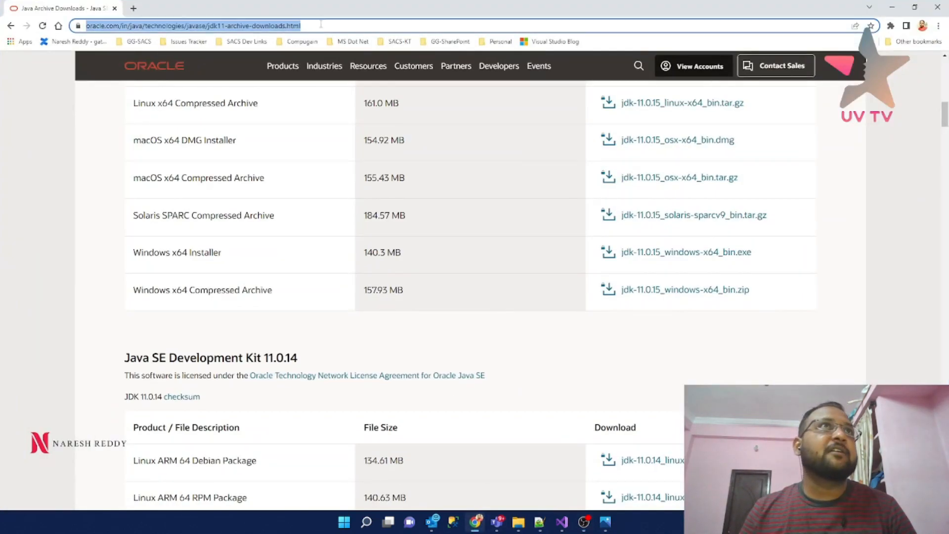
- Load the SonarScanner for .NET 5.5.3 docs page and cancel the .NET Framework 4.6+ download
key("ctrl+v")
key("Return")
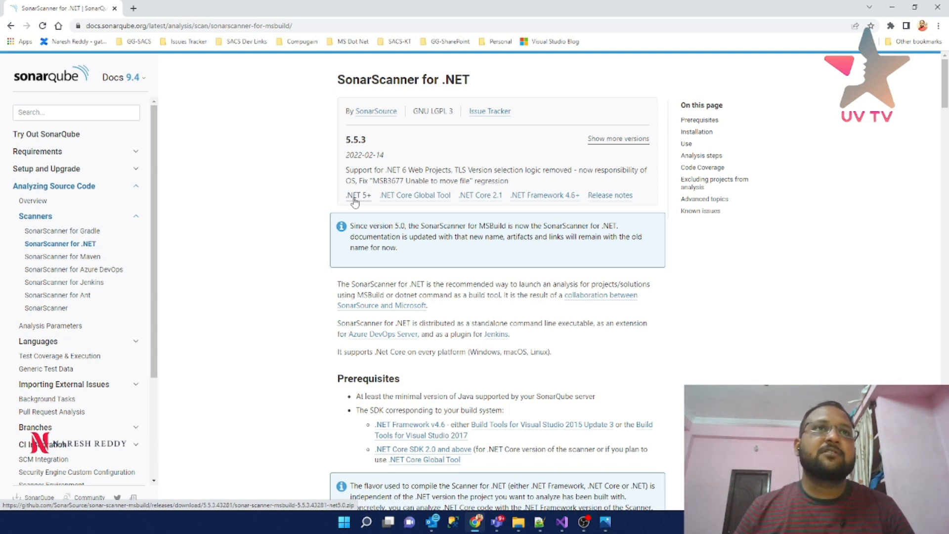
left_click(532, 197)
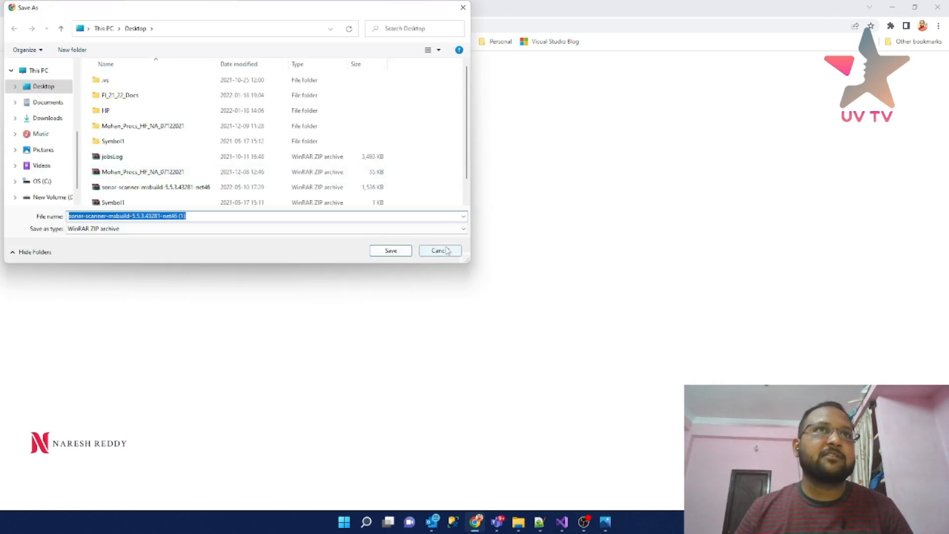
left_click(440, 251)
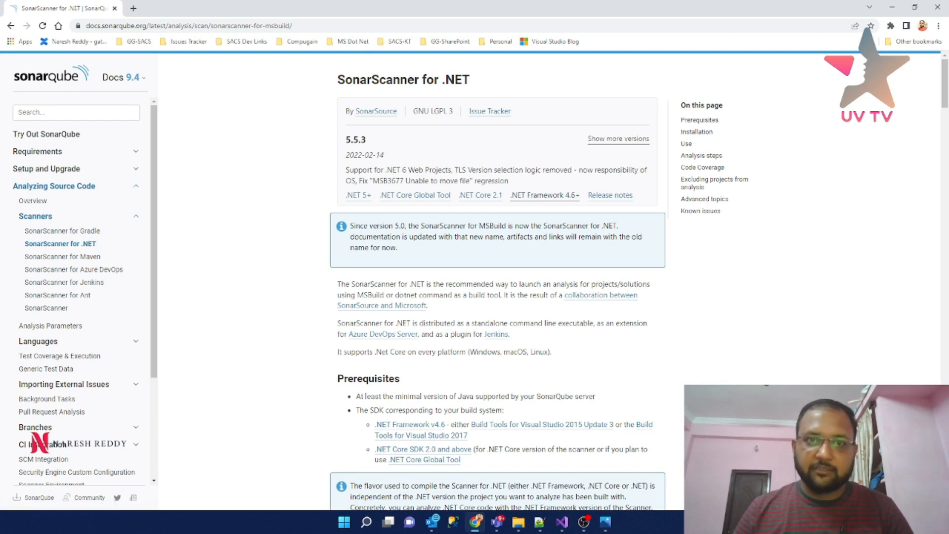
key("alt+Tab")
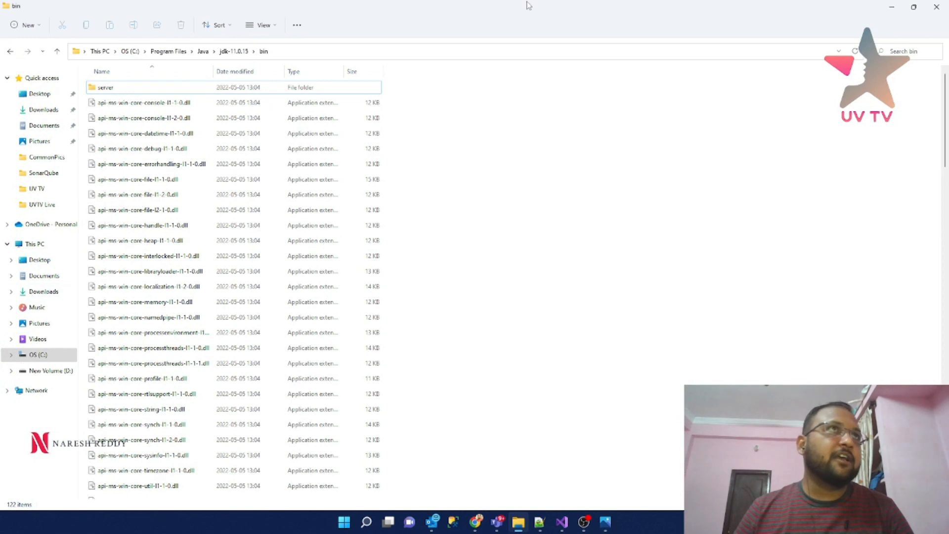
- Inspect SonarScanner.MSBuild in the sonar-scanner-msbuild-5.5.3.43281-net46 folder, then minimize Explorer
key("alt+Tab")
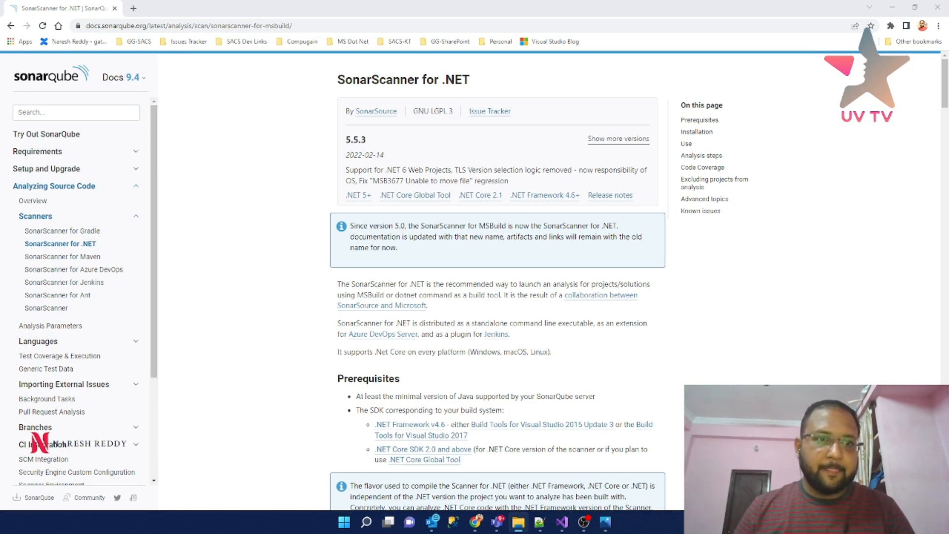
left_click_drag(363, 0, 487, 125)
double_click(486, 126)
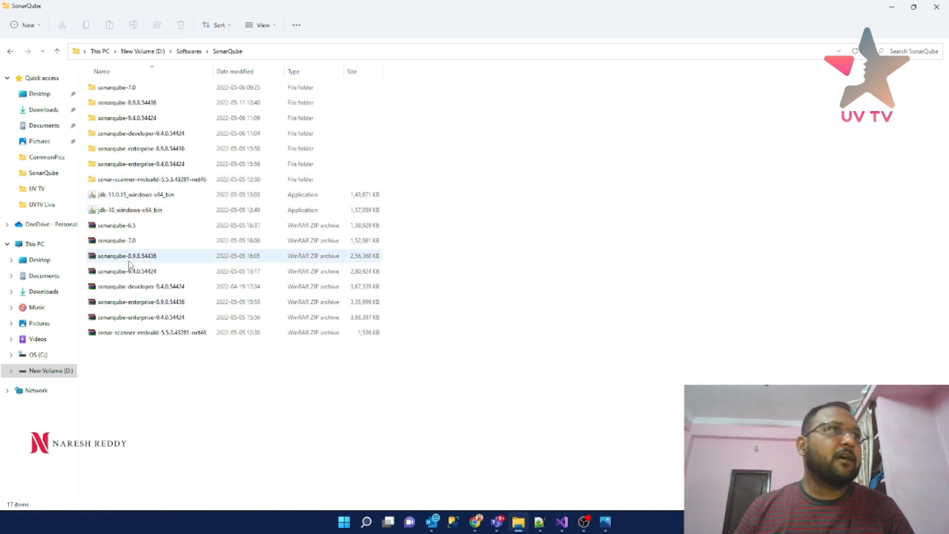
left_click(152, 181)
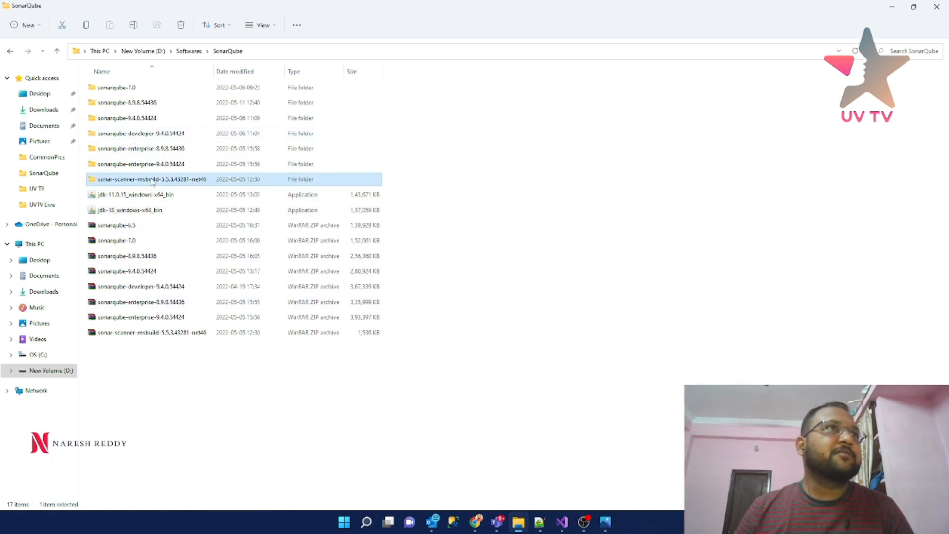
double_click(152, 181)
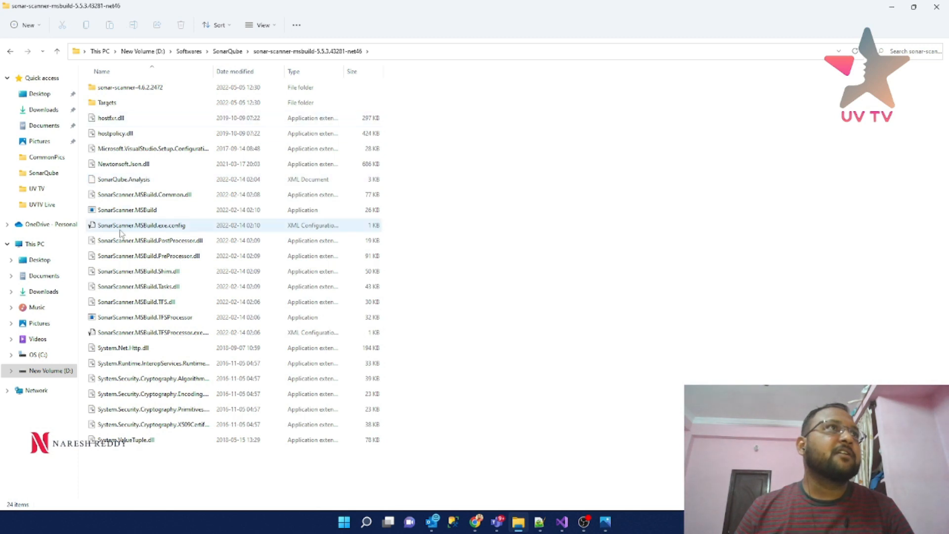
left_click(130, 212)
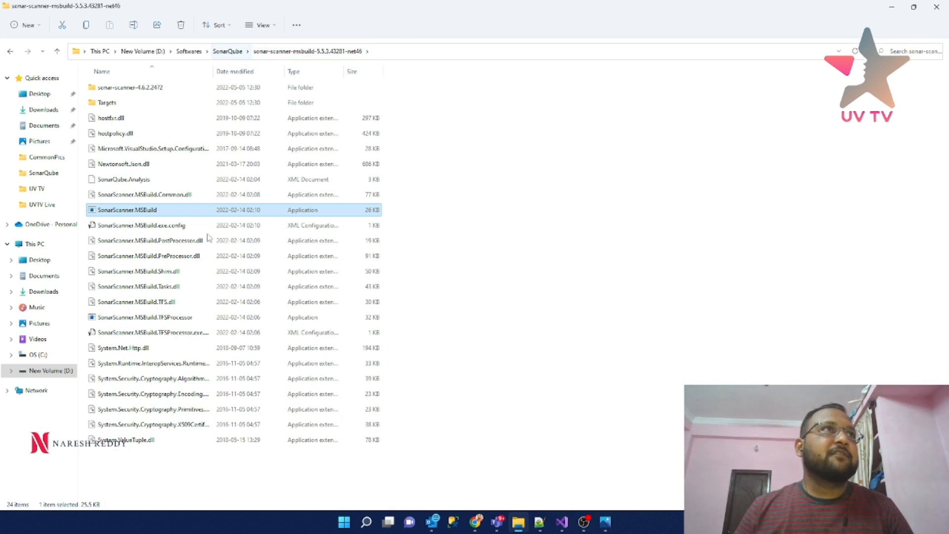
left_click(229, 52)
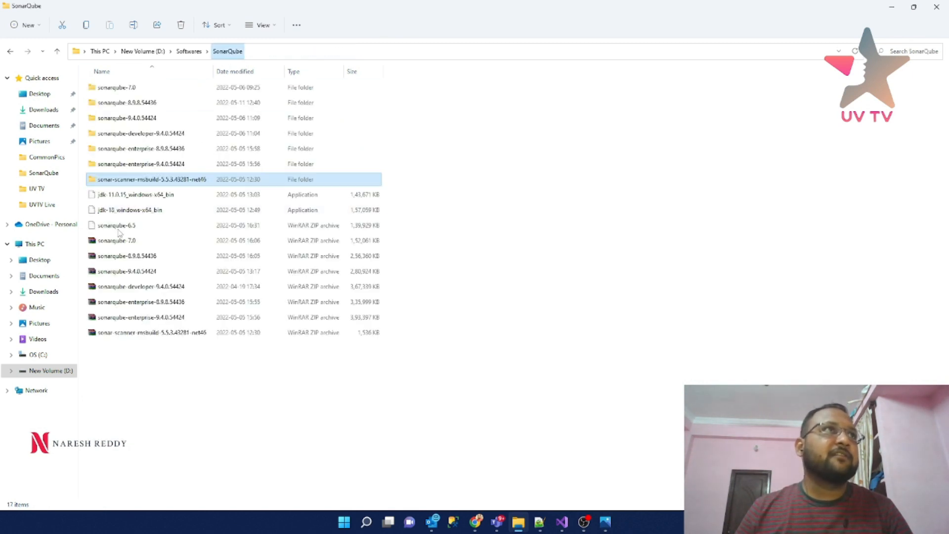
double_click(137, 183)
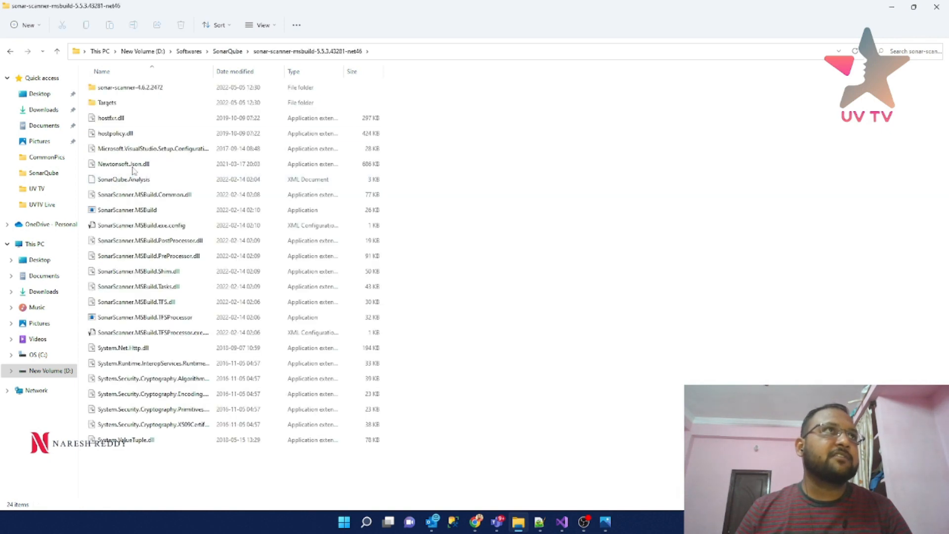
left_click(126, 212)
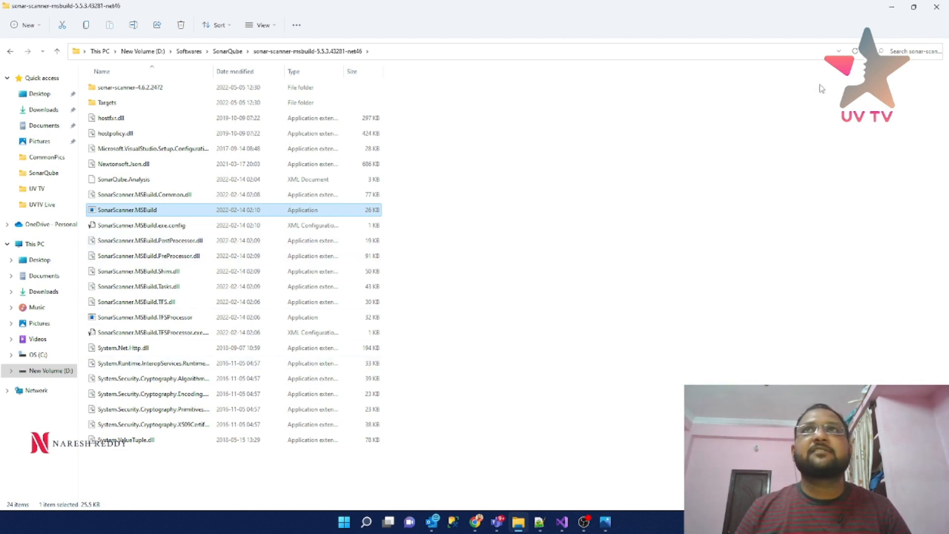
left_click(892, 11)
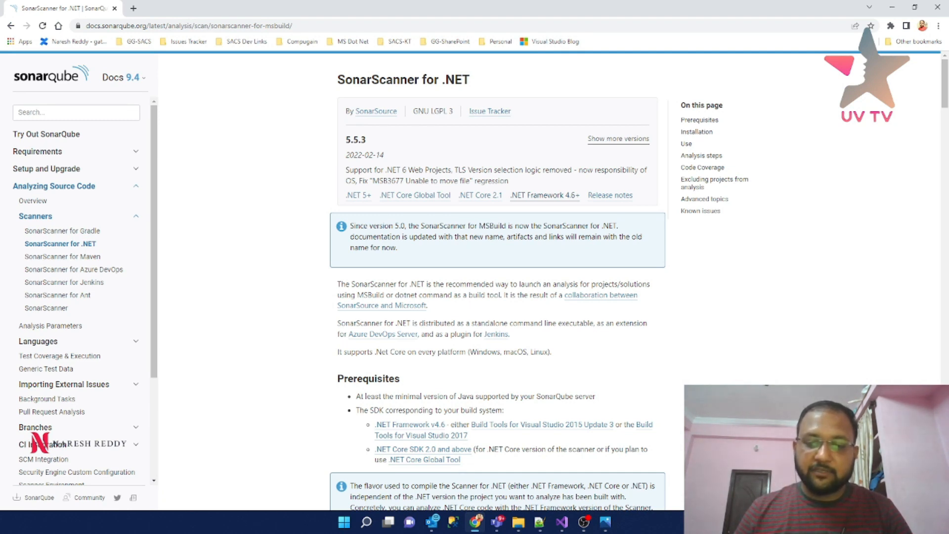
key("alt+Tab")
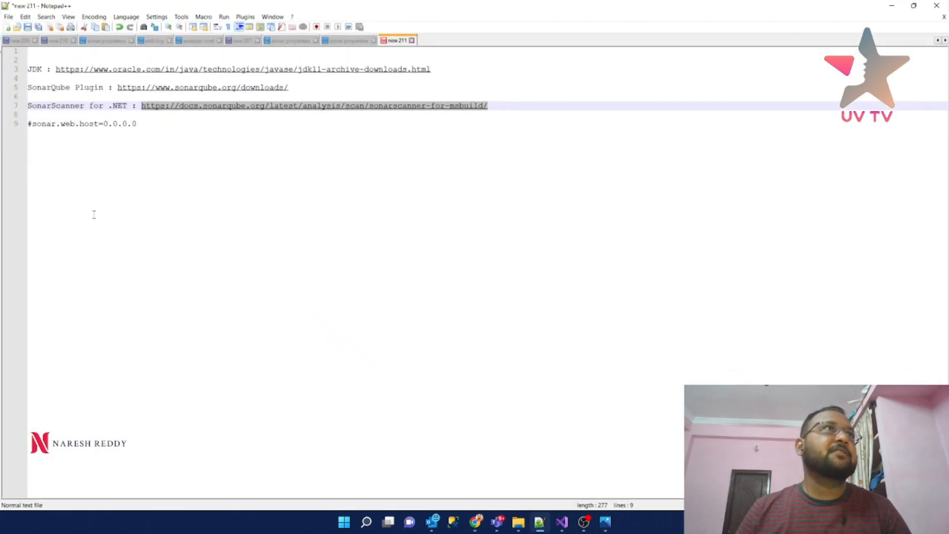
left_click_drag(288, 88, 118, 88)
key("ctrl+c")
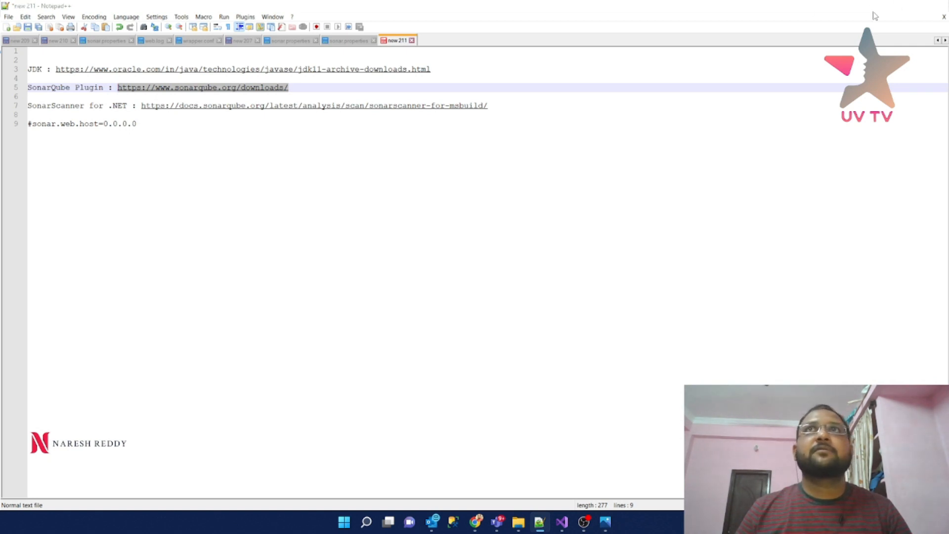
key("alt+Tab")
- Load the SonarQube 9.4 downloads page and compare the Community, Developer, Enterprise and Data Center editions
left_click(329, 26)
key("ctrl+v")
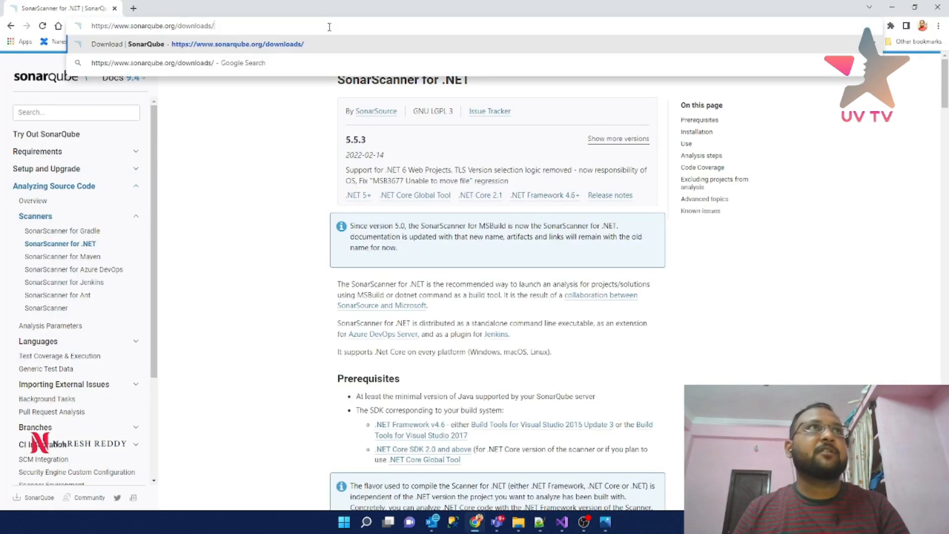
key("Return")
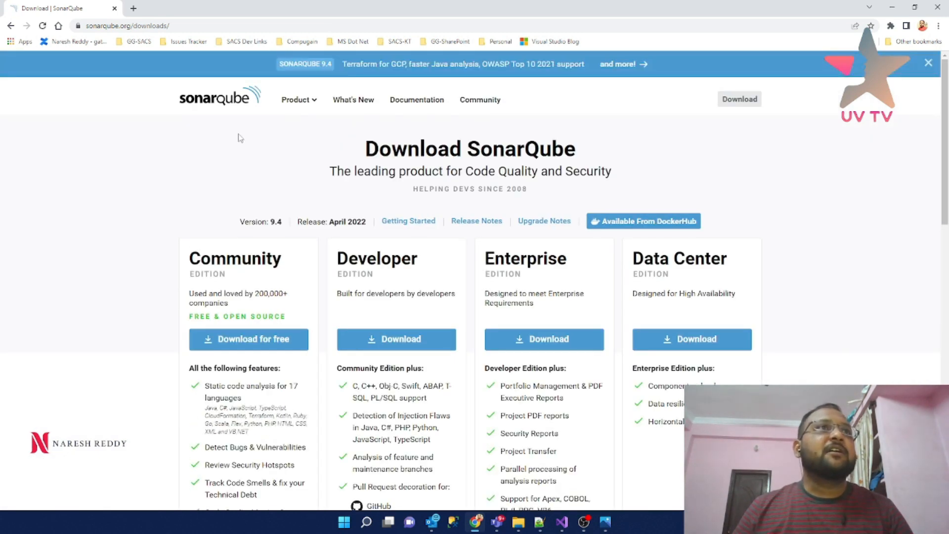
scroll(239, 138, "down", 2)
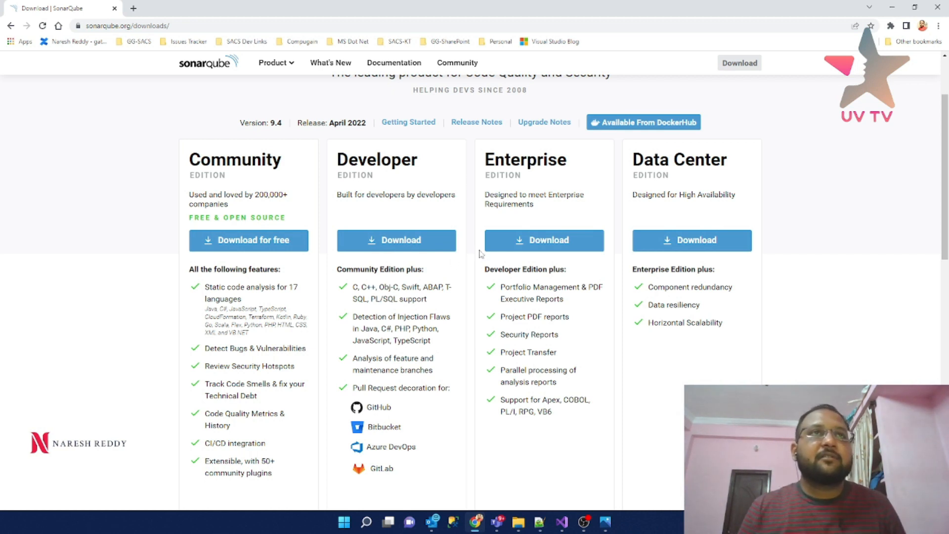
scroll(470, 195, "down", 1)
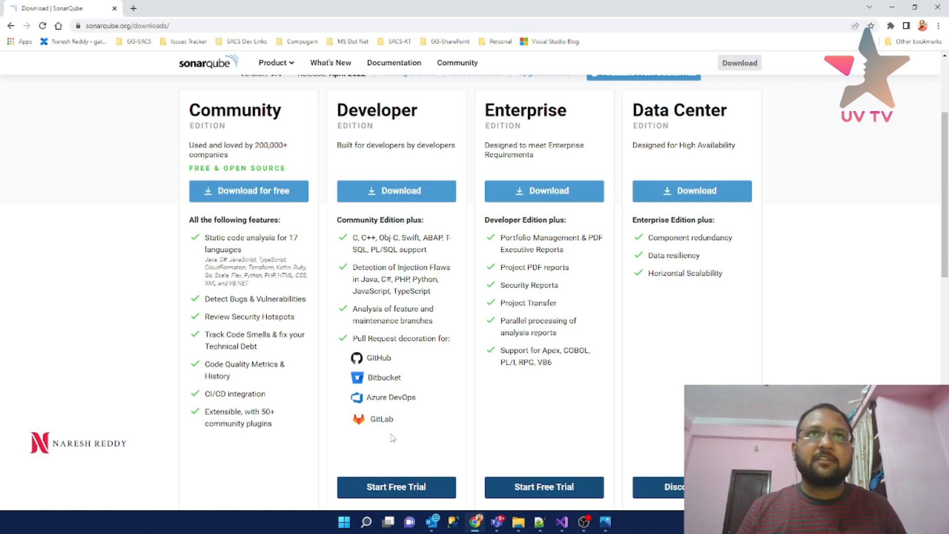
scroll(390, 406, "down", 1)
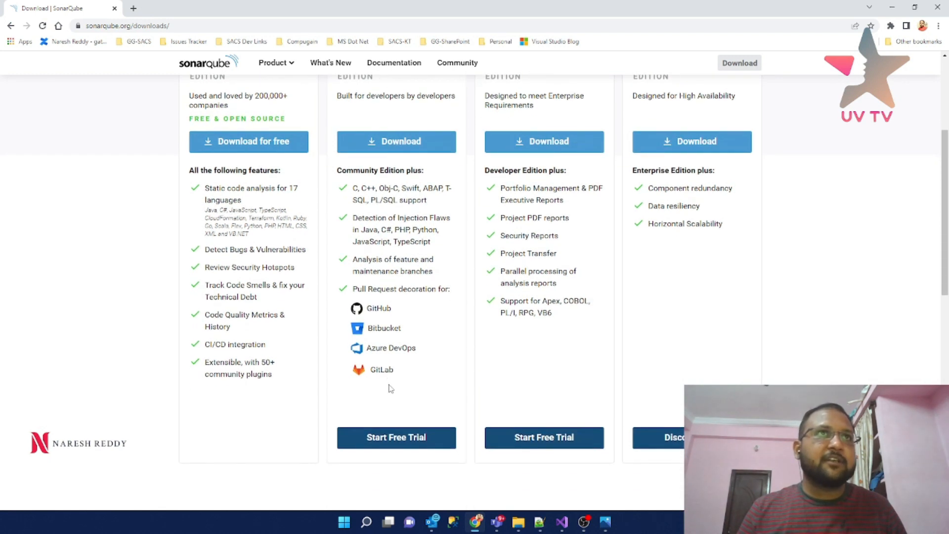
scroll(388, 389, "up", 1)
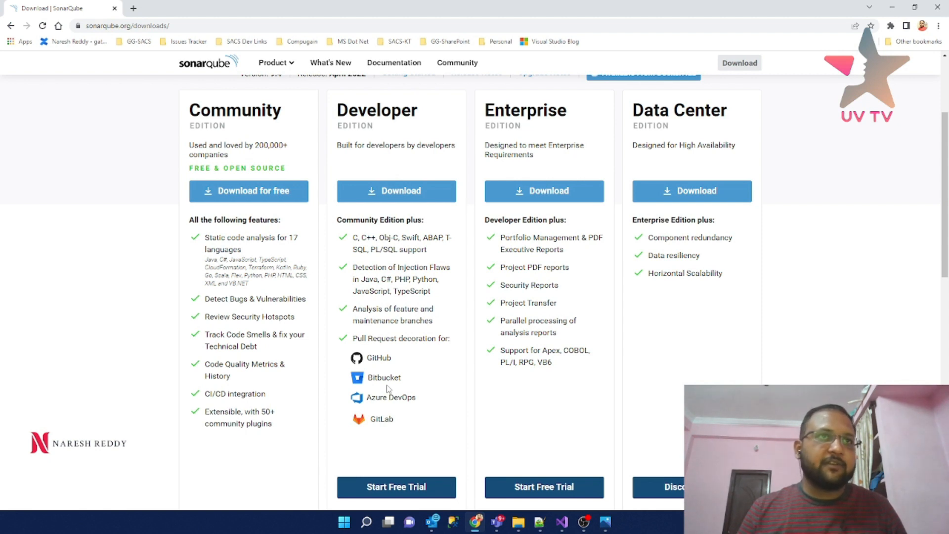
scroll(388, 376, "up", 4)
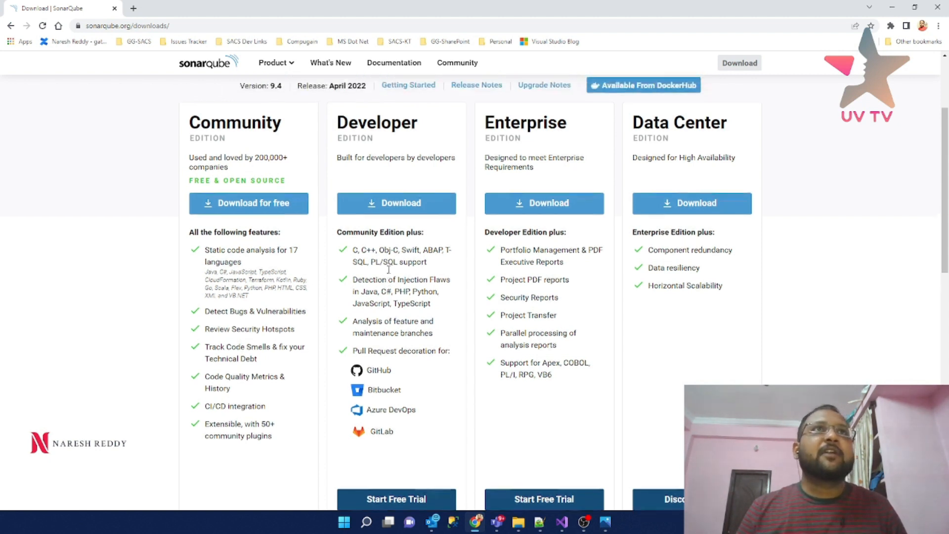
scroll(388, 357, "down", 3)
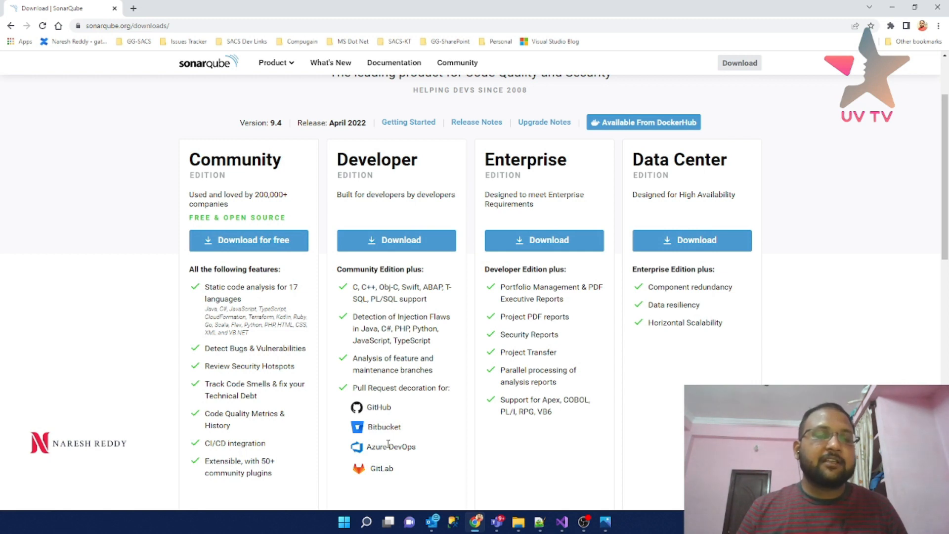
scroll(388, 444, "down", 1)
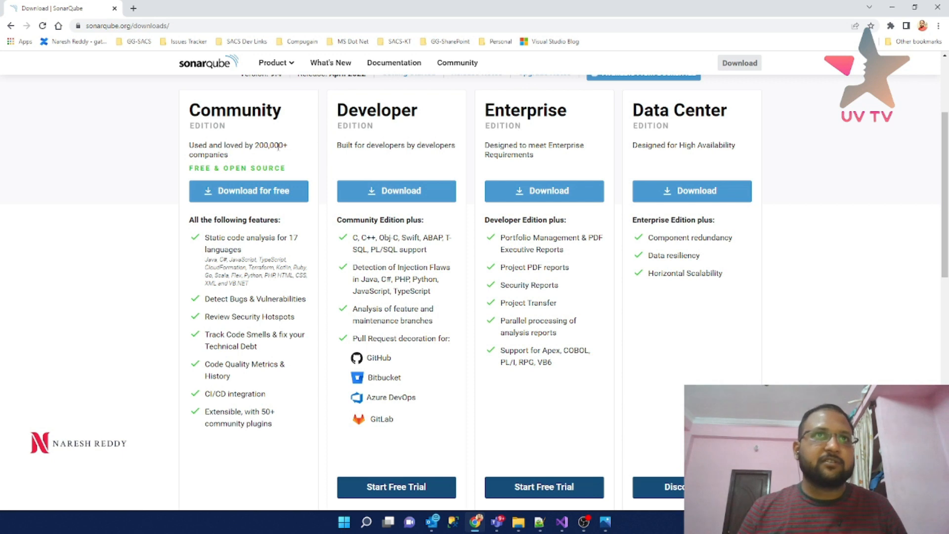
double_click(220, 106)
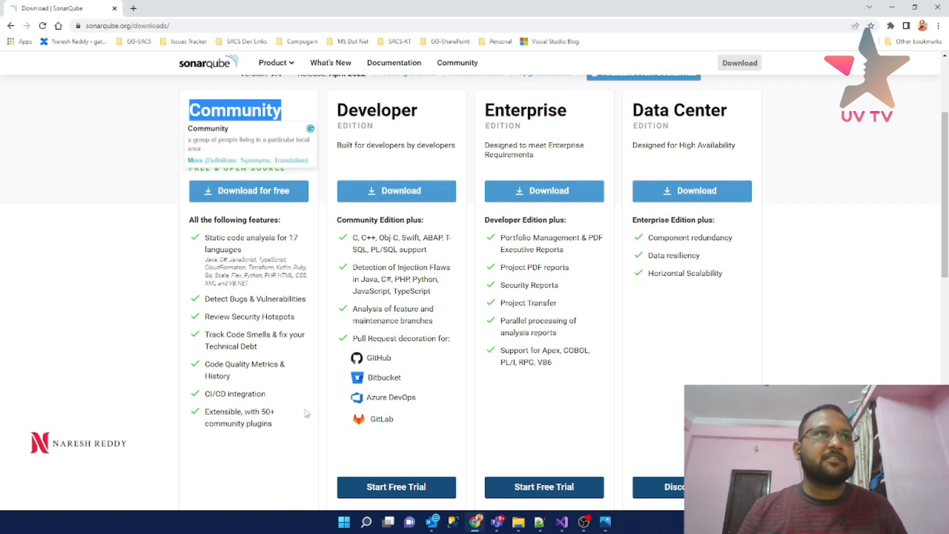
left_click(263, 467)
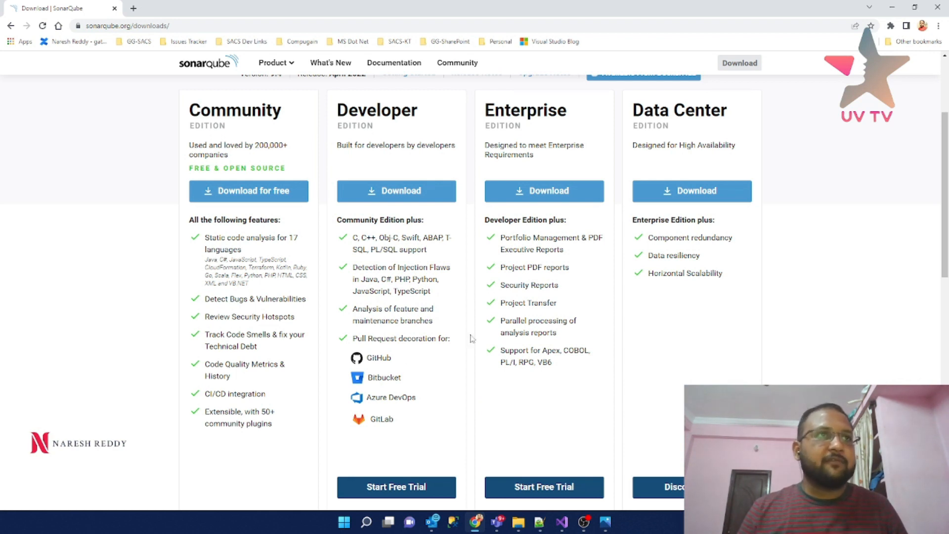
- Scroll the SonarQube downloads page down to the Historical Downloads section
scroll(300, 316, "down", 3)
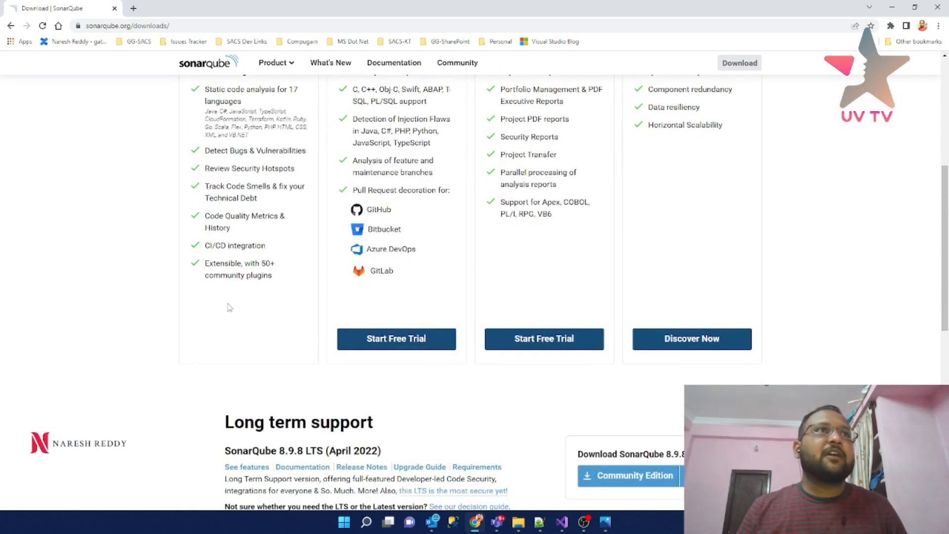
scroll(229, 308, "up", 3)
scroll(227, 308, "down", 4)
scroll(227, 308, "up", 2)
scroll(228, 307, "down", 4)
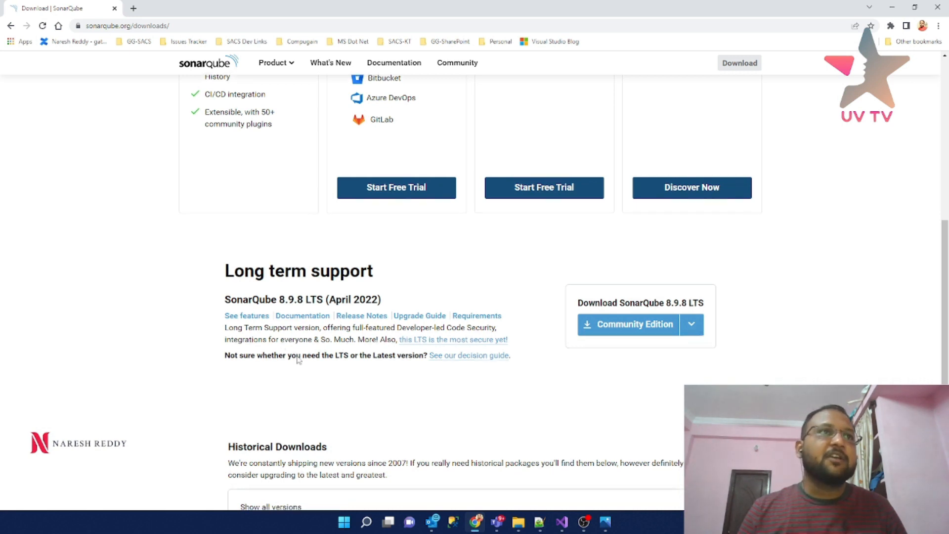
scroll(299, 360, "down", 4)
- Expand all historical SonarQube versions, review them back to 8.9.7 LTS, then return to Explorer
left_click(304, 313)
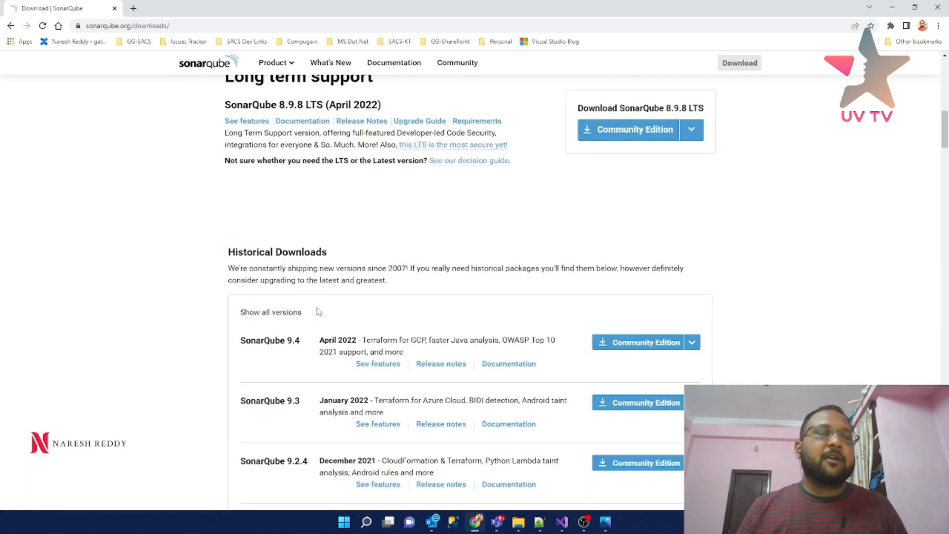
scroll(317, 310, "down", 2)
scroll(318, 312, "down", 1)
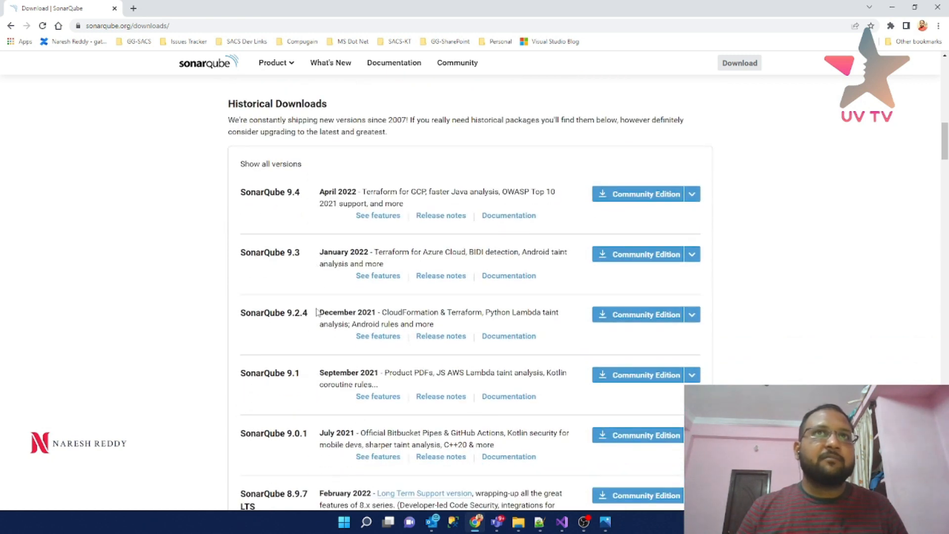
scroll(316, 313, "down", 10)
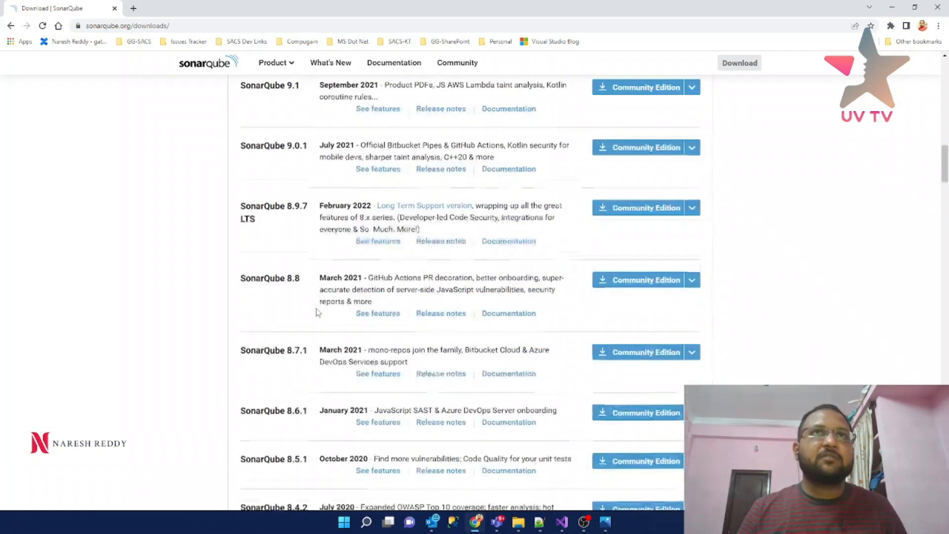
scroll(317, 313, "down", 11)
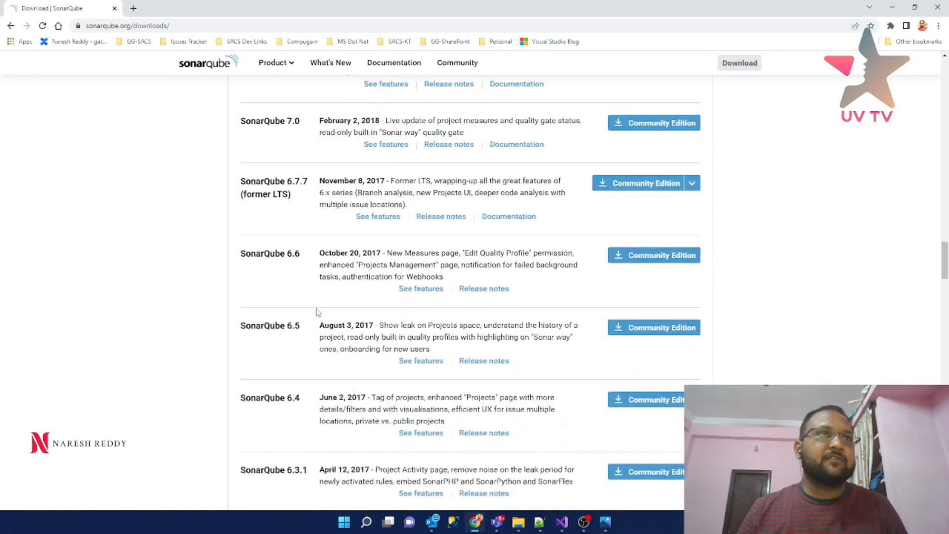
scroll(318, 312, "down", 4)
scroll(317, 312, "up", 14)
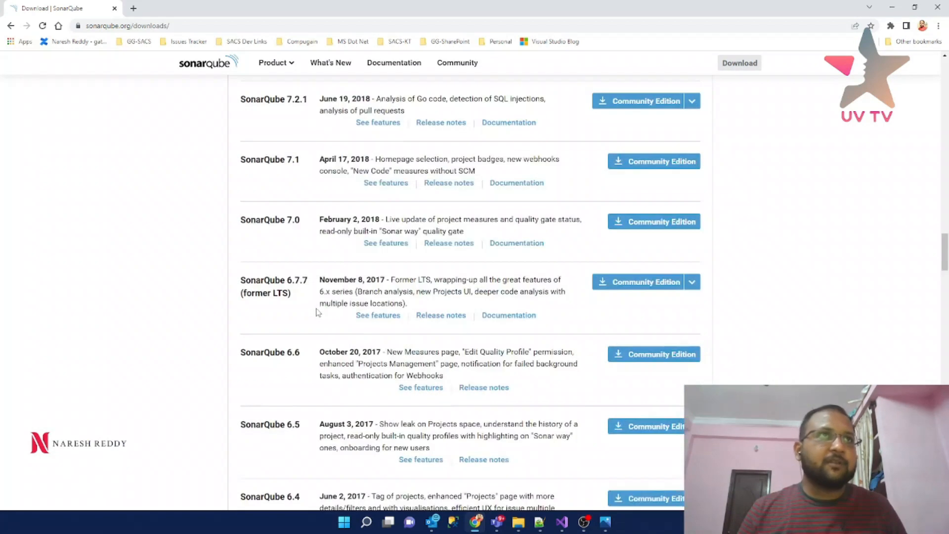
scroll(317, 312, "up", 11)
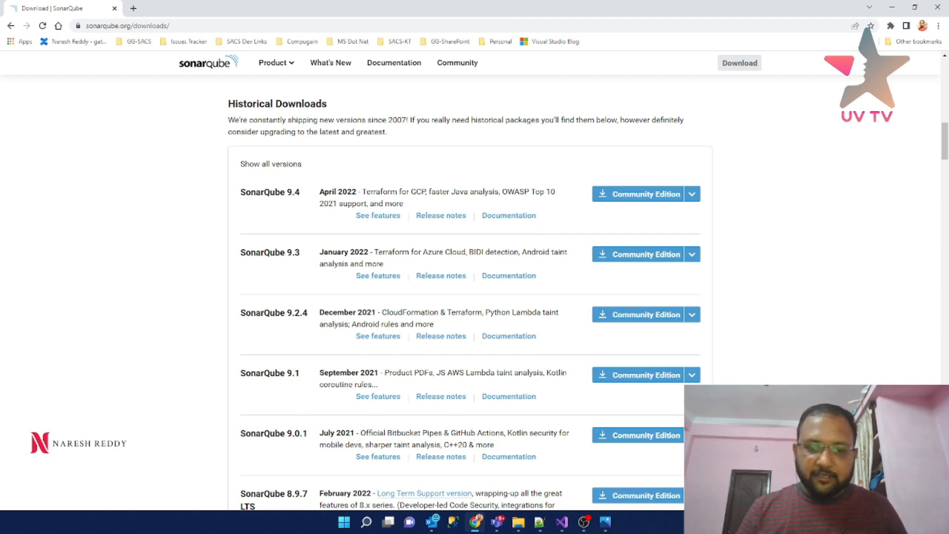
left_click(518, 522)
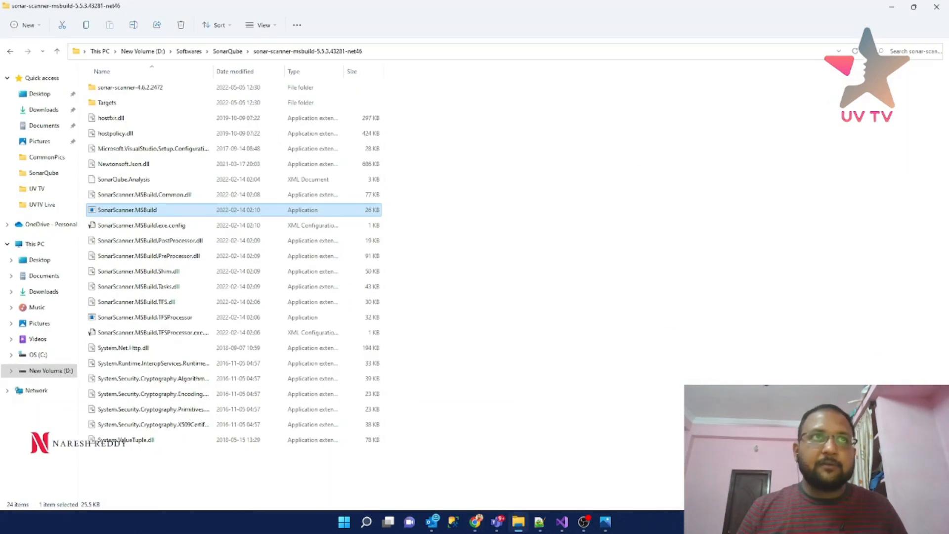
- Go up from the scanner folder to D:\Softwares\SonarQube via the address-bar breadcrumb
left_click(227, 52)
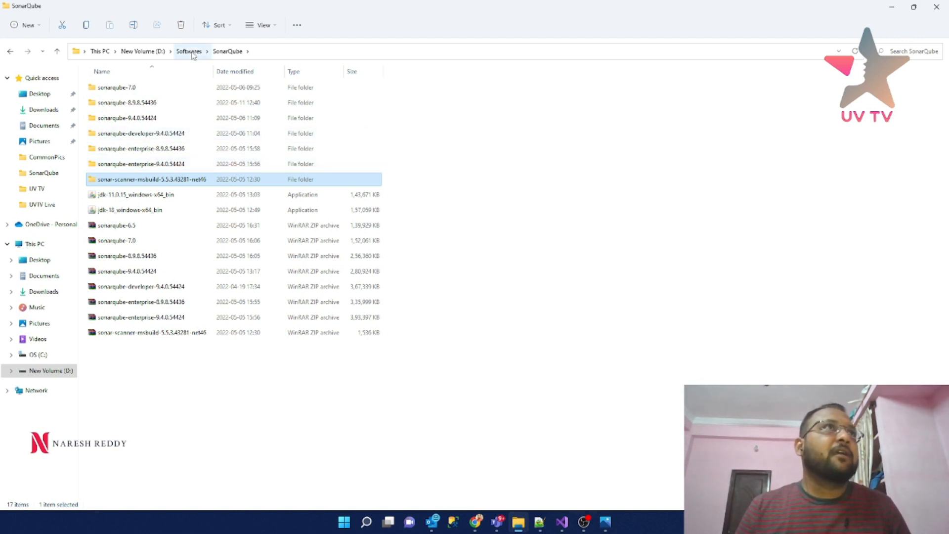
- Browse into sonarqube-9.4.0.54424\bin\windows-x86-64 and locate the StartSonar batch file
double_click(135, 118)
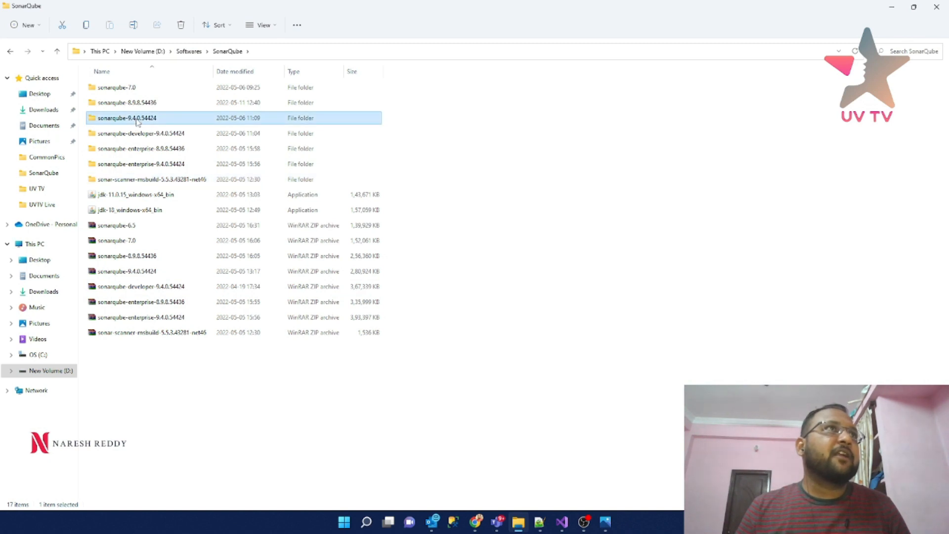
double_click(133, 90)
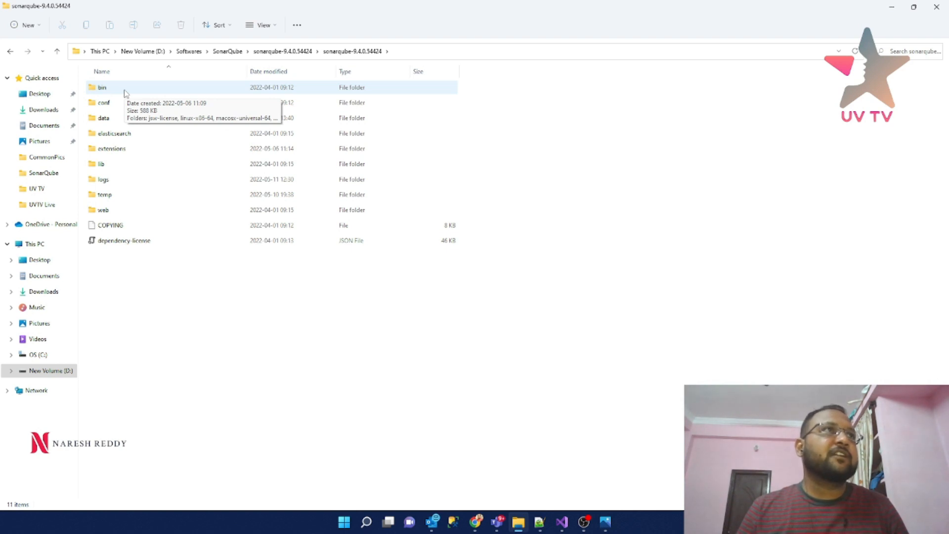
left_click(126, 94)
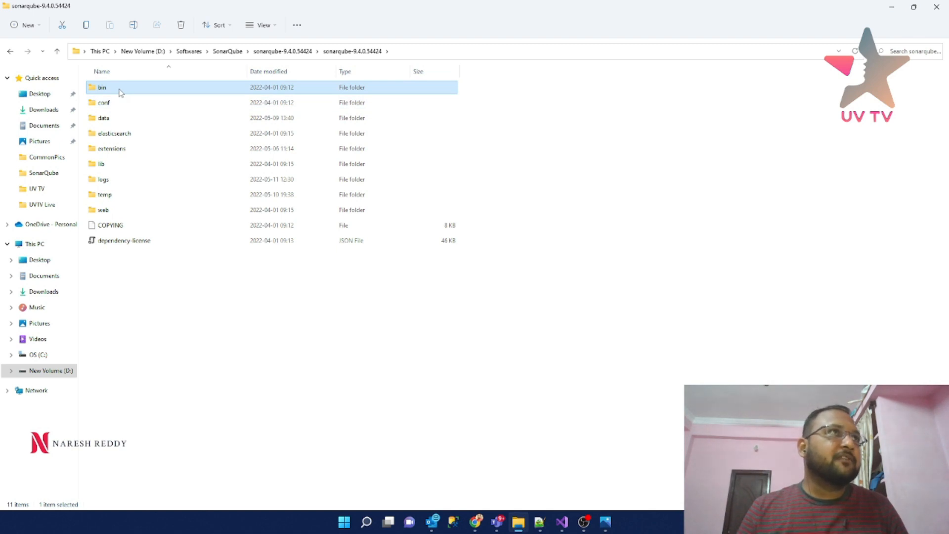
double_click(121, 93)
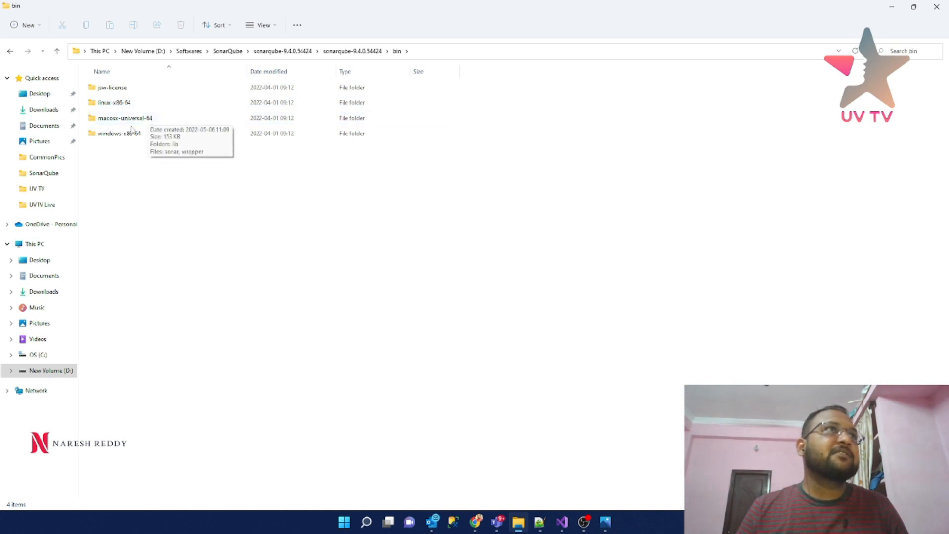
mouse_move(118, 141)
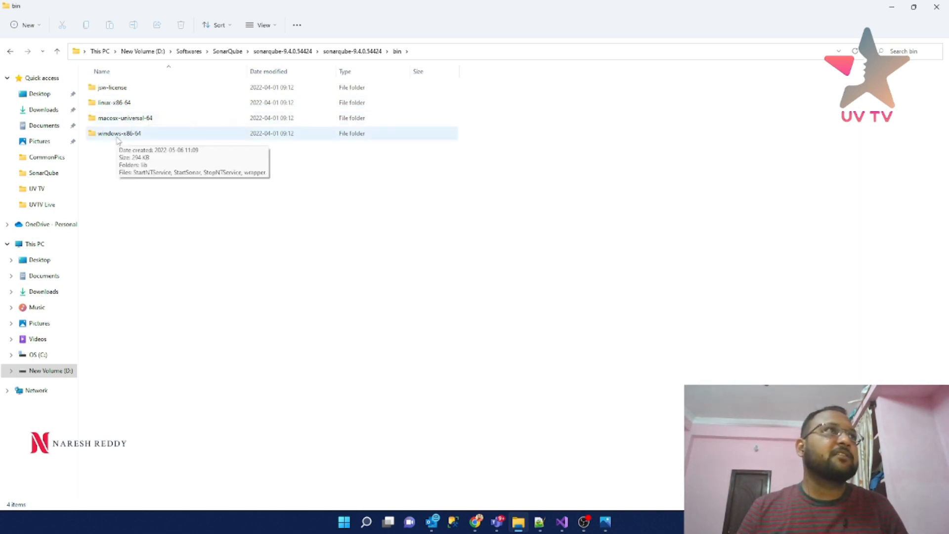
left_click(7, 77)
double_click(145, 139)
left_click(114, 123)
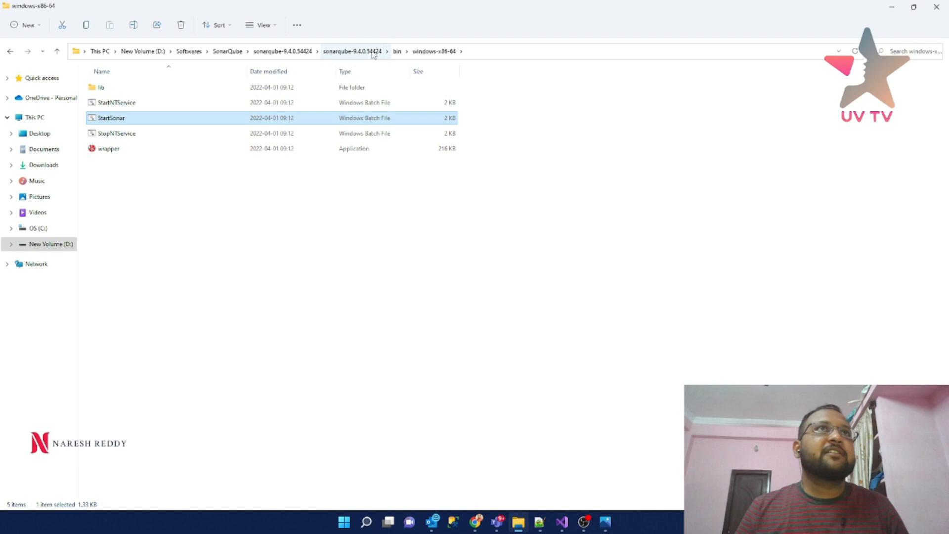
- Go back to the conf folder and show all file actions for the sonar properties file
left_click(397, 52)
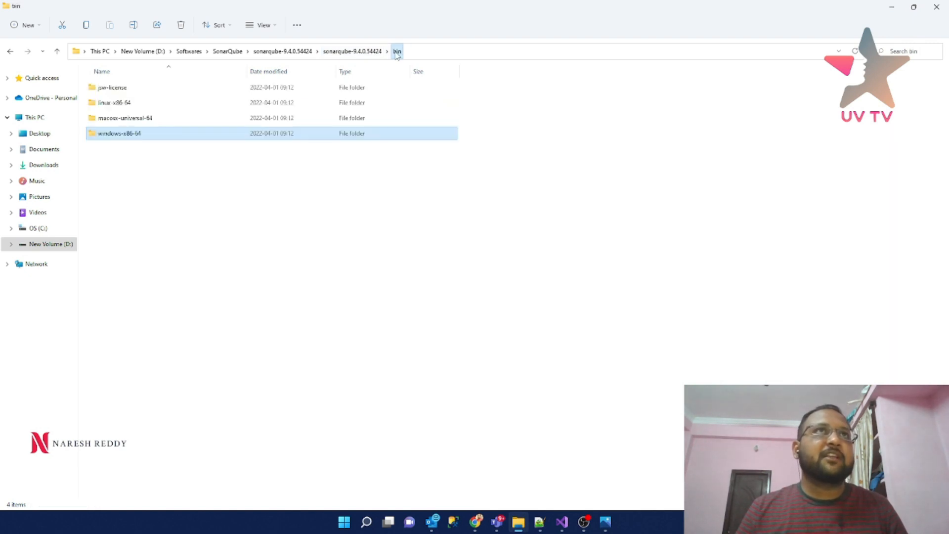
left_click(357, 52)
double_click(120, 102)
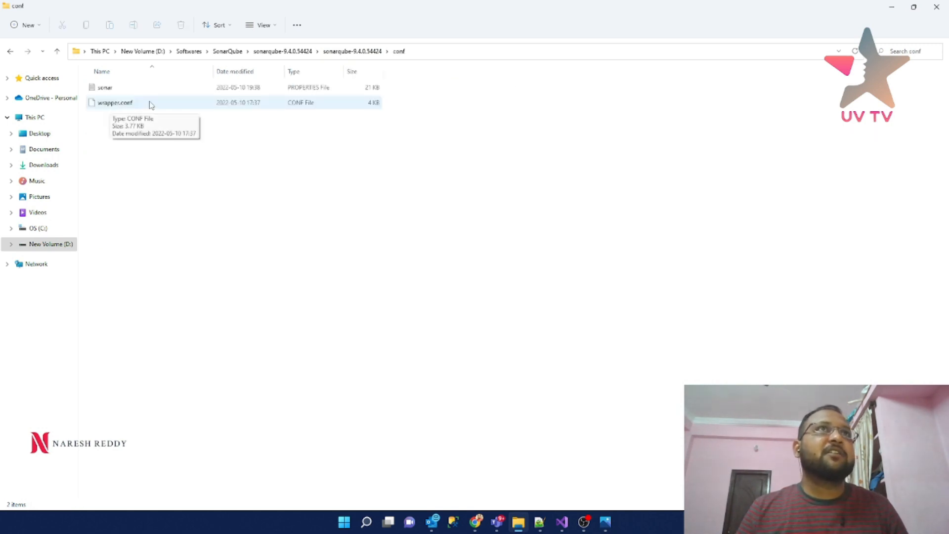
left_click(115, 93)
left_click(117, 90)
right_click(117, 90)
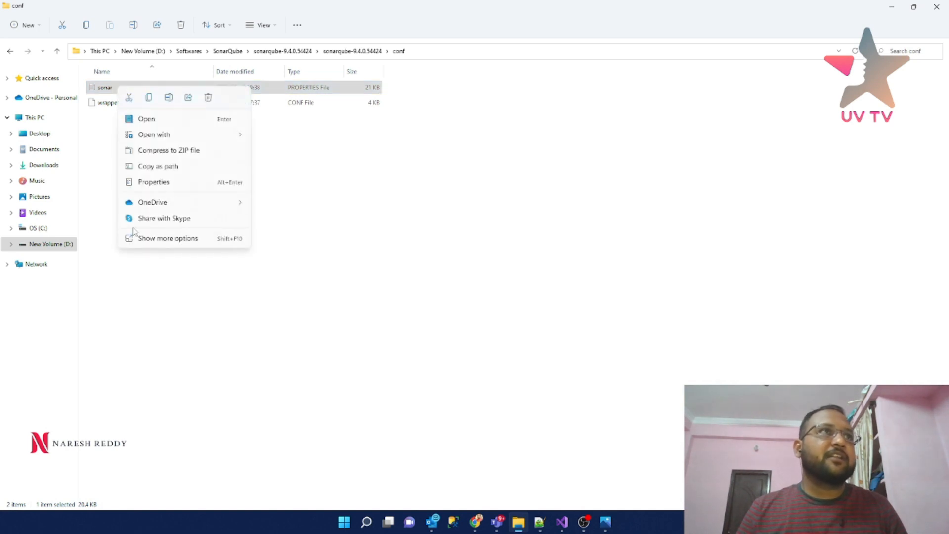
left_click(154, 242)
- Open sonar.properties in Notepad++ and locate the default TCP port 9000 comment
left_click(193, 302)
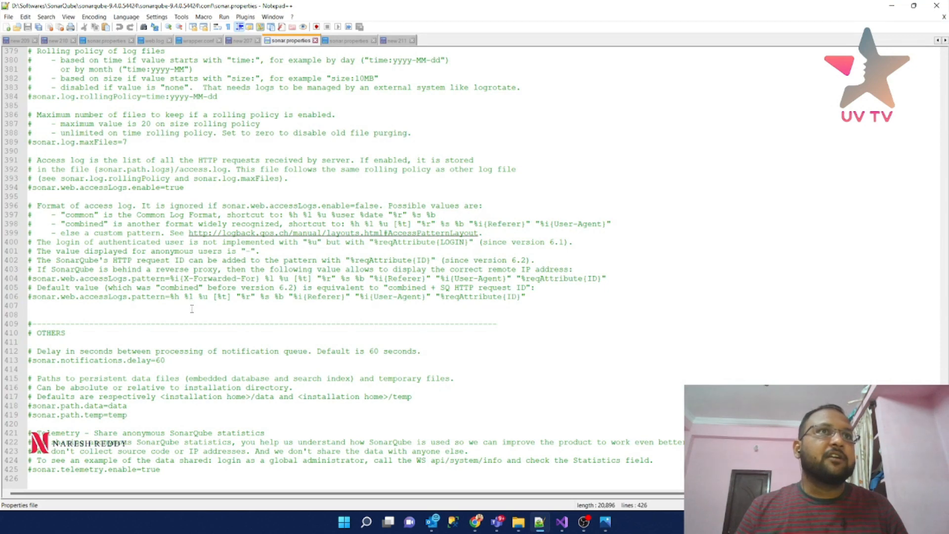
scroll(192, 310, "up", 20)
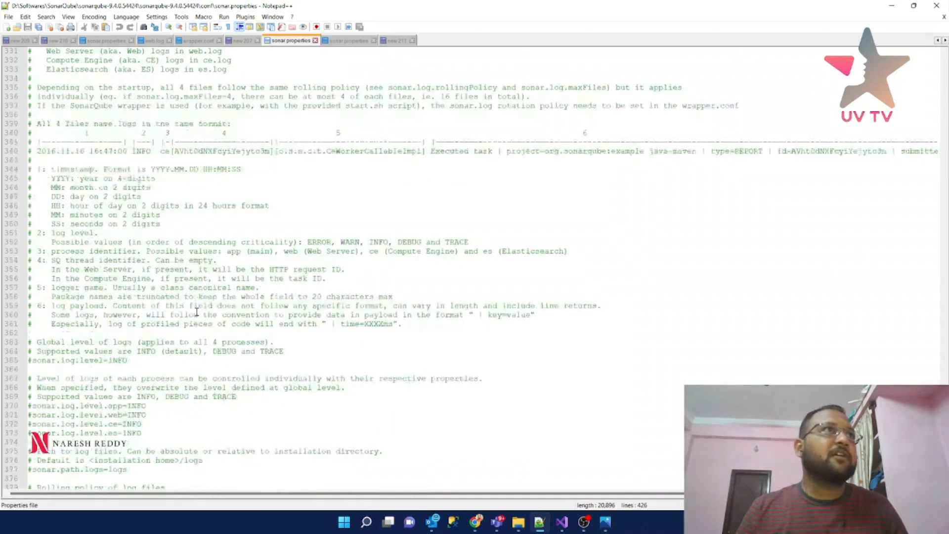
scroll(196, 312, "up", 20)
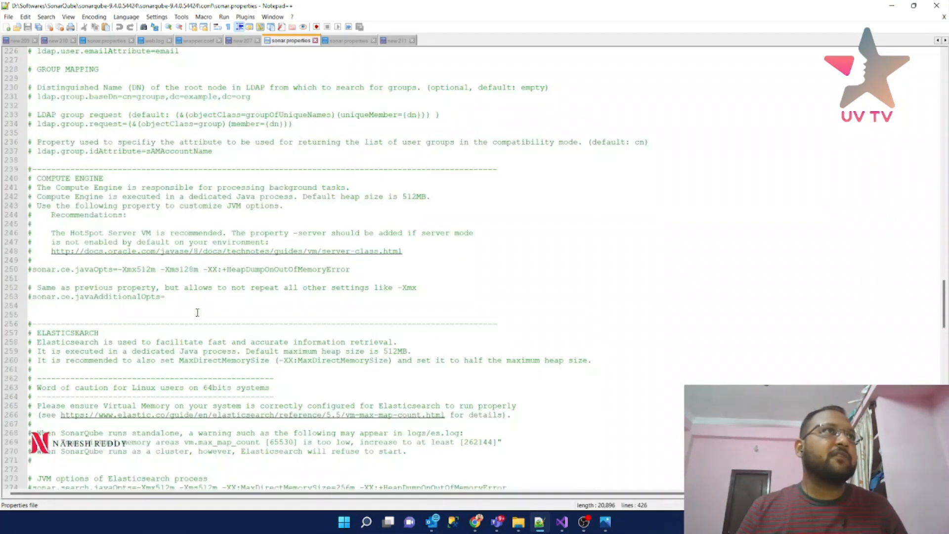
scroll(197, 313, "up", 20)
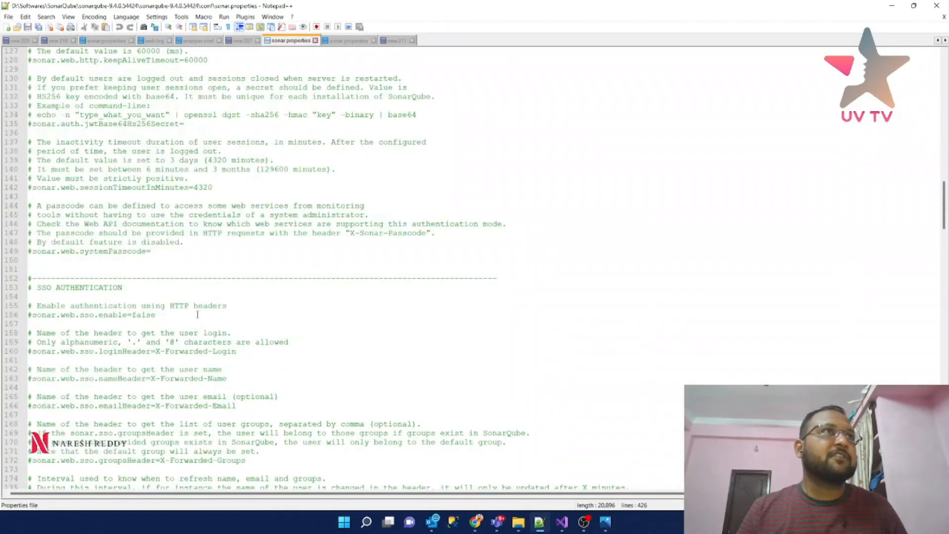
scroll(197, 314, "up", 10)
scroll(197, 315, "up", 20)
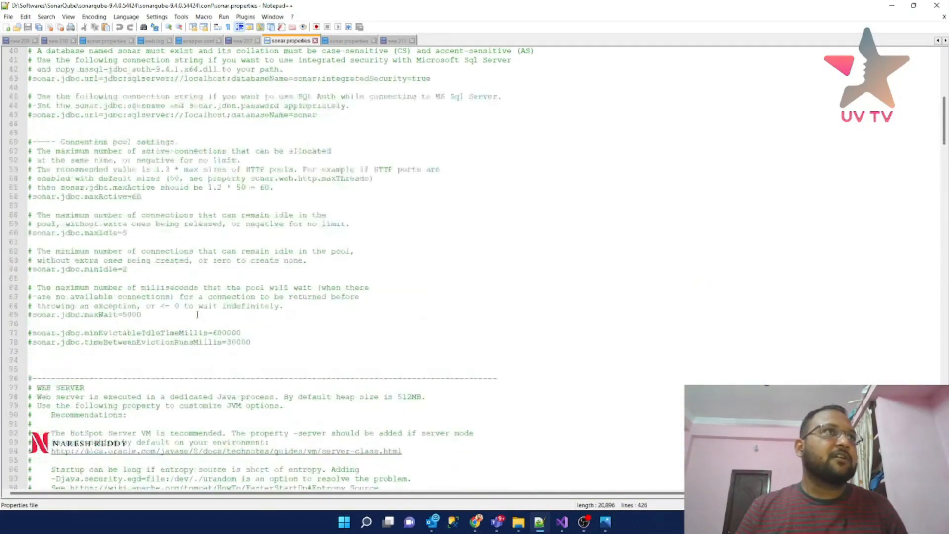
scroll(197, 314, "down", 13)
scroll(197, 315, "down", 18)
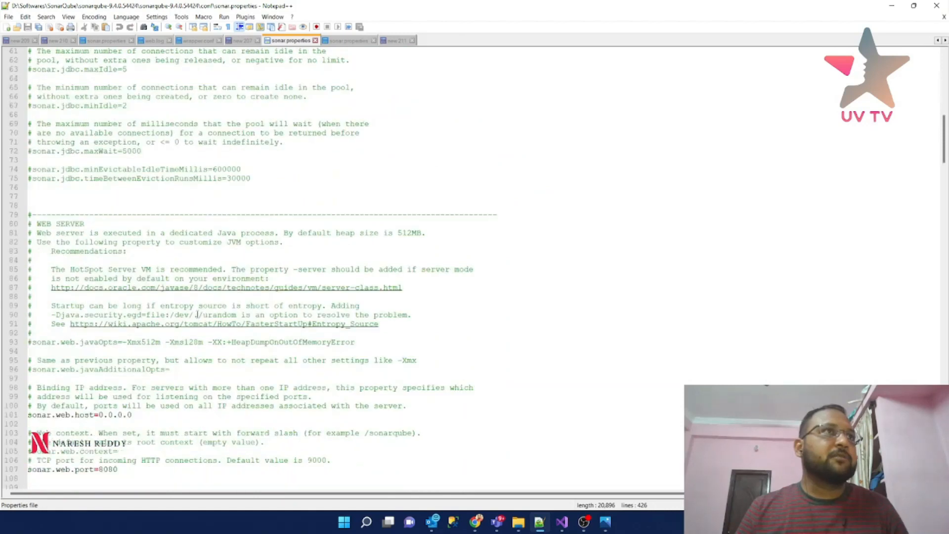
scroll(197, 314, "up", 2)
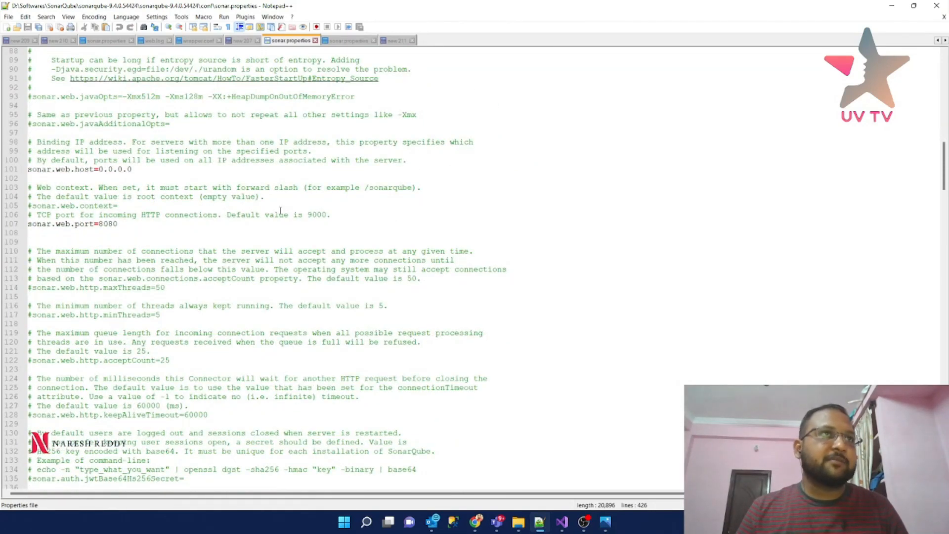
left_click(322, 215)
double_click(319, 214)
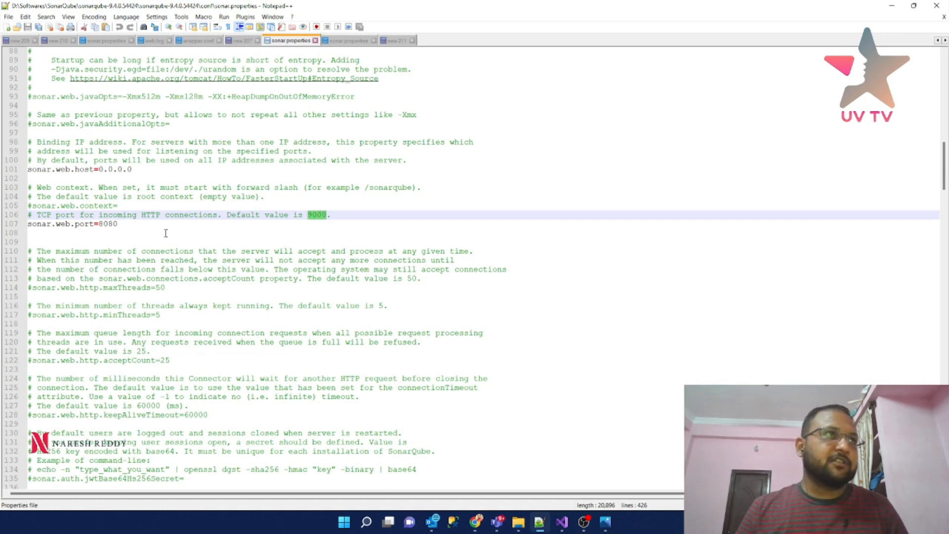
- Comment out line 107 and change its port from 8080 to 9000, then save
left_click(30, 223)
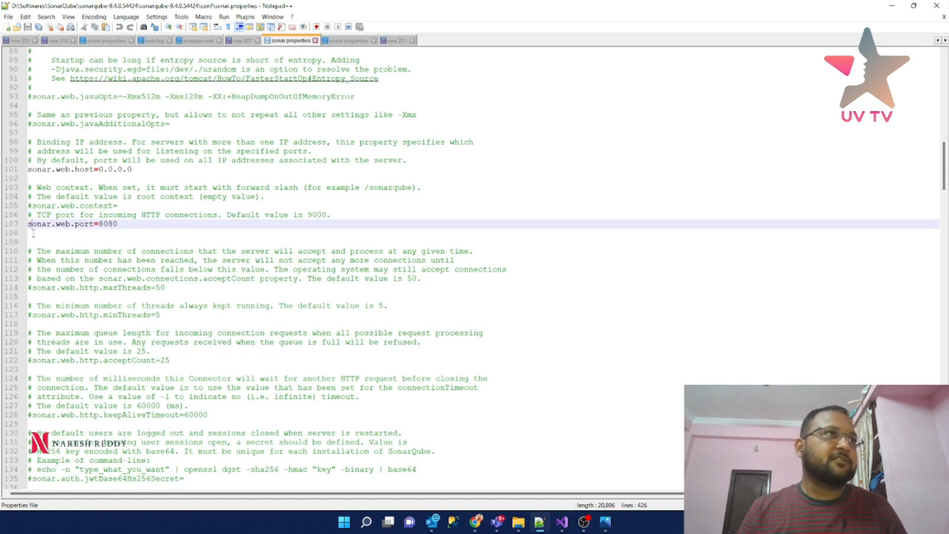
type("#")
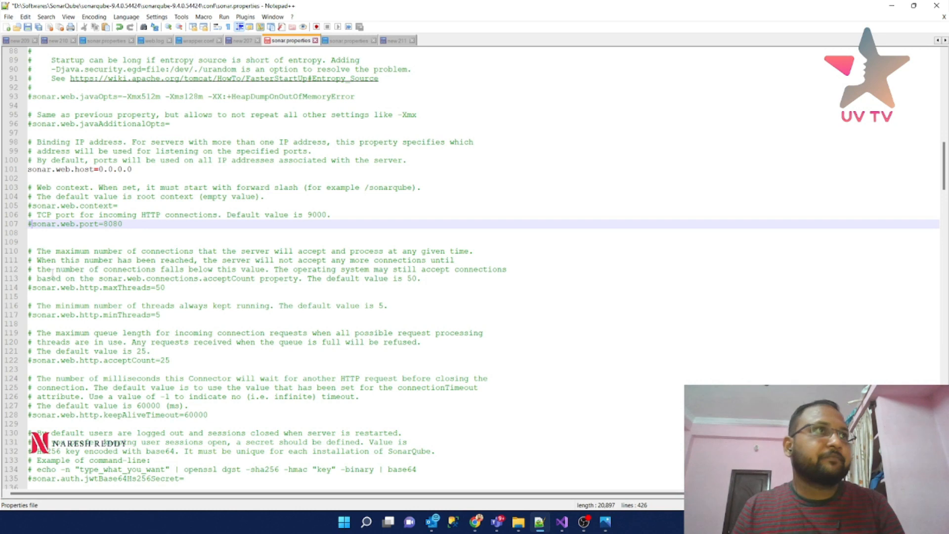
double_click(109, 224)
type("9000")
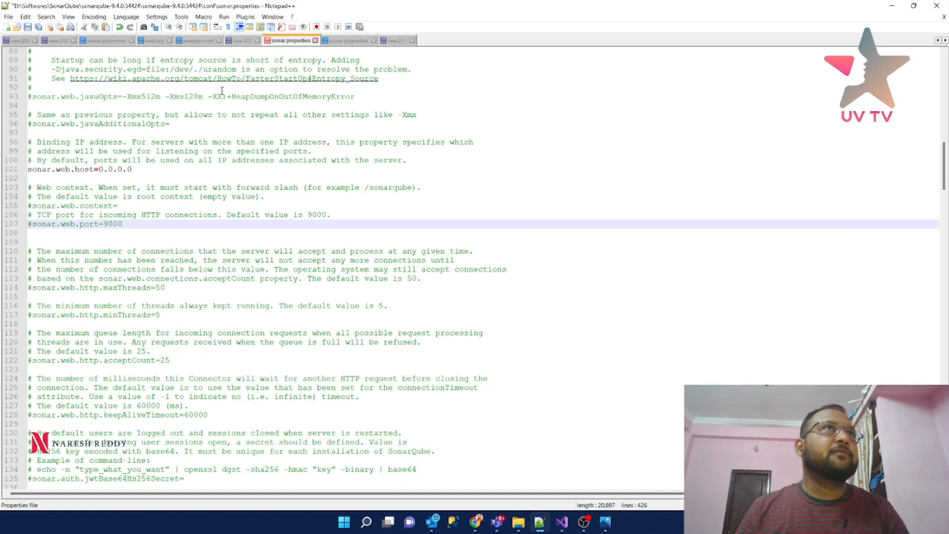
left_click(28, 27)
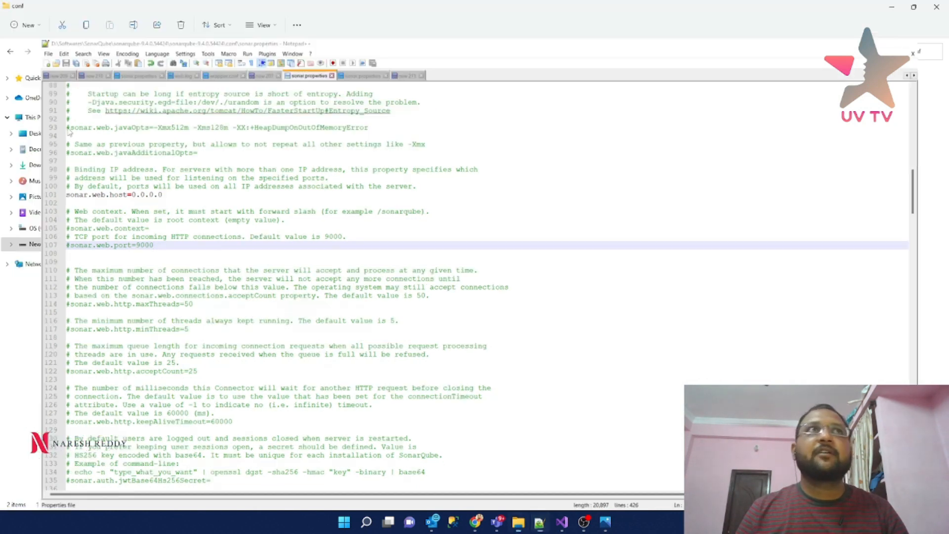
- Return to the SonarQube folder and delete the extracted sonarqube-9.4.0.54424 folder
left_click(892, 7)
left_click(283, 50)
left_click(227, 51)
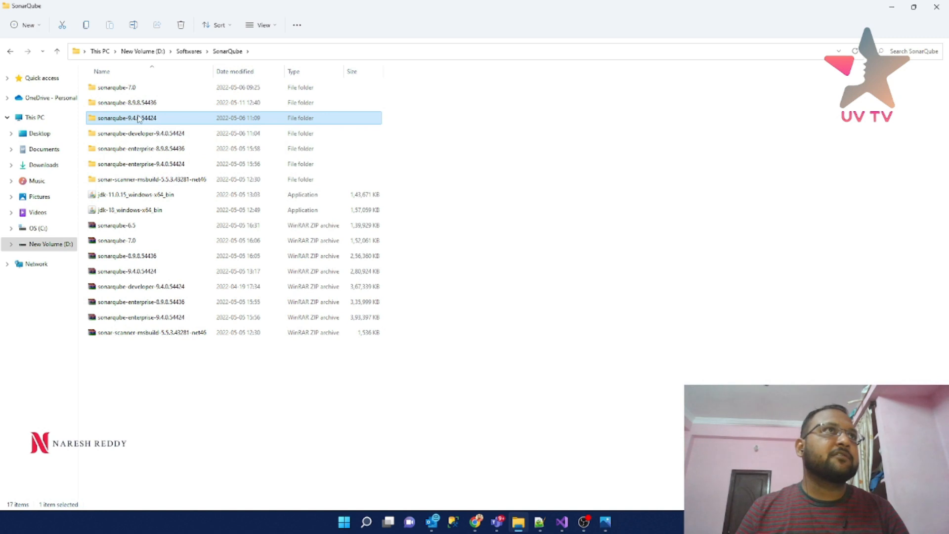
right_click(139, 119)
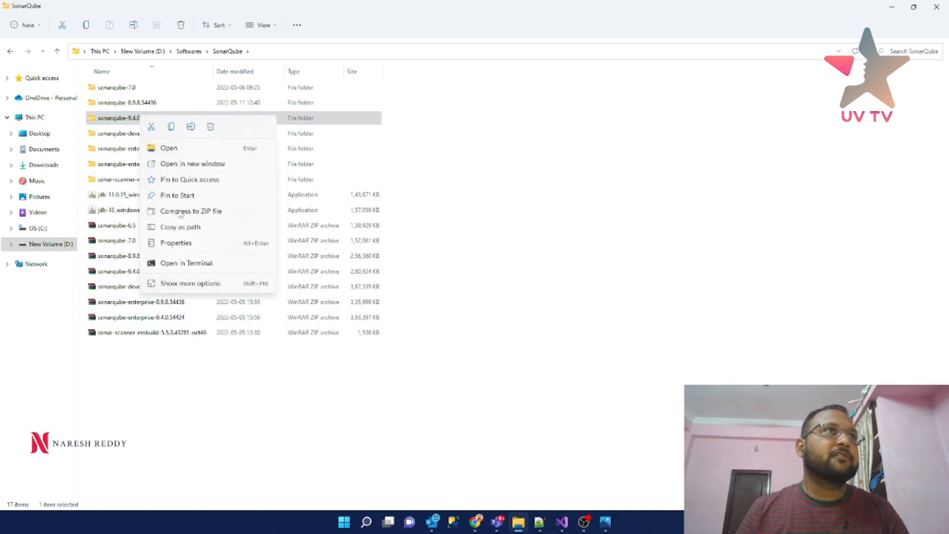
key("Escape")
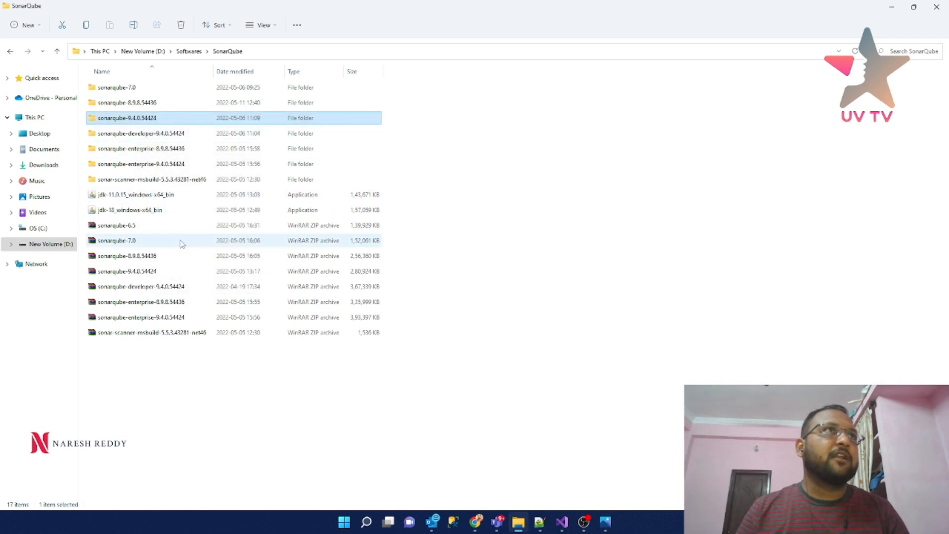
key("Delete")
- Extract sonarqube-9.4.0.54424.zip into the current folder and select the new folder
left_click(140, 260)
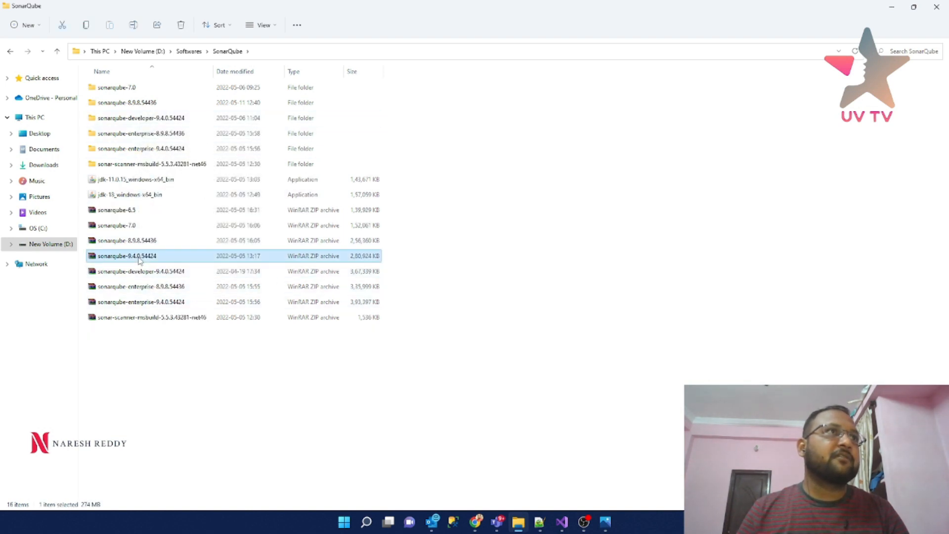
right_click(140, 261)
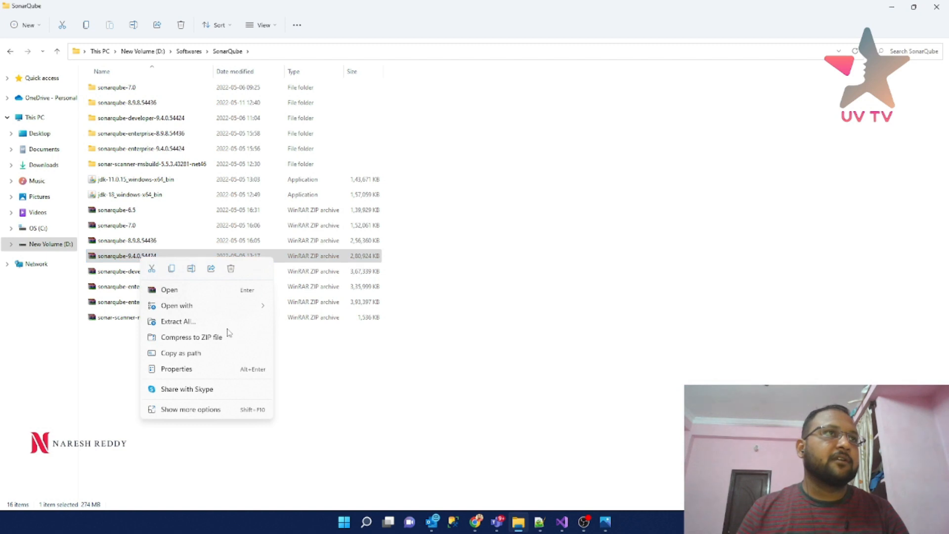
left_click(188, 408)
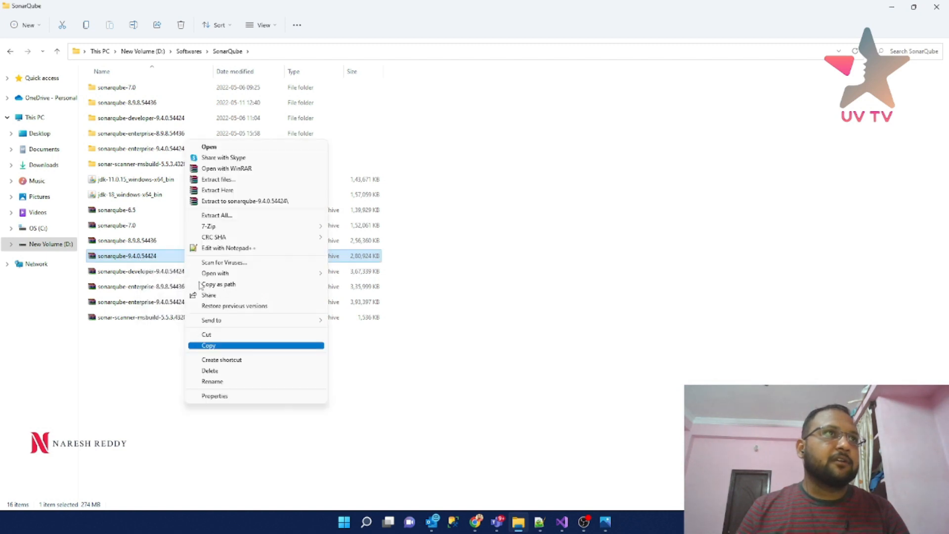
left_click(236, 190)
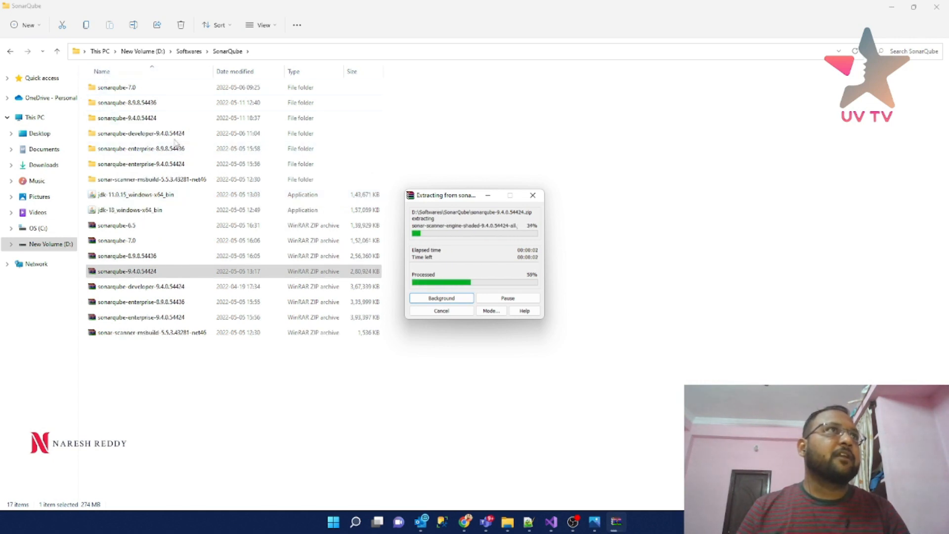
left_click(135, 123)
- Open sonarqube-9.4.0.54424\conf and open sonar.properties with Edit with Notepad++
double_click(135, 122)
double_click(131, 88)
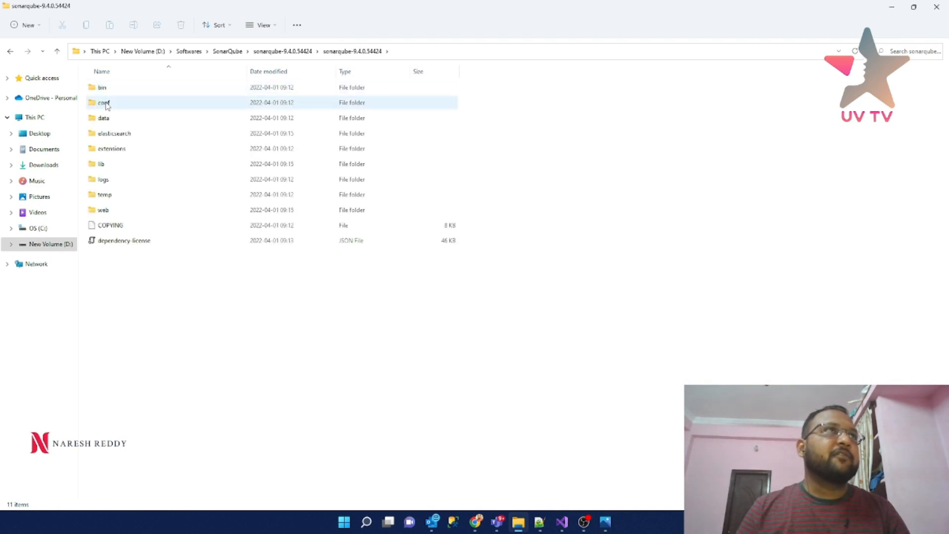
double_click(107, 104)
left_click(131, 91)
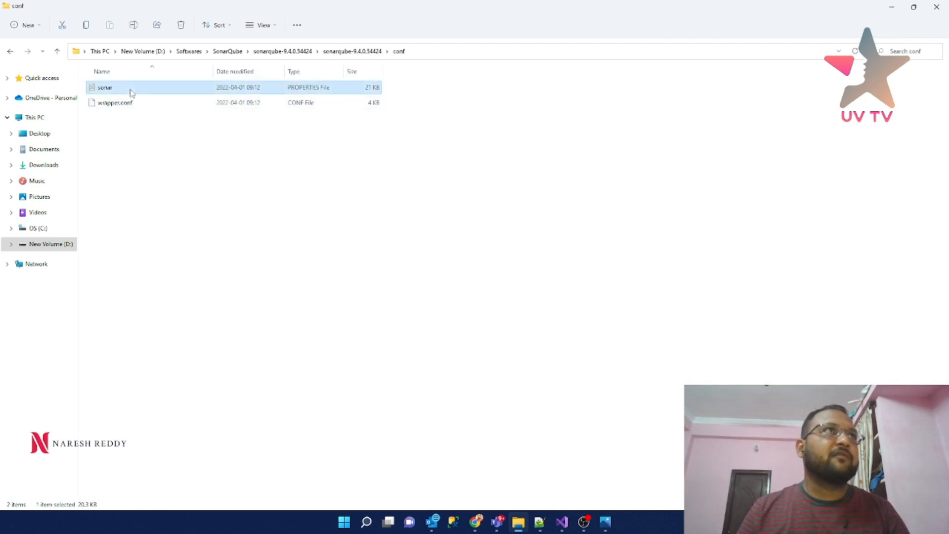
right_click(131, 90)
left_click(163, 243)
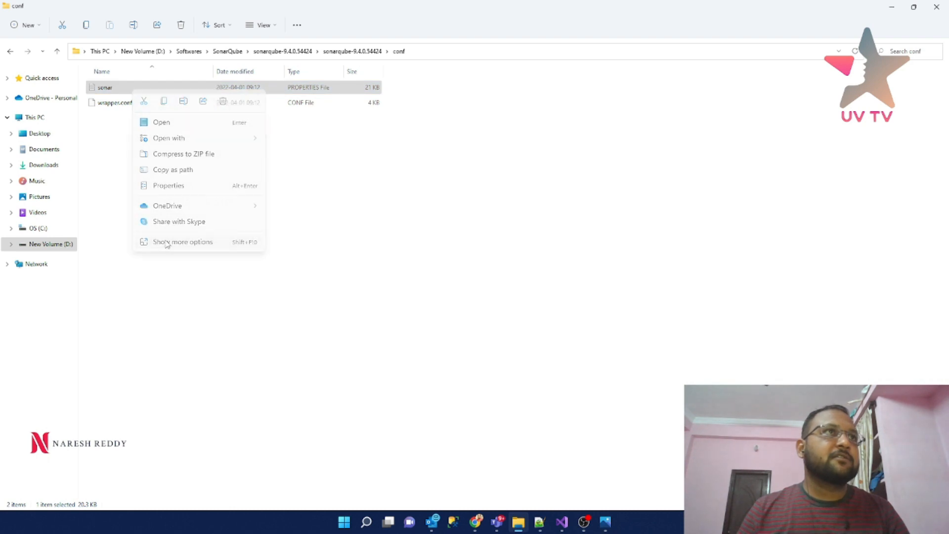
left_click(201, 302)
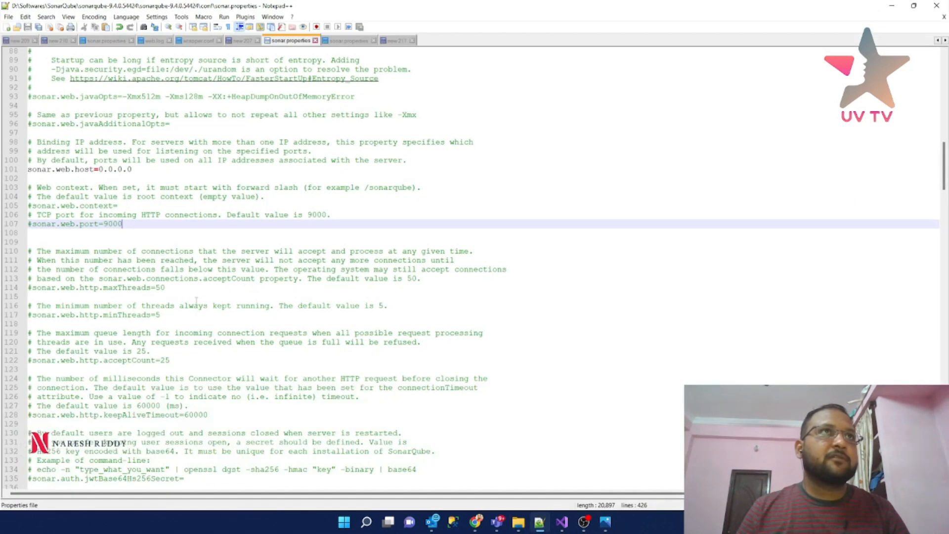
- Browse the WEB SERVER section, then minimize Notepad++ back to the conf folder
scroll(264, 205, "up", 6)
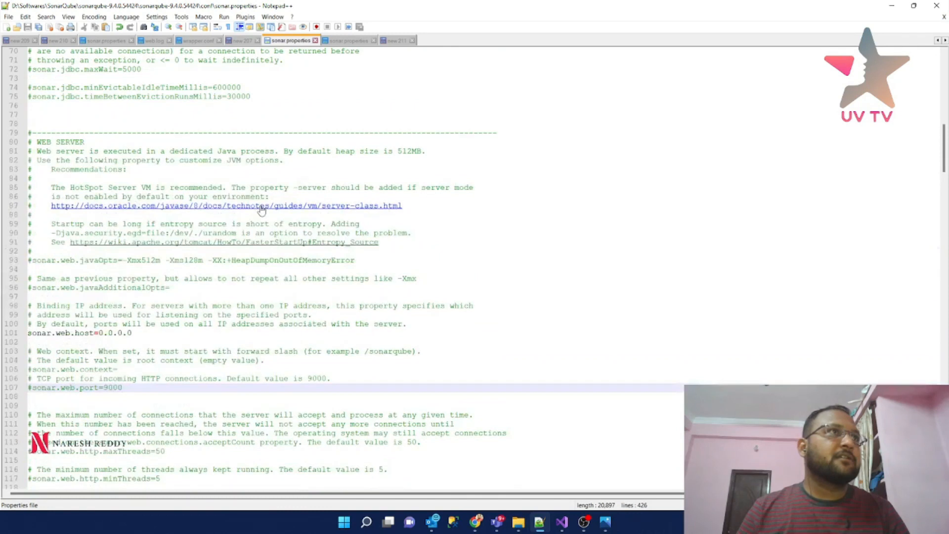
scroll(261, 210, "up", 4)
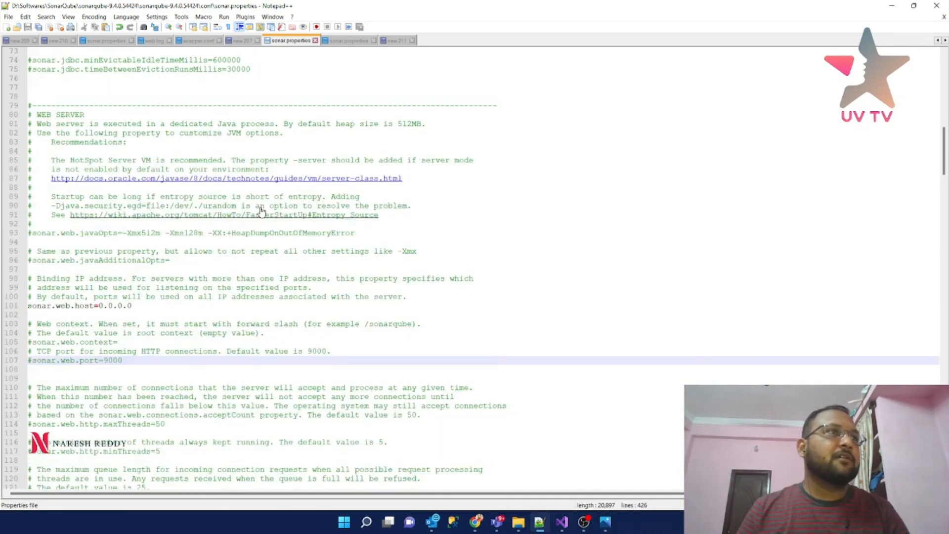
scroll(261, 211, "down", 6)
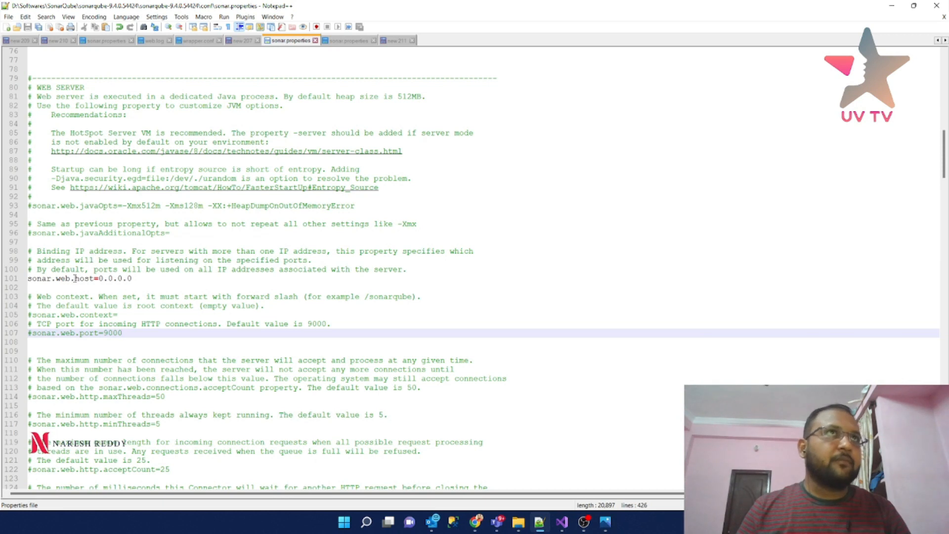
left_click(338, 41)
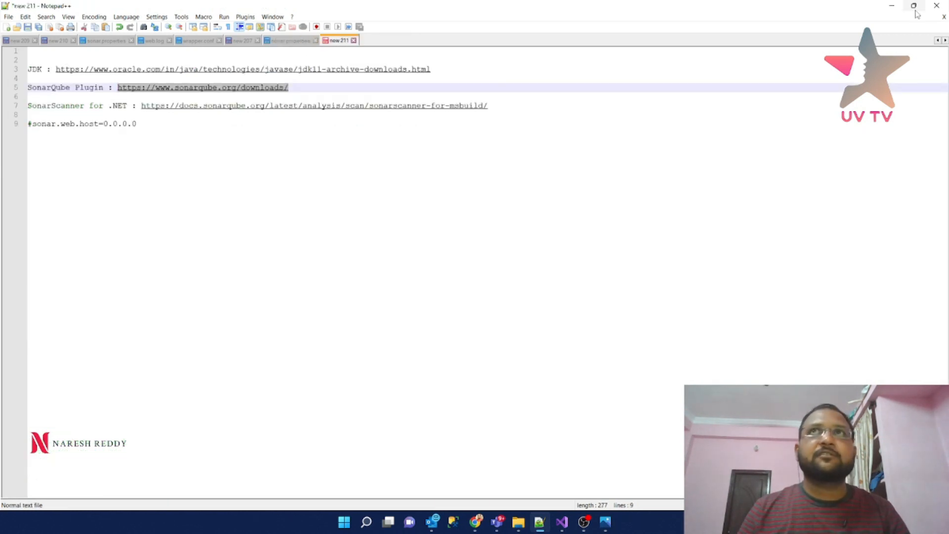
left_click(892, 6)
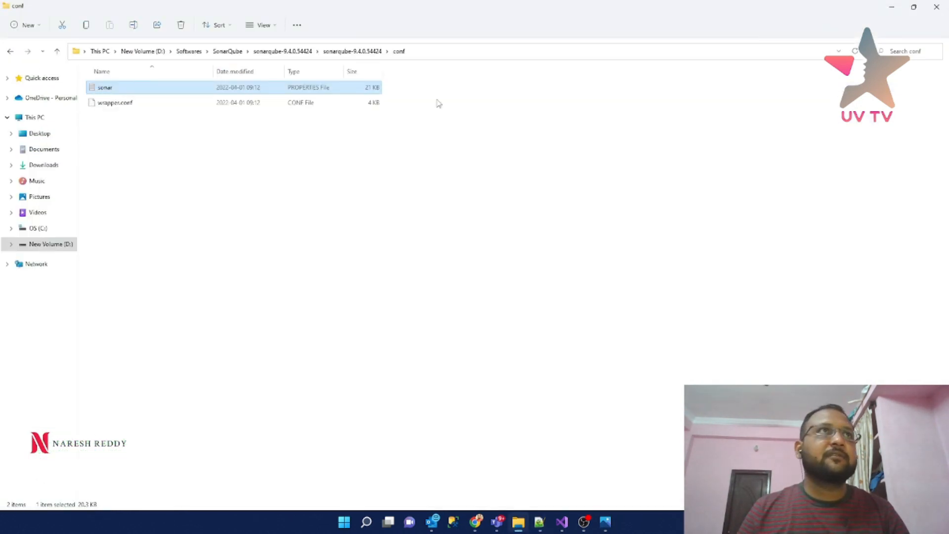
- Reopen sonar.properties in Notepad++ and locate the sonar.web.port setting on line 107
right_click(108, 93)
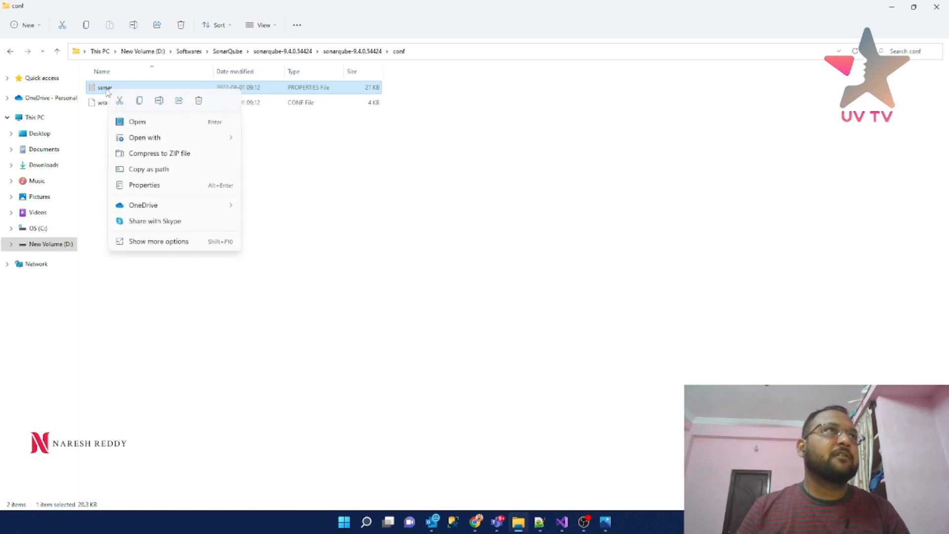
left_click(151, 242)
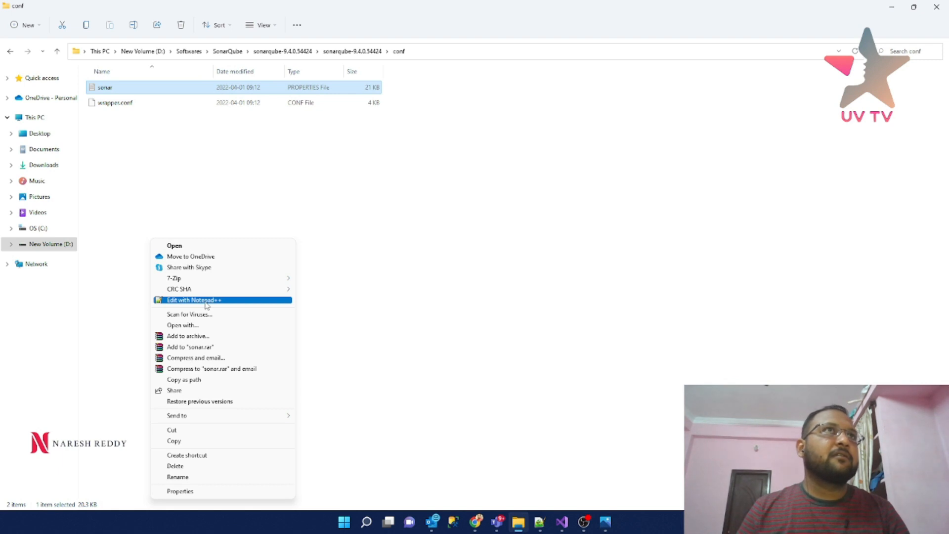
left_click(206, 303)
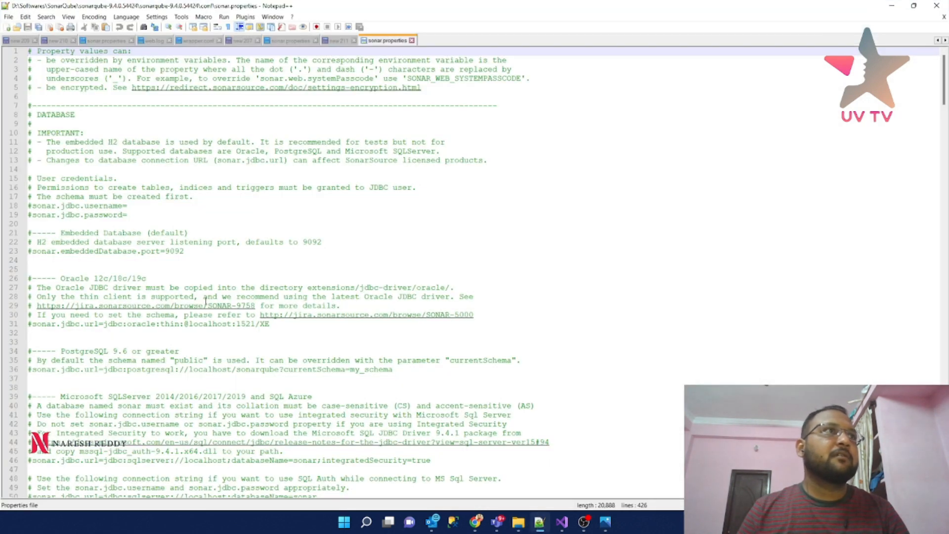
scroll(205, 300, "down", 20)
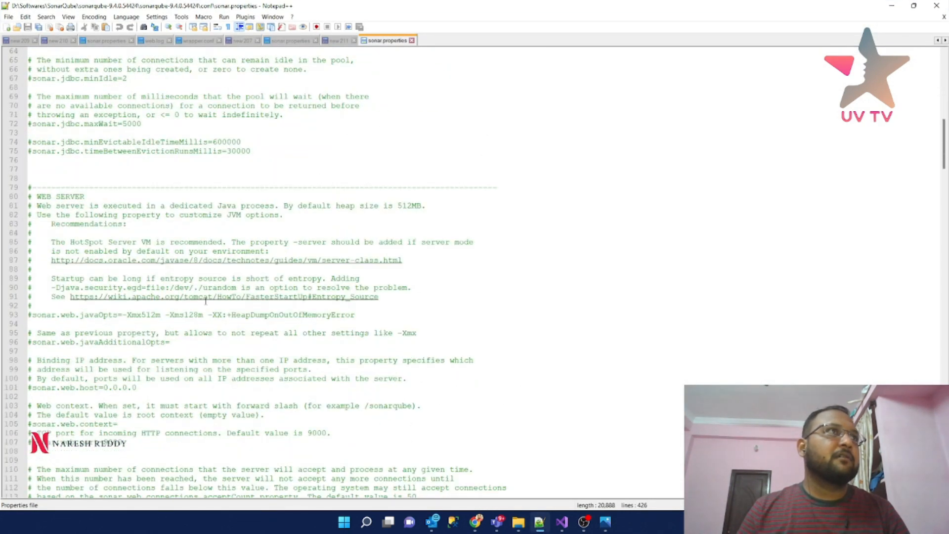
scroll(206, 301, "down", 7)
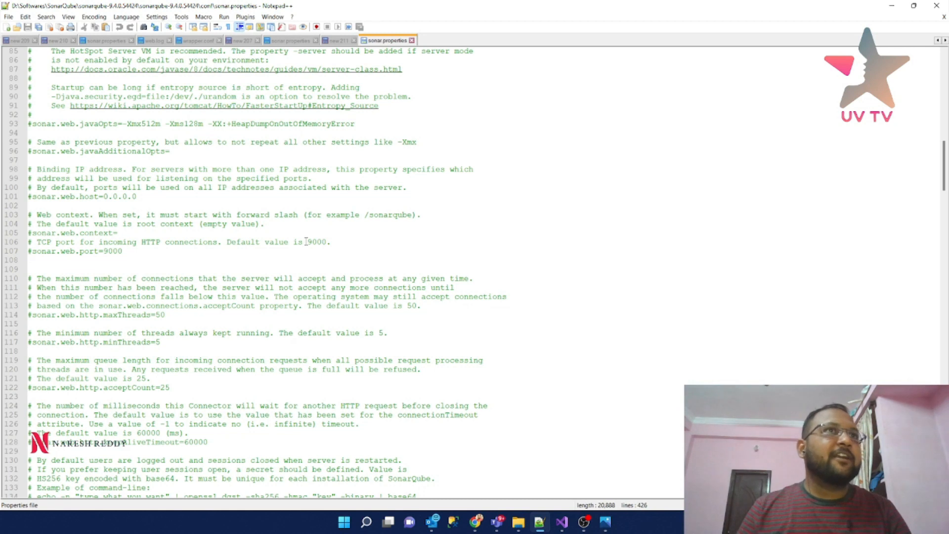
left_click_drag(130, 253, 28, 243)
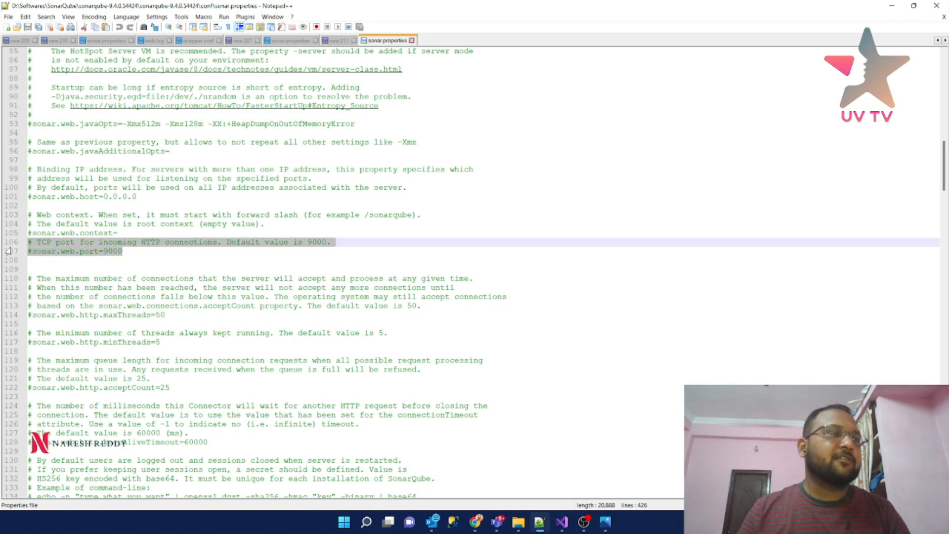
left_click(31, 252)
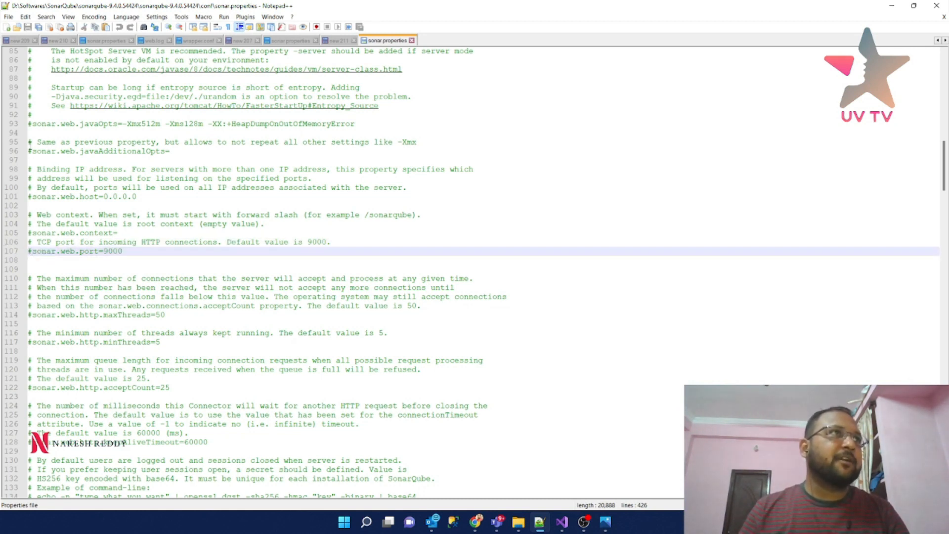
scroll(148, 264, "up", 7)
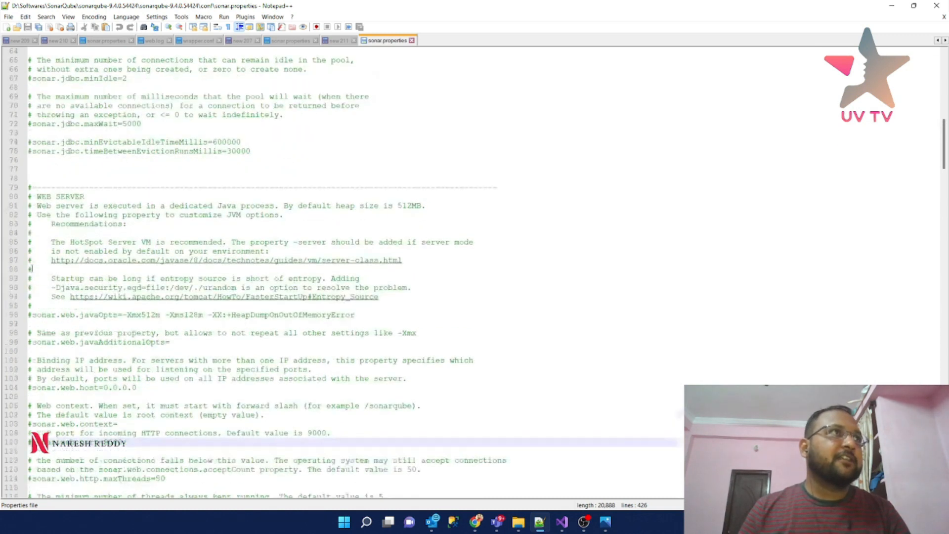
scroll(150, 264, "down", 7)
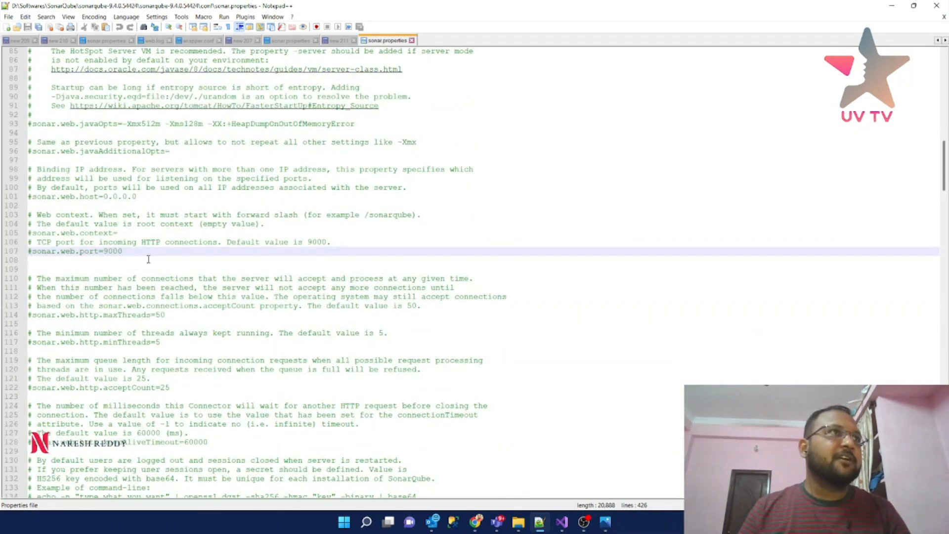
- Change line 107 to #sonar.web.port=8080, save with Ctrl+S, and minimize Notepad++
key("BackSpace")
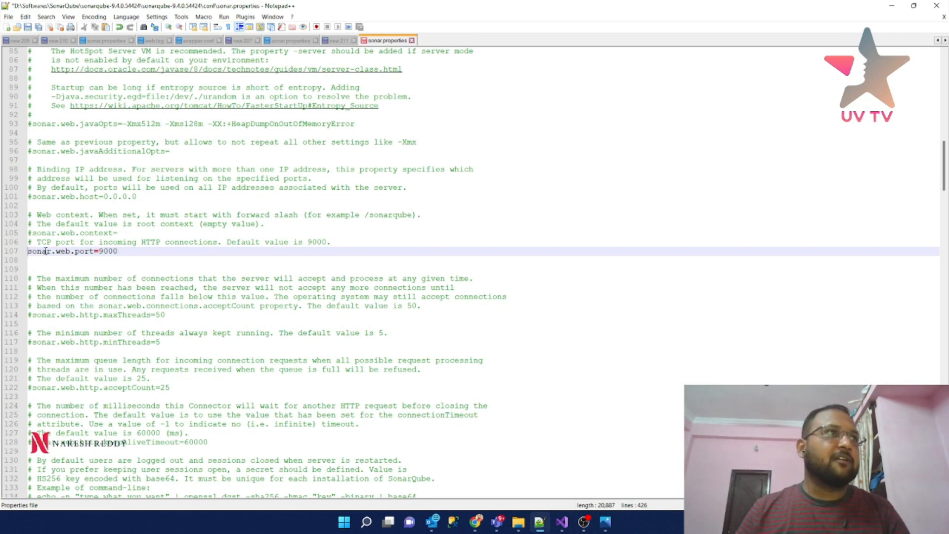
double_click(108, 252)
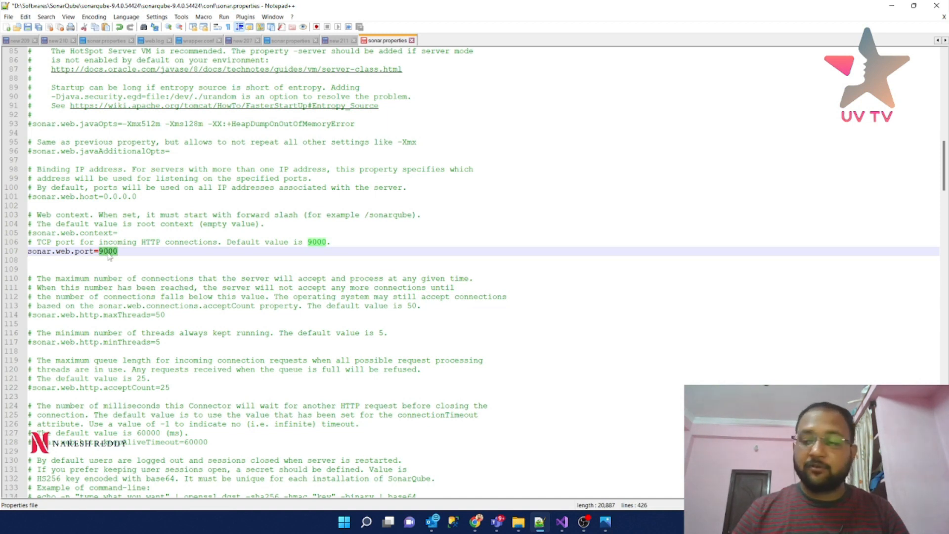
type("8080")
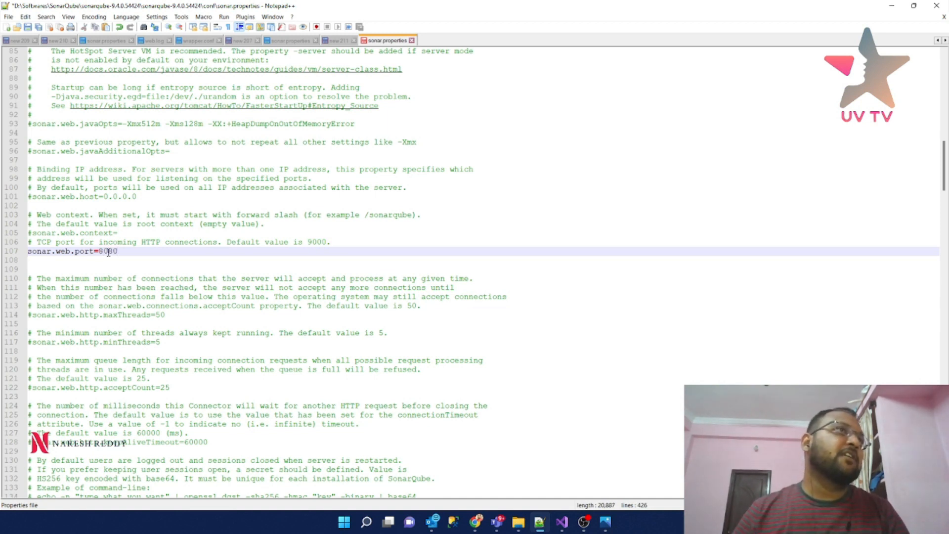
left_click(29, 251)
type("#")
key("ctrl+s")
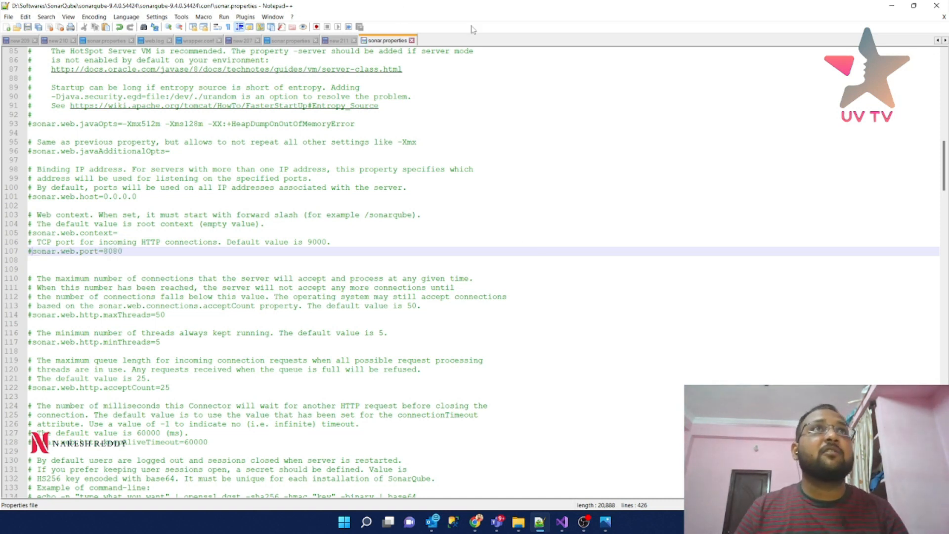
left_click(891, 5)
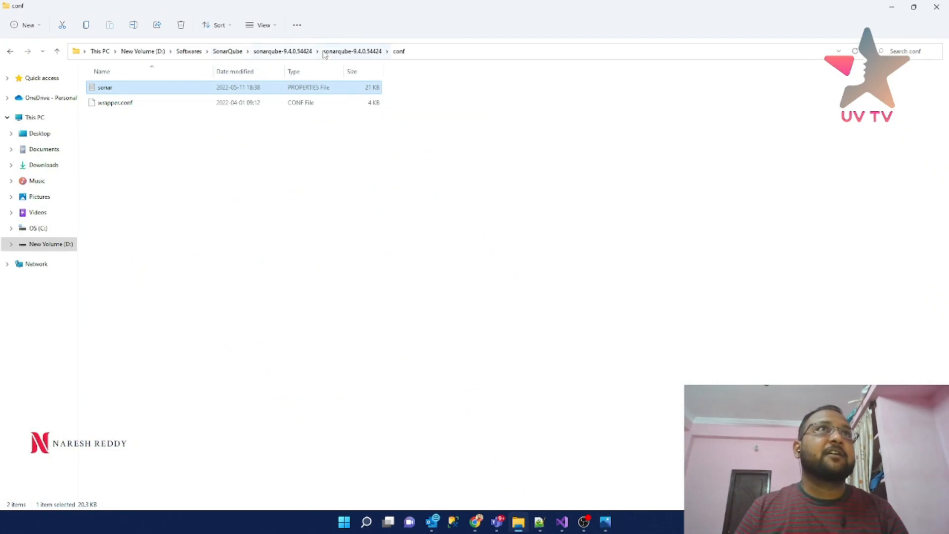
- Browse to sonarqube-9.4.0.54424\bin\windows-x86-64 and select its full path in the address bar
left_click(282, 51)
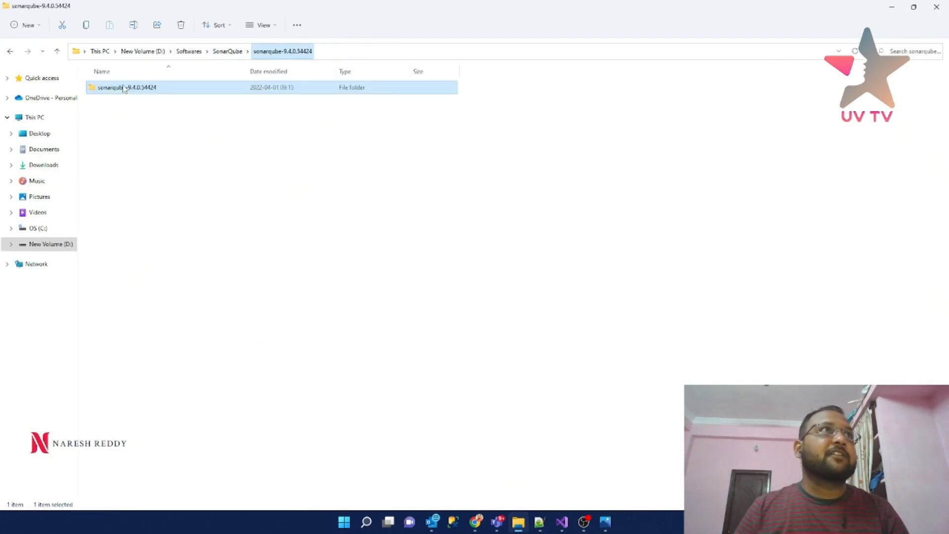
double_click(247, 88)
double_click(117, 87)
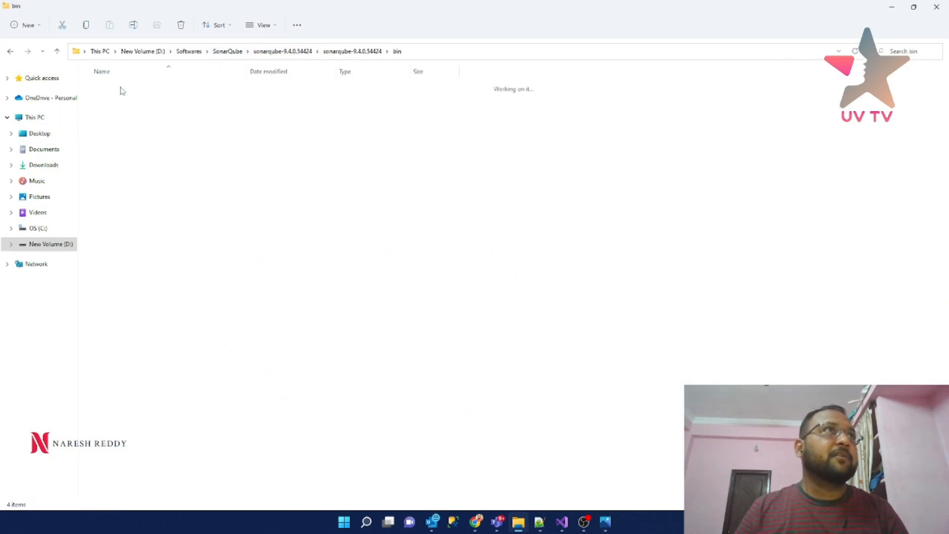
double_click(119, 134)
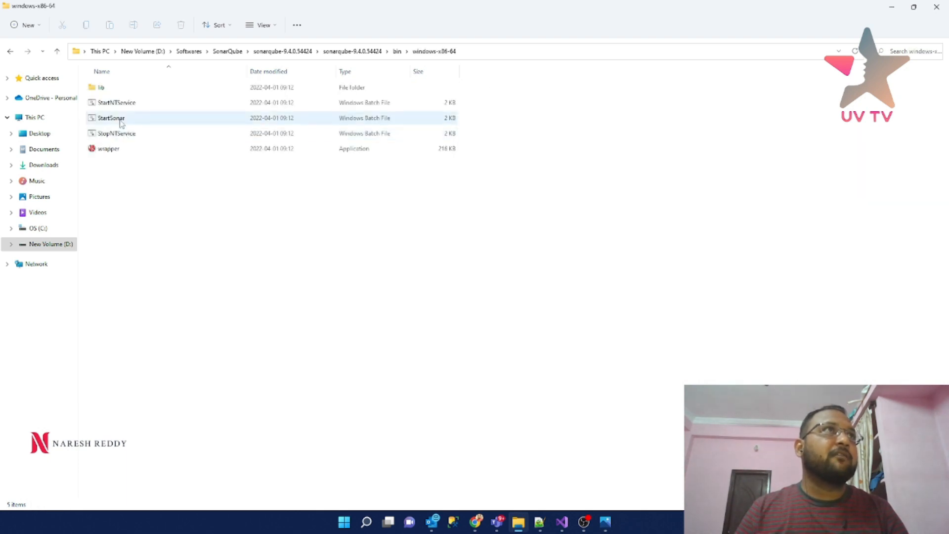
left_click(523, 50)
key("ctrl+c")
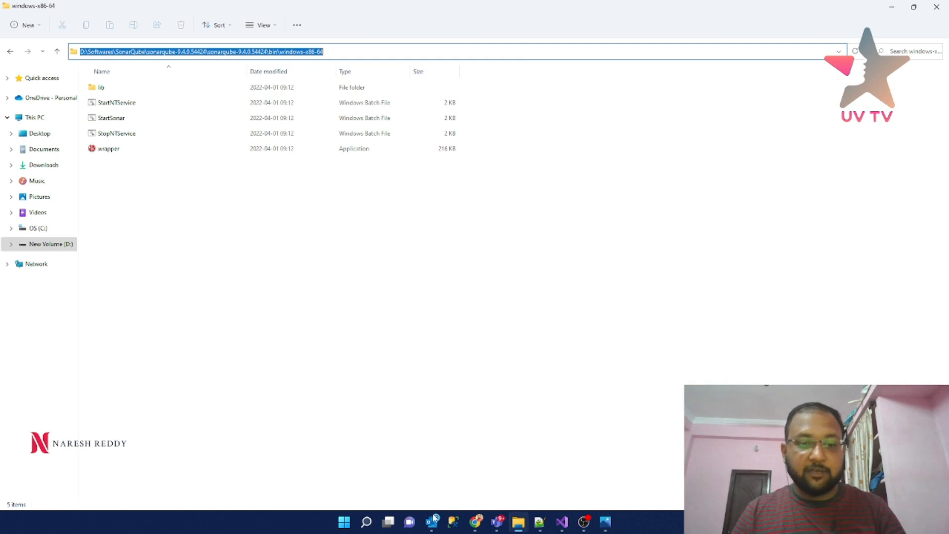
key("super+s")
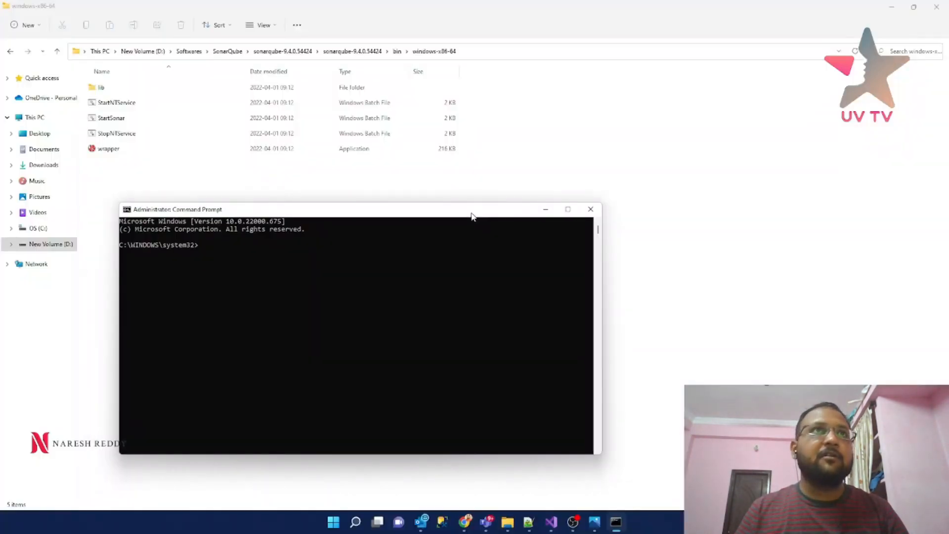
- Move the console to drive D and cd into the pasted SonarQube bin\windows-x86-64 path
double_click(470, 210)
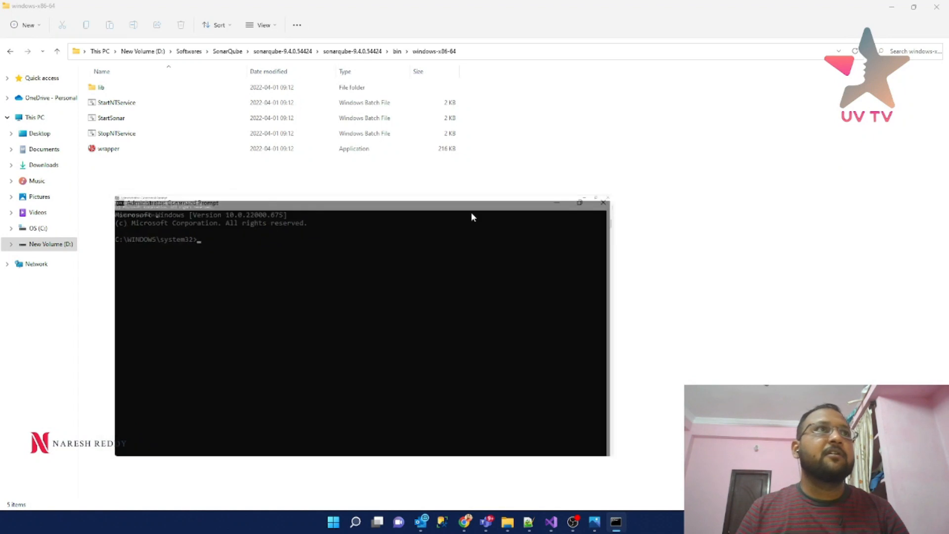
type("cd..")
key("Return")
type("cd")
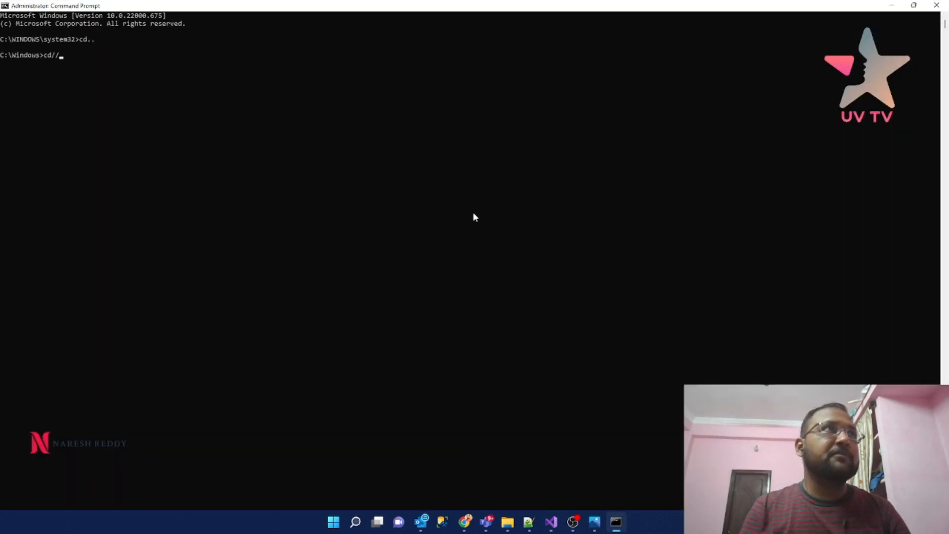
type("..")
key("Return")
type("cd")
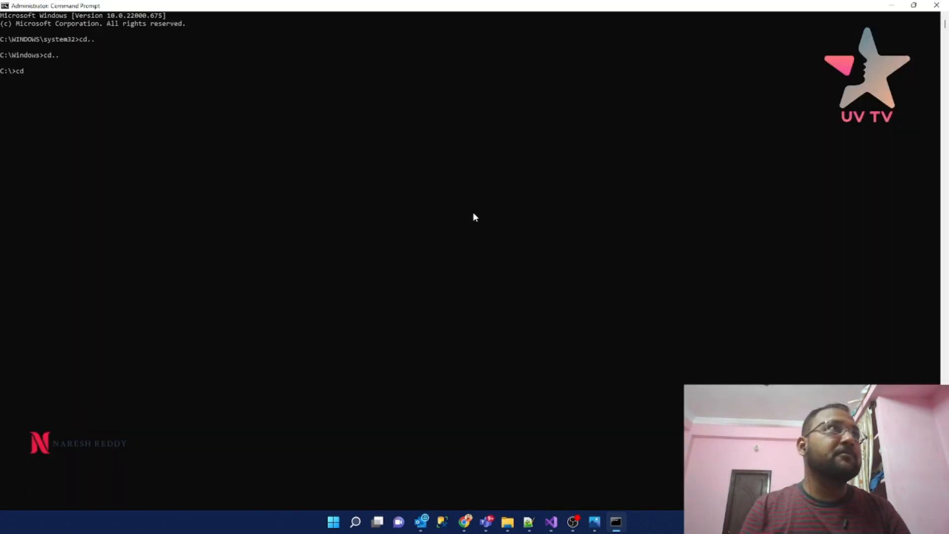
key("BackSpace")
key("BackSpace")
type("D:")
key("Return")
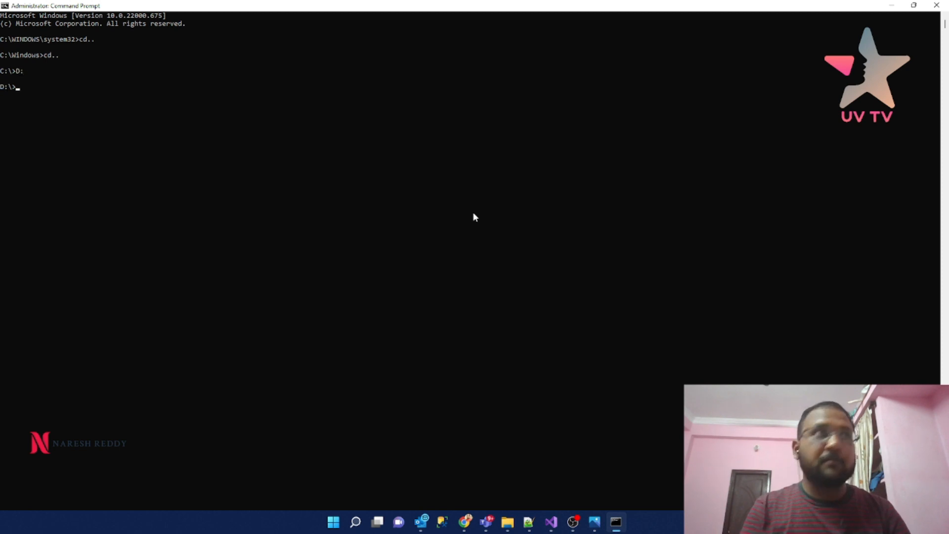
type("cd")
key("ctrl+v")
key("Return")
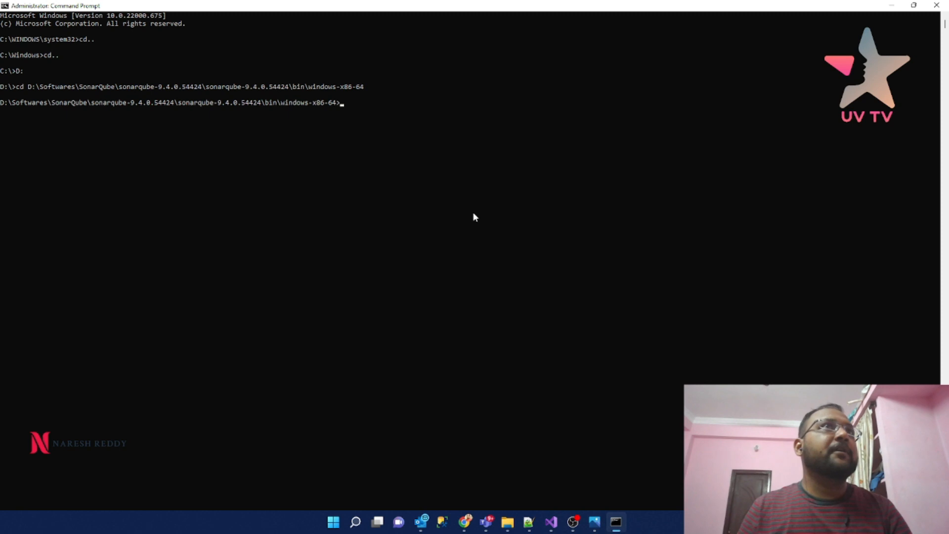
- Restore the console window and run StartSonar.bat
left_click_drag(436, 5, 380, 191)
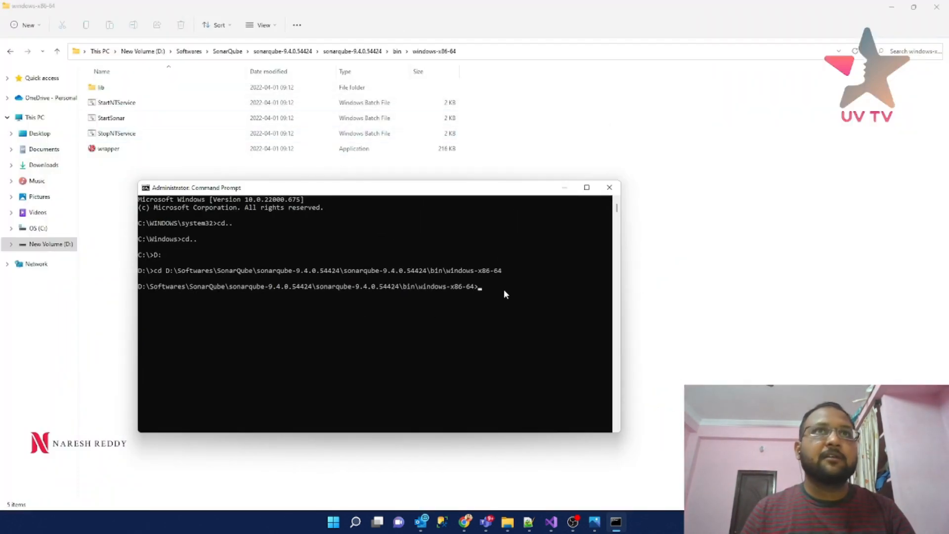
type("StartSonar.bat")
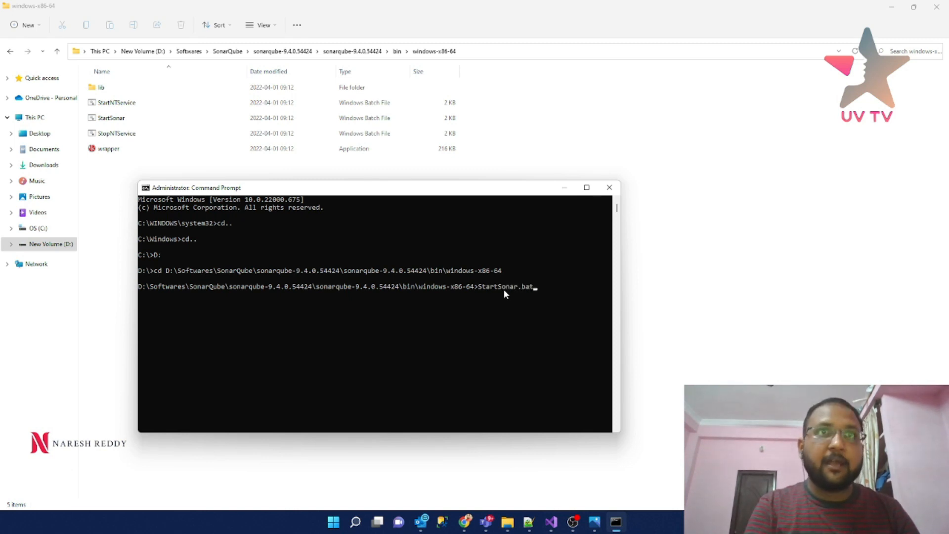
key("Return")
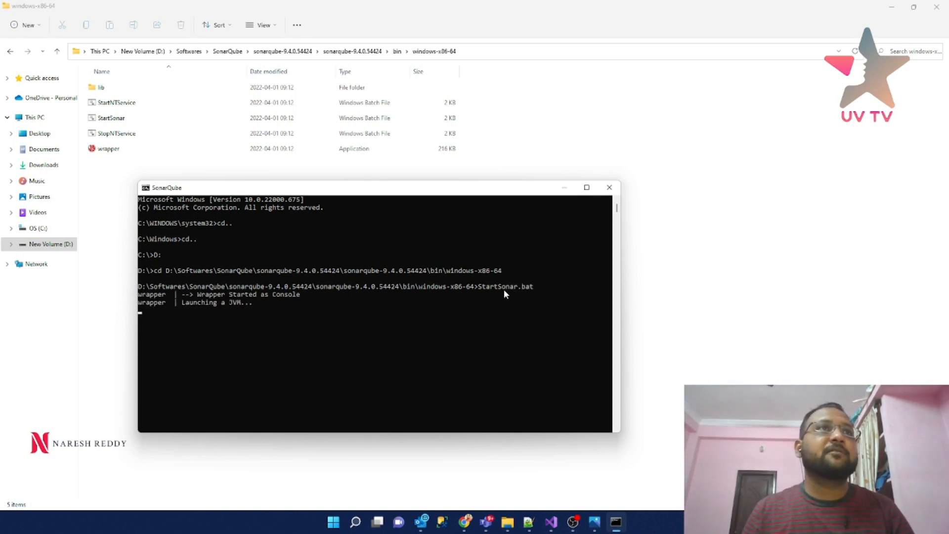
- Maximize the console to read the JVM creation error, then bring the windows-x86-64 folder forward
left_click(587, 187)
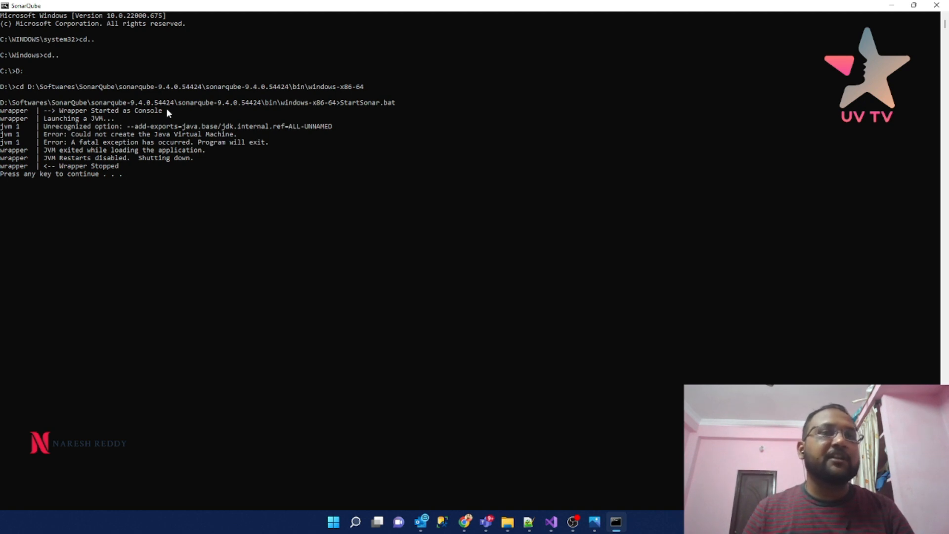
left_click(509, 527)
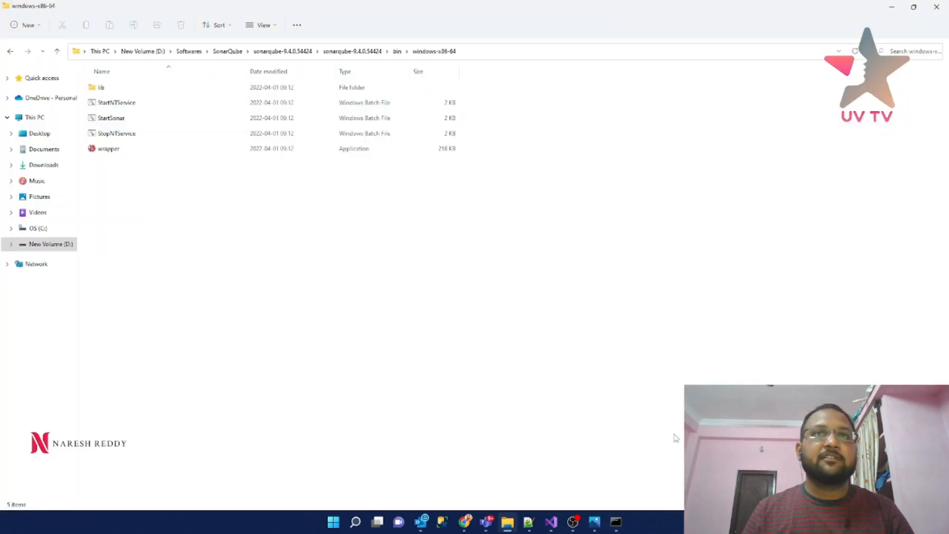
mouse_move(508, 526)
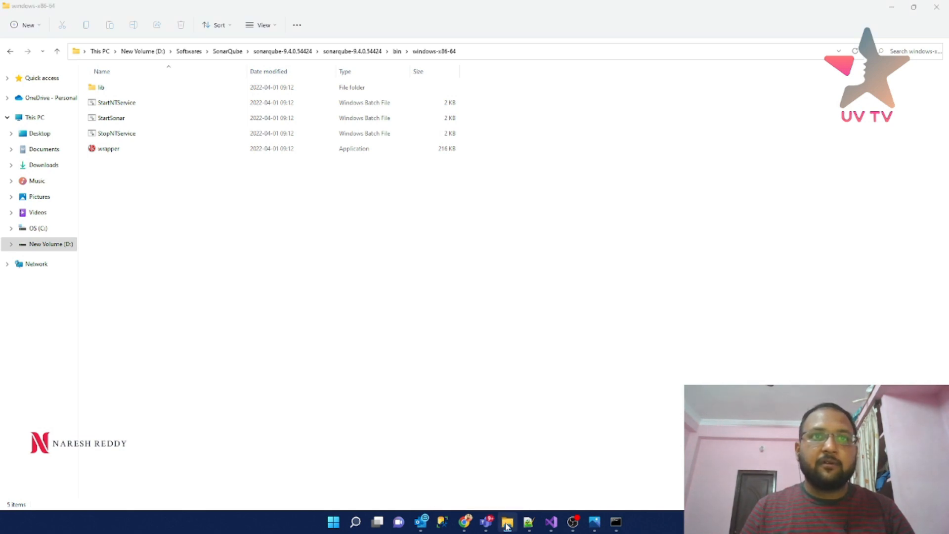
- Open a new File Explorer window on Program Files and maximize it
right_click(507, 526)
left_click(493, 463)
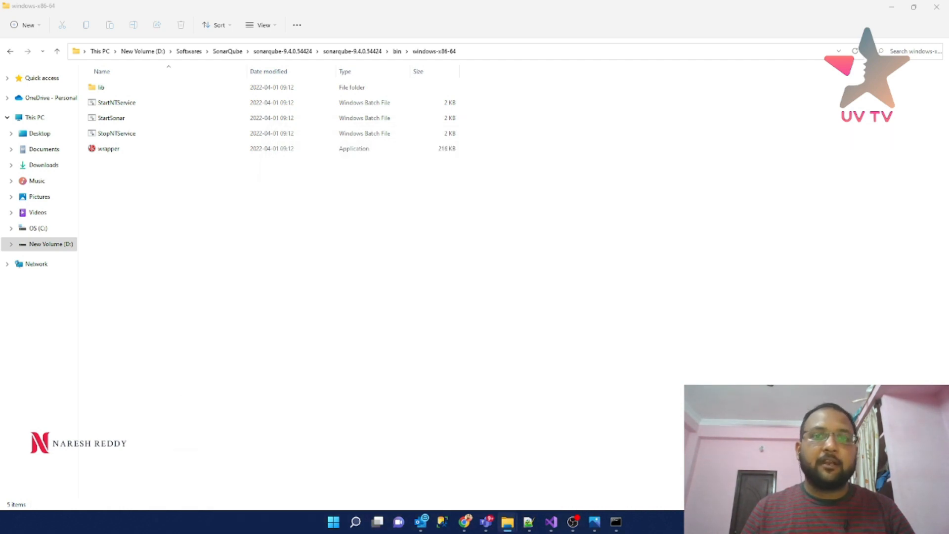
key("super+r")
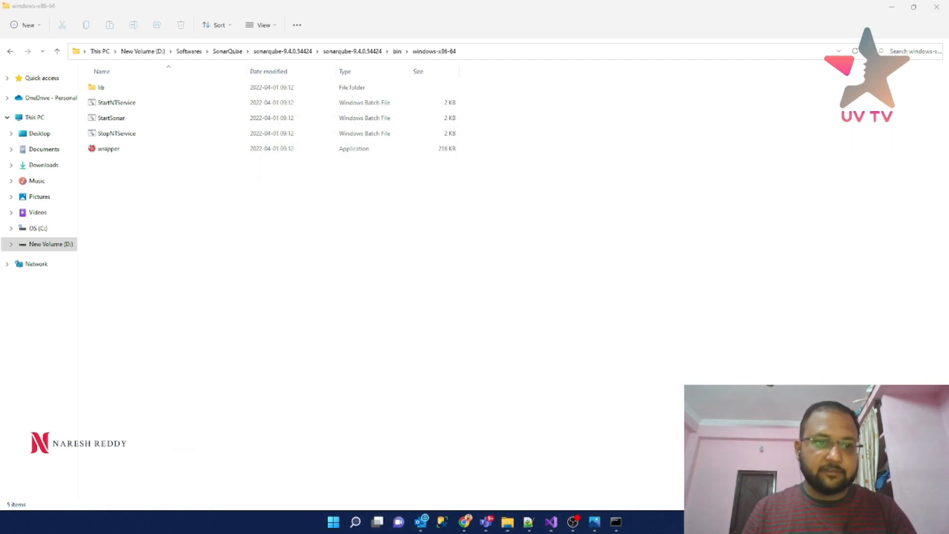
key("Return")
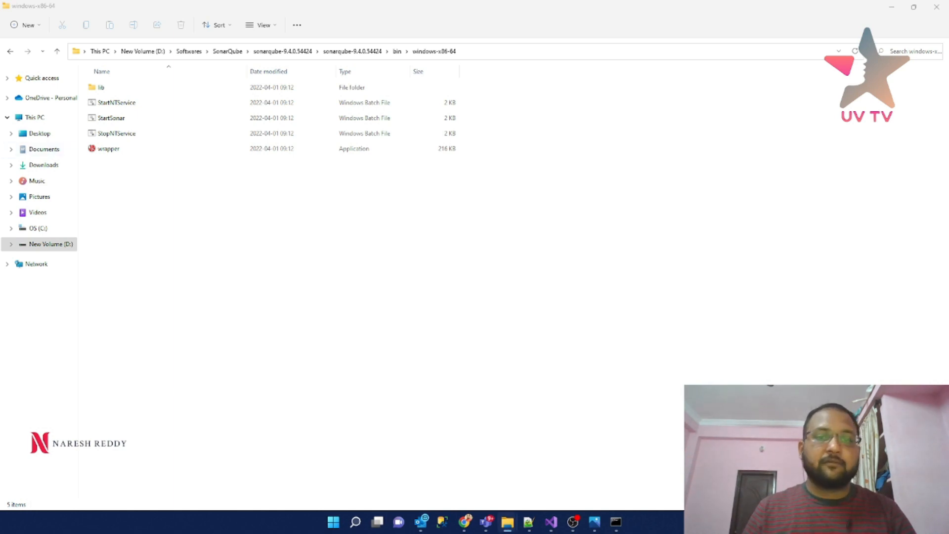
left_click_drag(279, 124, 322, 127)
double_click(322, 127)
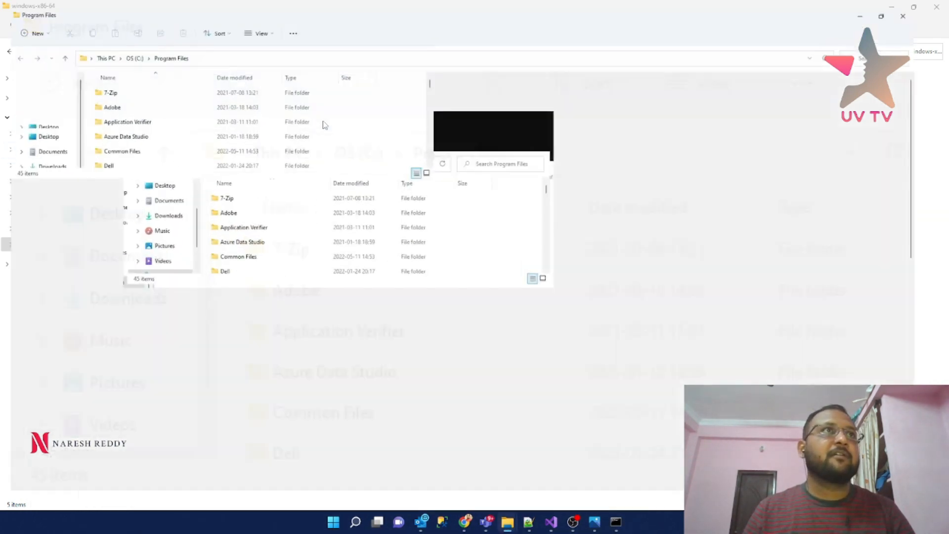
- Browse to Java\jdk-11.0.15\bin, select its address-bar path, and close that window
double_click(117, 302)
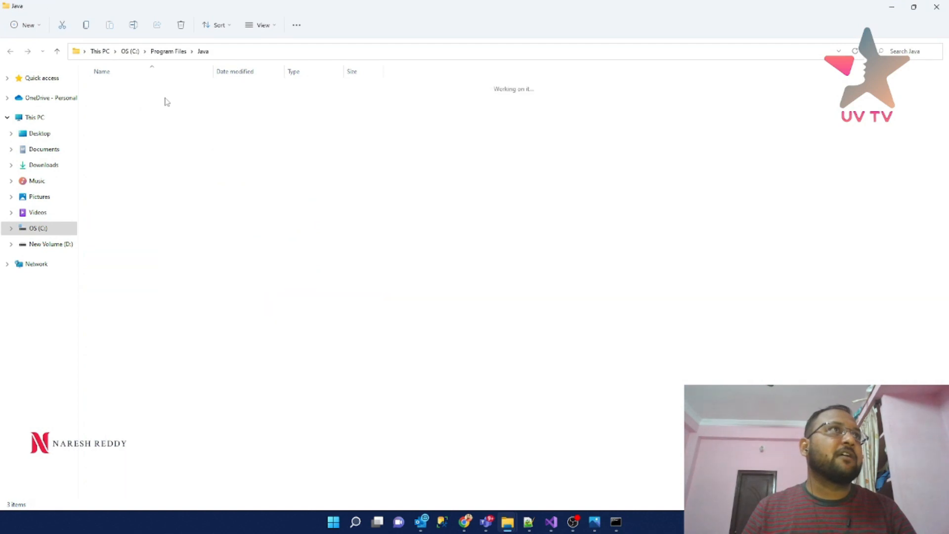
left_click(138, 87)
double_click(139, 87)
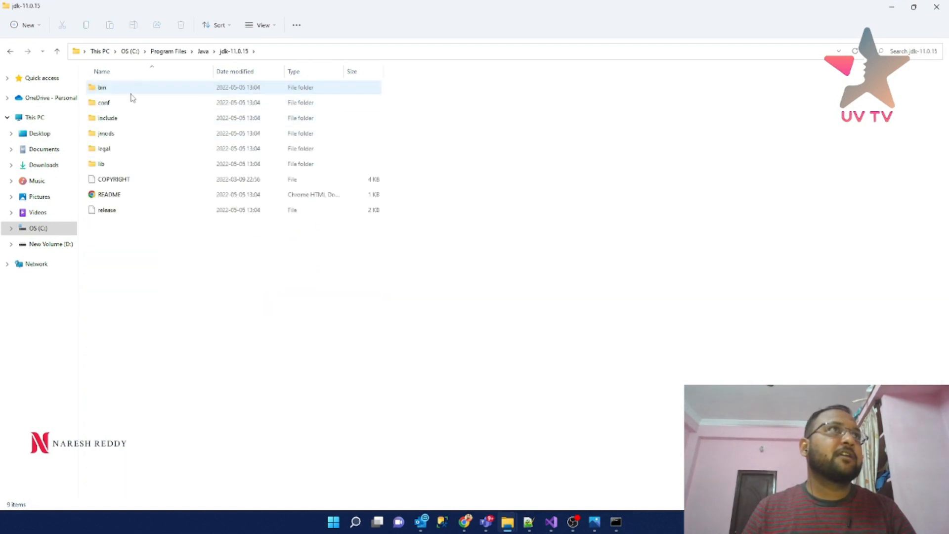
double_click(131, 92)
left_click(319, 54)
key("ctrl+c")
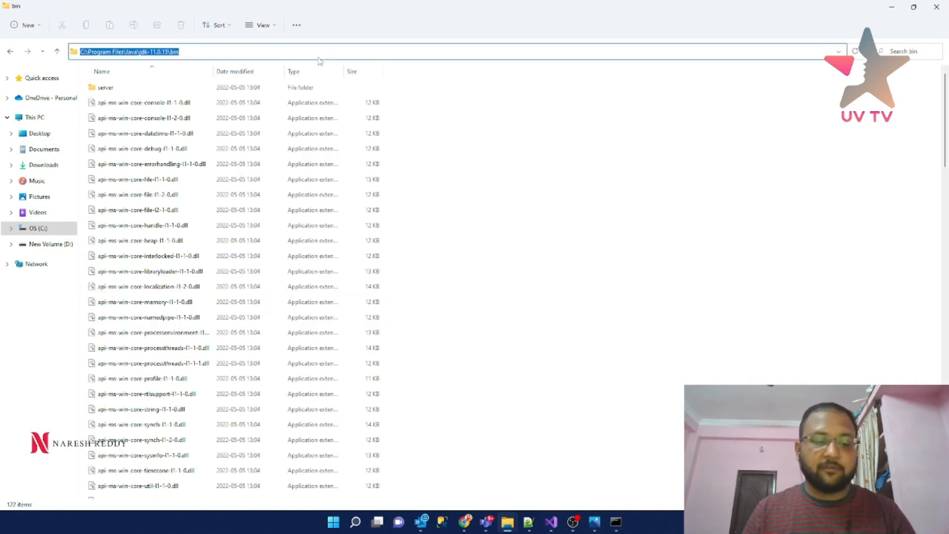
left_click(936, 7)
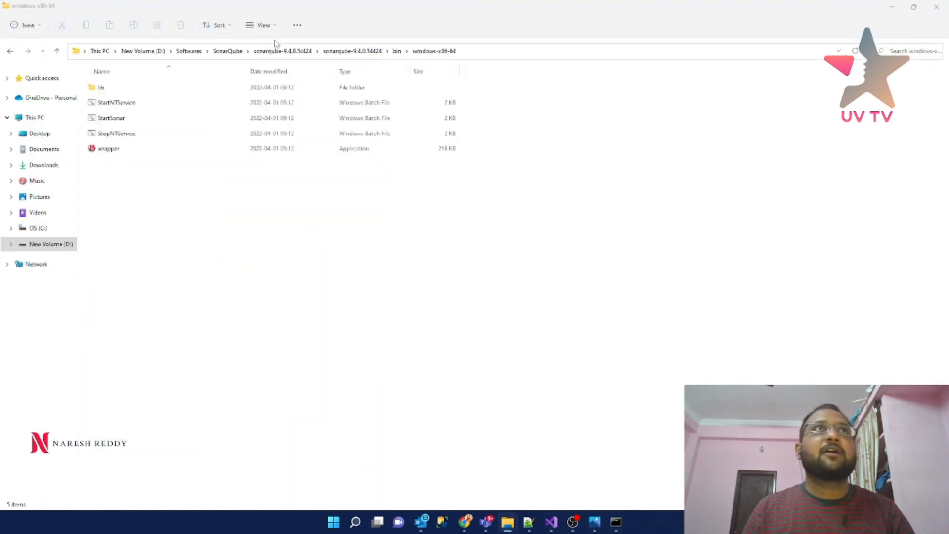
- Open conf\wrapper.conf from the sonarqube-9.4.0.54424 folder in Notepad++
left_click(360, 53)
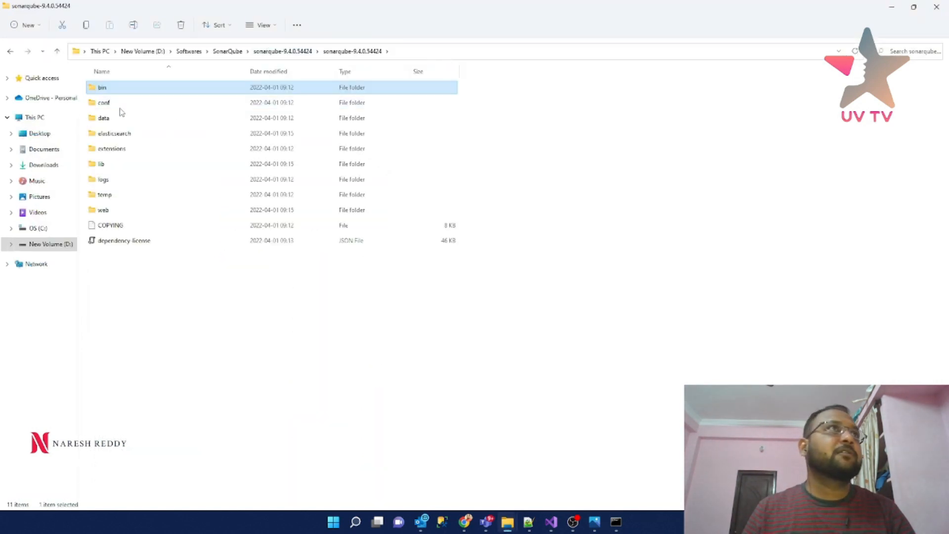
double_click(118, 103)
left_click(117, 103)
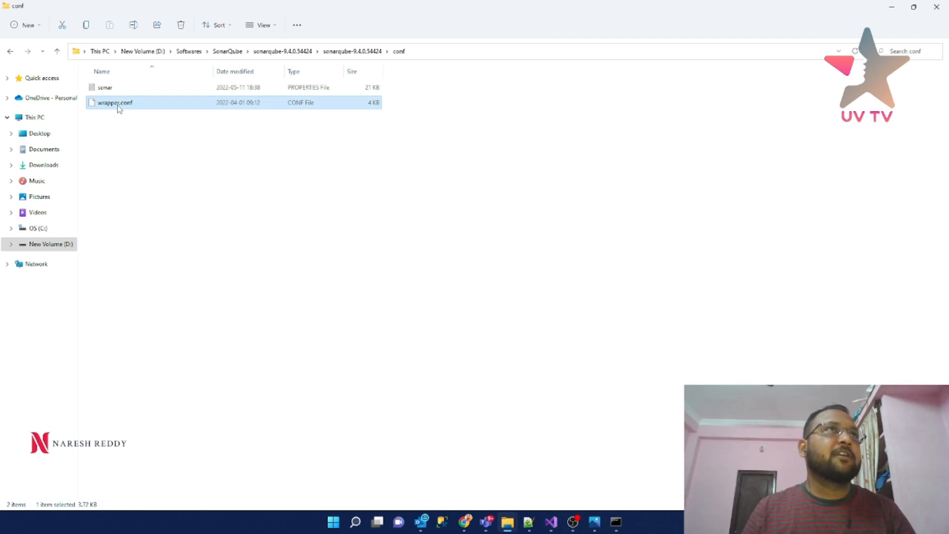
right_click(119, 105)
left_click(150, 246)
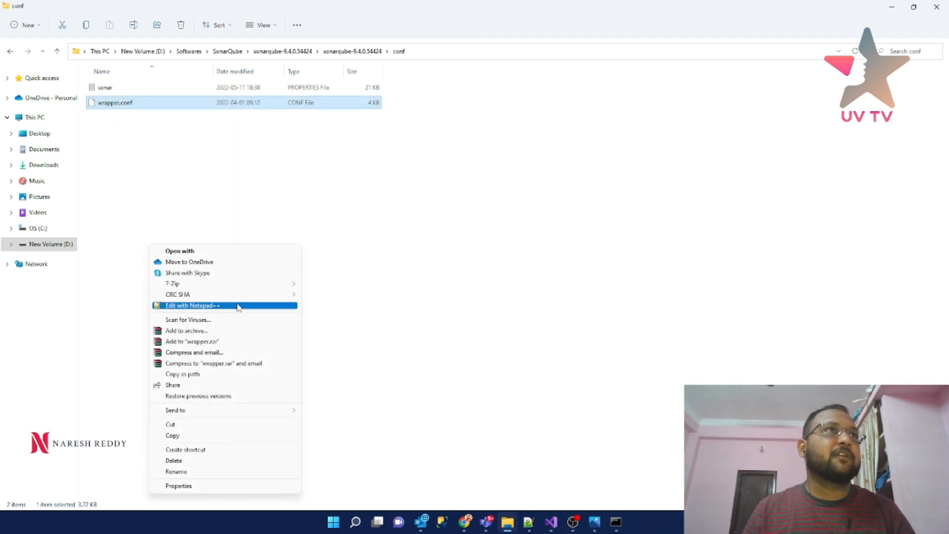
left_click(207, 307)
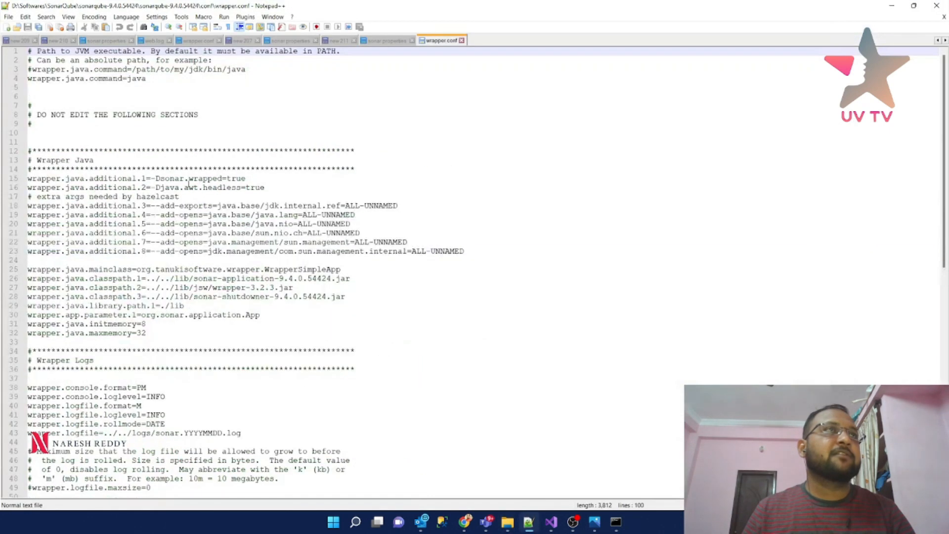
- Paste the JDK 11.0.15 bin path before java on line 4, starting to swap backslashes for slashes
double_click(129, 79)
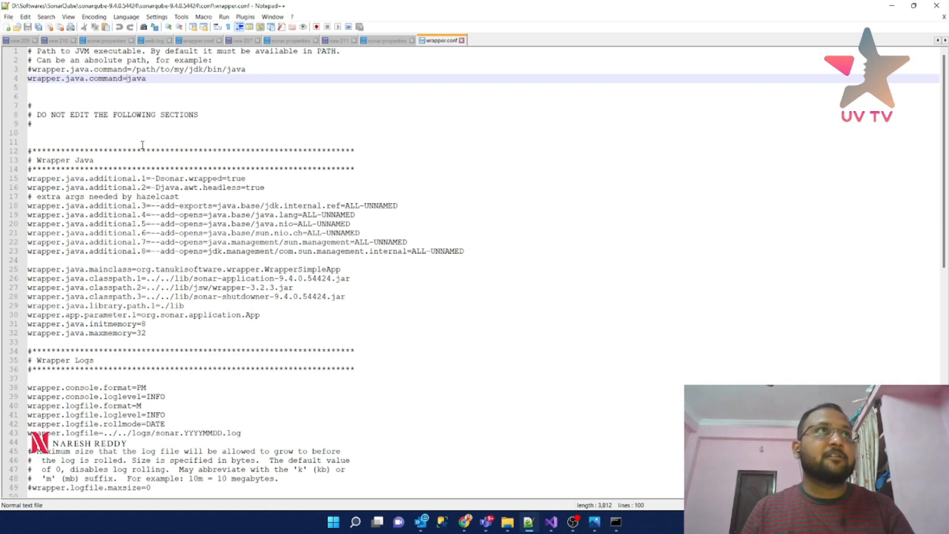
double_click(137, 78)
left_click(129, 79)
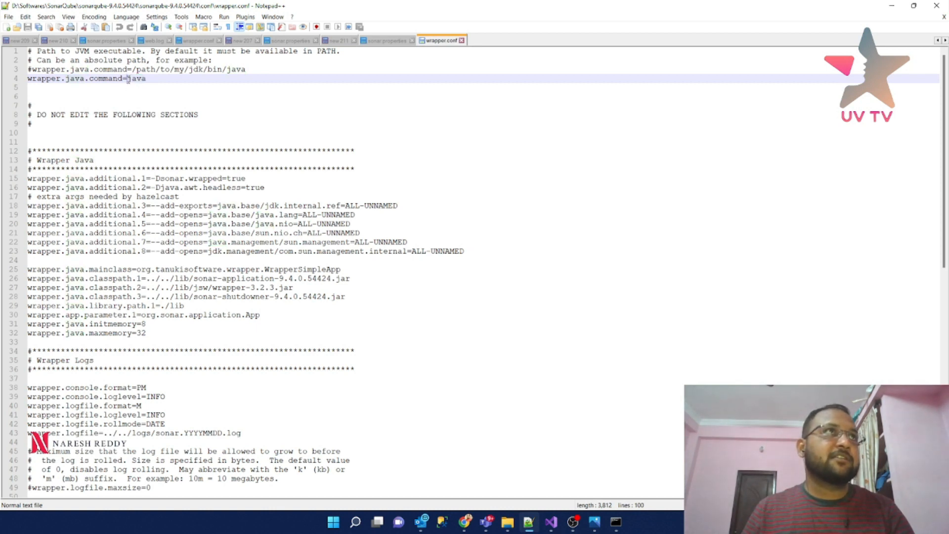
key("ctrl+v")
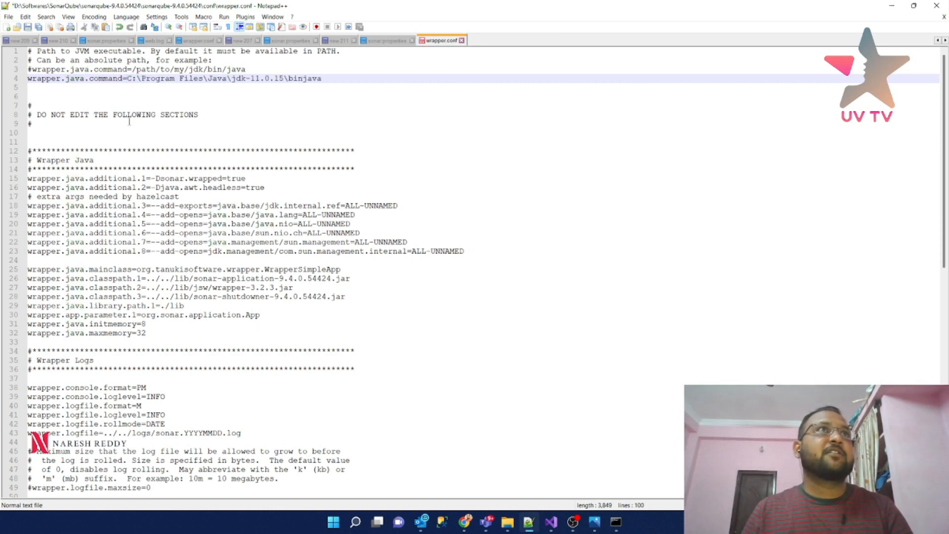
type("/")
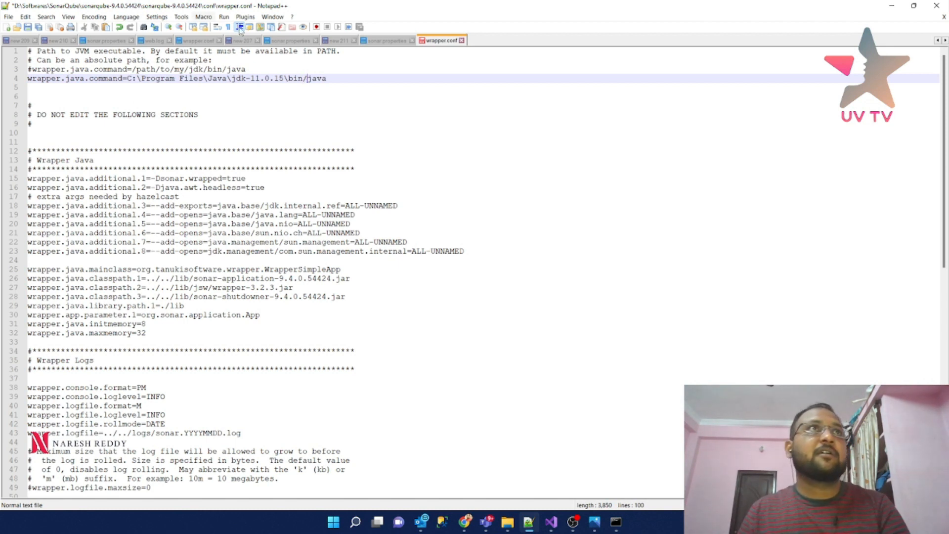
left_click(285, 80)
key("Delete")
type("/")
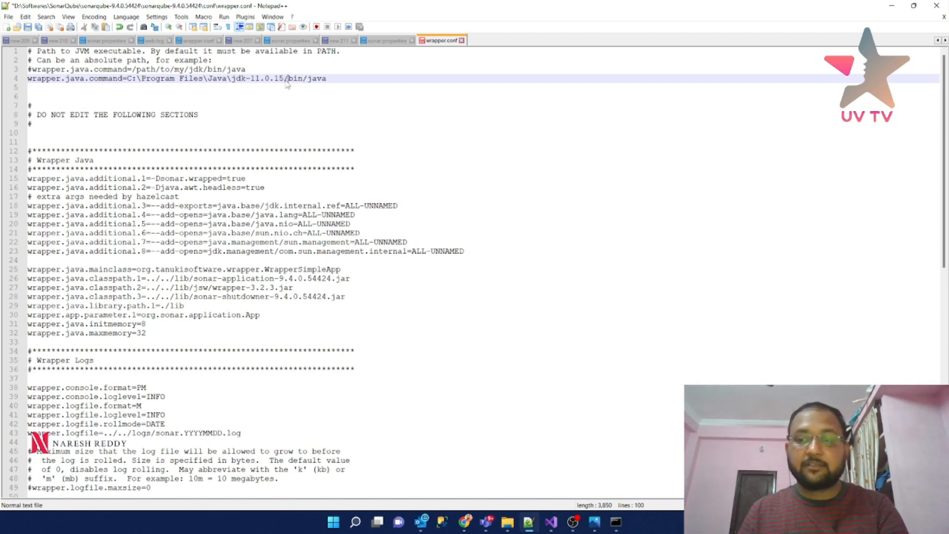
- Convert the remaining backslashes to give C:/Program Files/Java/jdk-11.0.15/bin/java, then save wrapper.conf
left_click_drag(231, 79, 226, 79)
type("/")
left_click(207, 79)
key("BackSpace")
type("/")
left_click_drag(142, 80, 137, 80)
type("/")
key("ctrl+s")
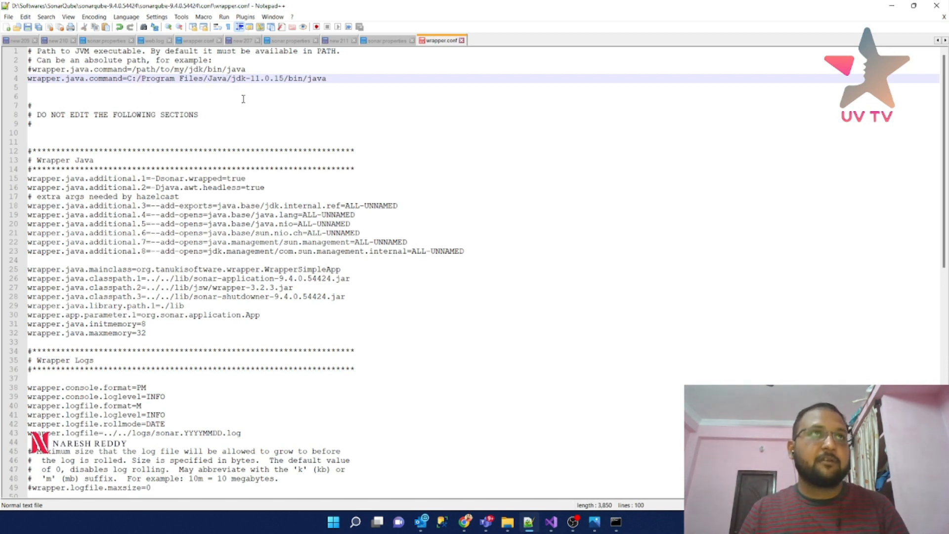
left_click_drag(127, 79, 326, 79)
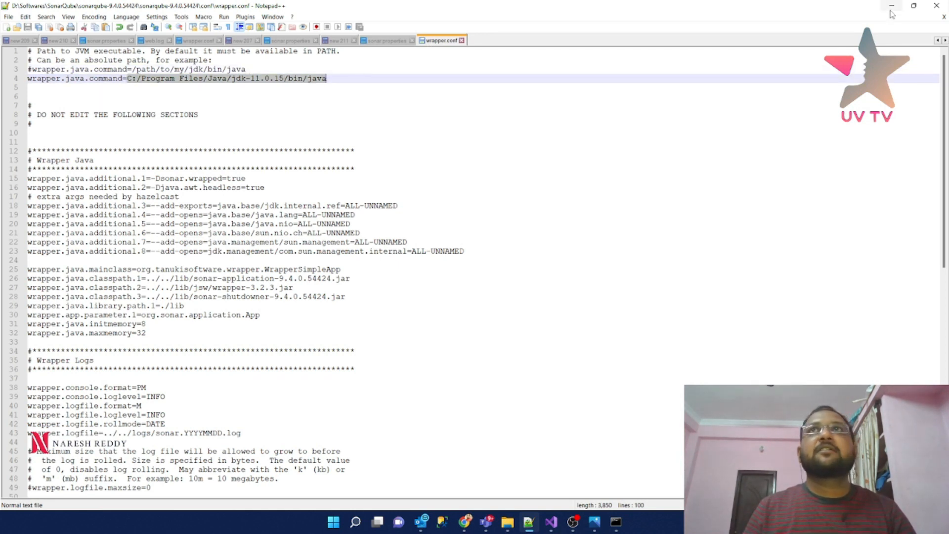
left_click(890, 11)
- Rerun StartSonar.bat in the SonarQube console and mark the 'SonarQube is stopped' message
left_click(622, 525)
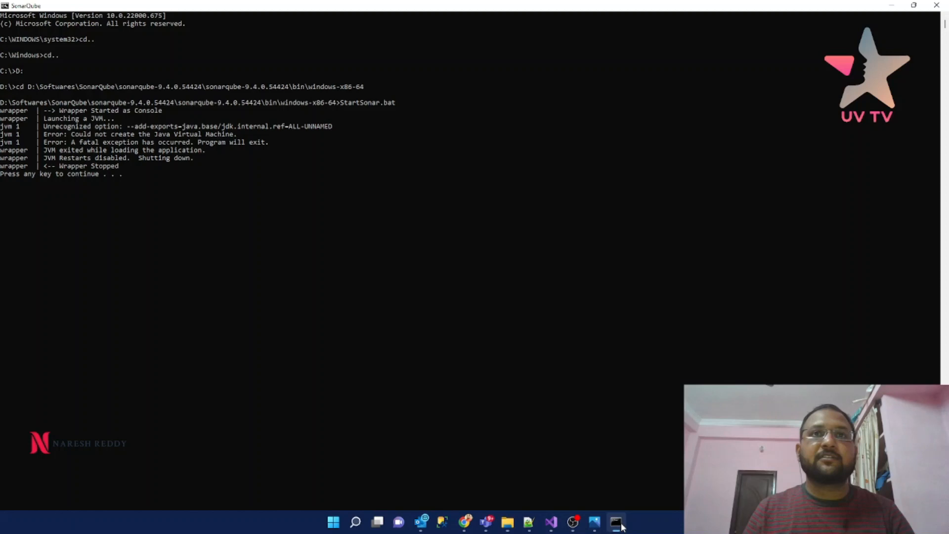
key("Return")
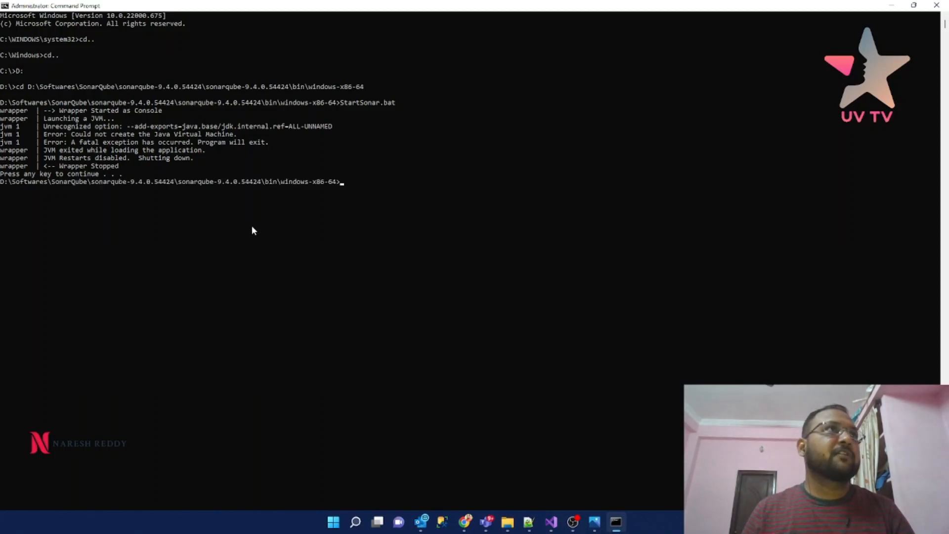
key("Up")
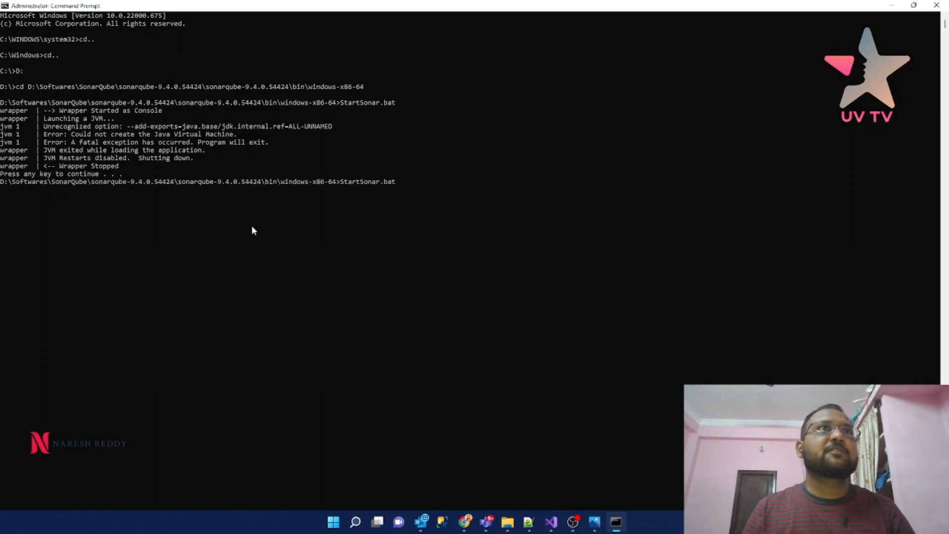
key("Return")
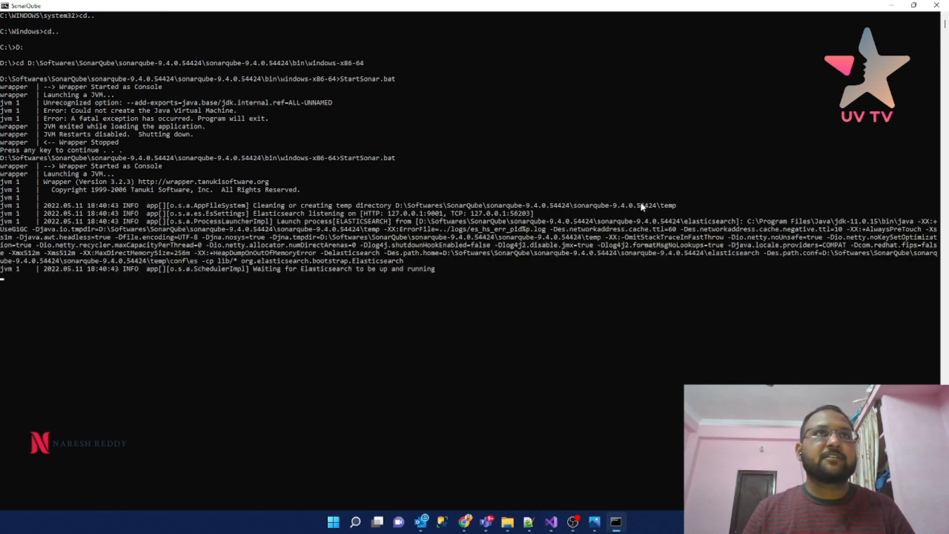
scroll(612, 207, "down", 1)
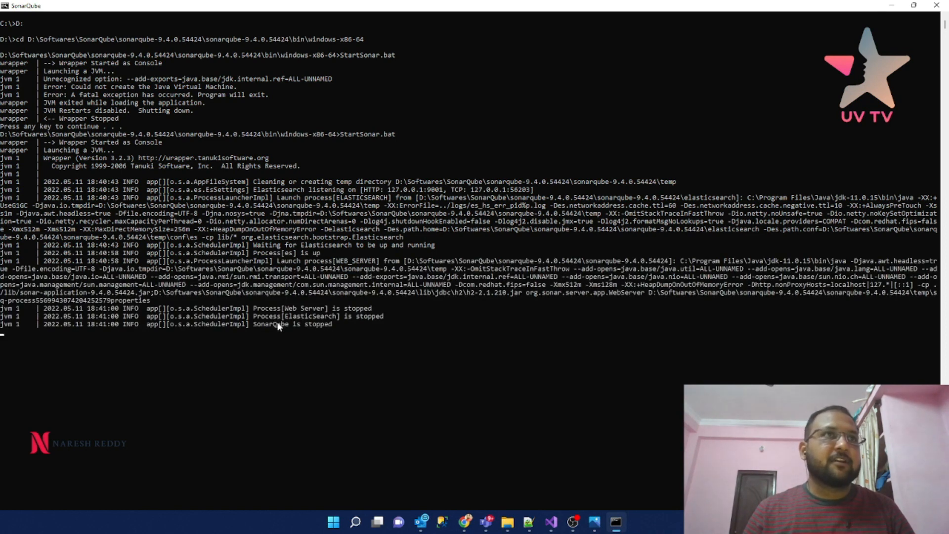
left_click_drag(261, 326, 289, 324)
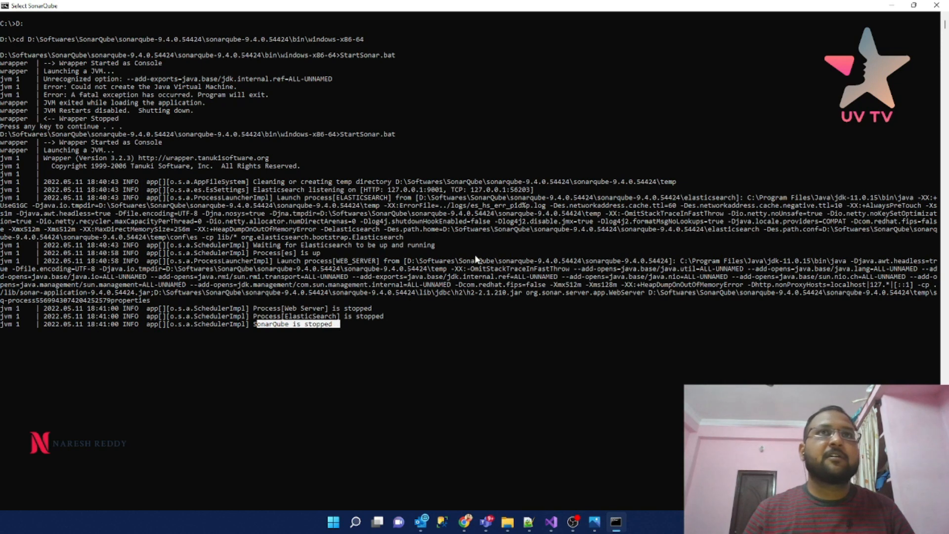
- Open the web log from the sonarqube-9.4.0.54424 logs folder in Notepad++
left_click(894, 4)
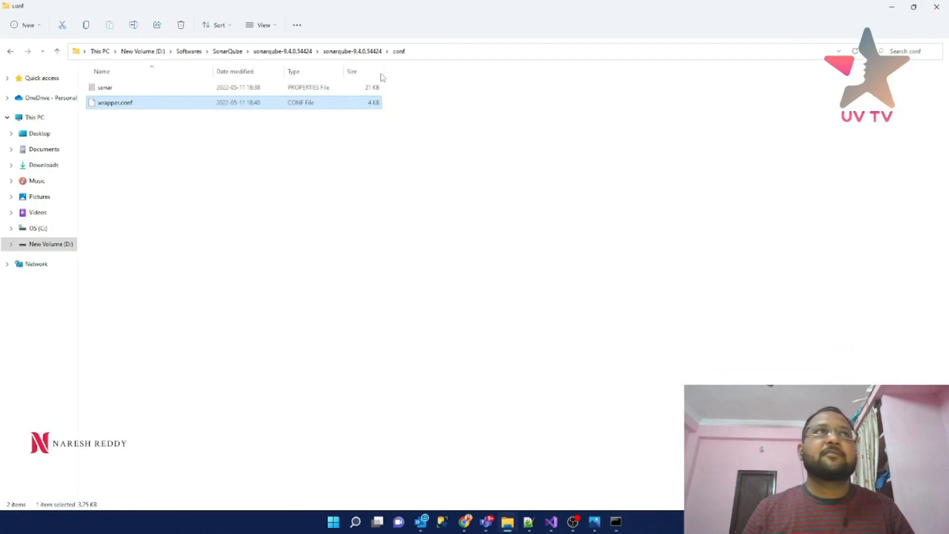
left_click(352, 51)
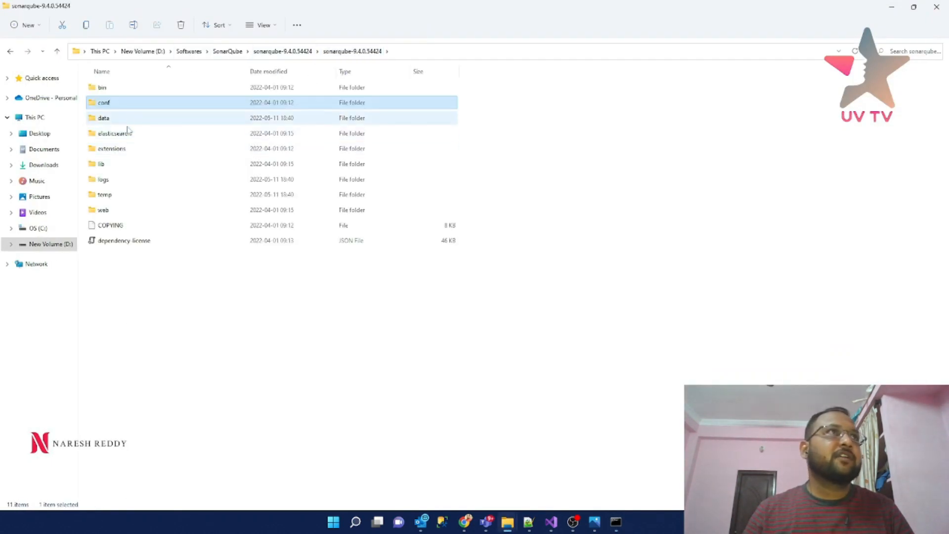
left_click(114, 184)
double_click(114, 185)
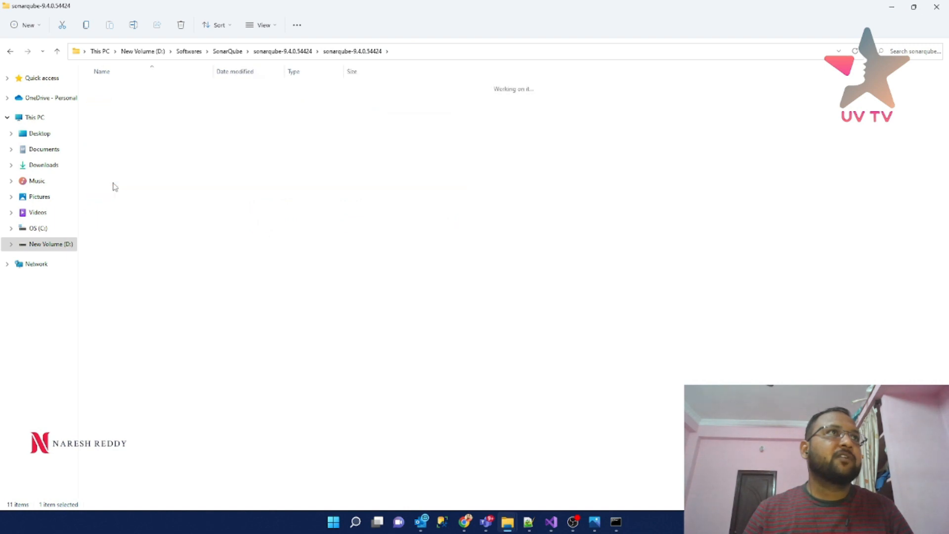
left_click(109, 153)
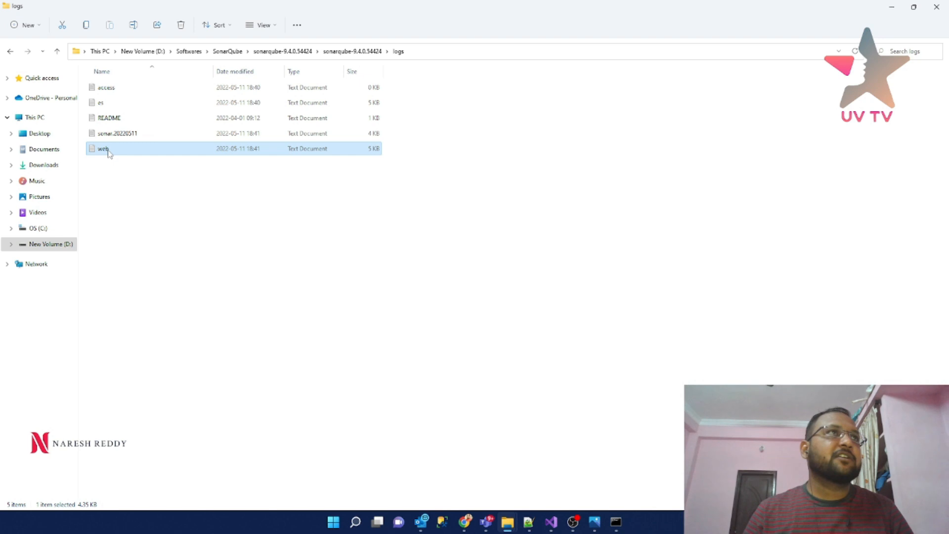
right_click(109, 152)
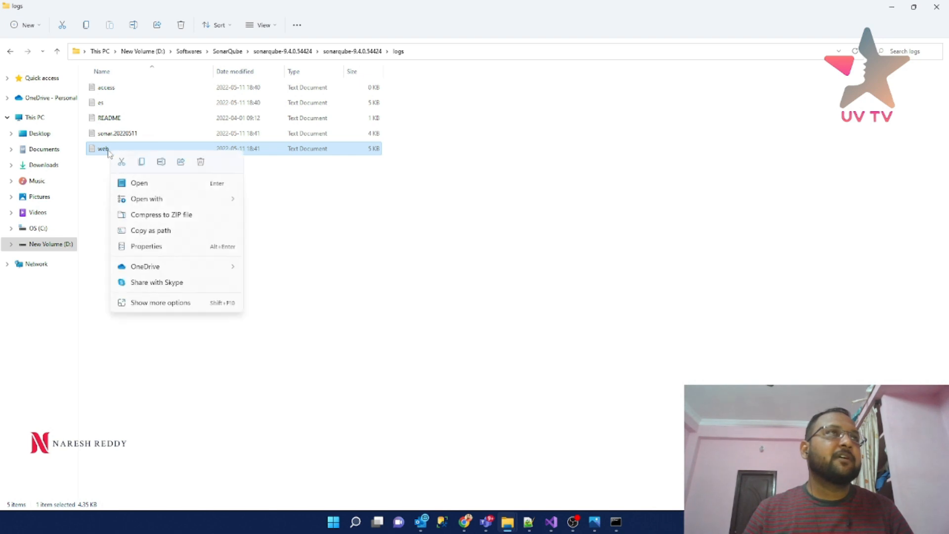
left_click(146, 303)
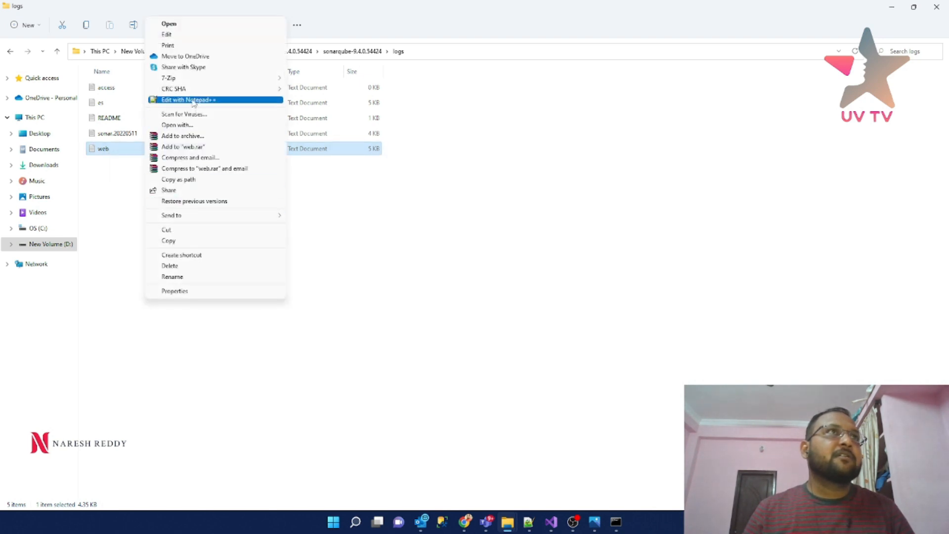
left_click(193, 100)
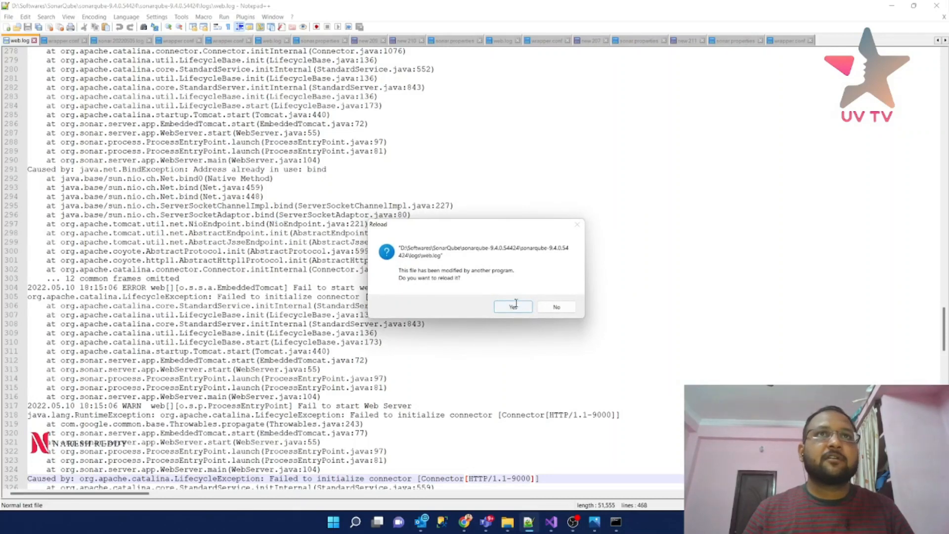
- Reload web.log and read the 'Fail to start web server' and port 9000 connector errors
left_click(517, 306)
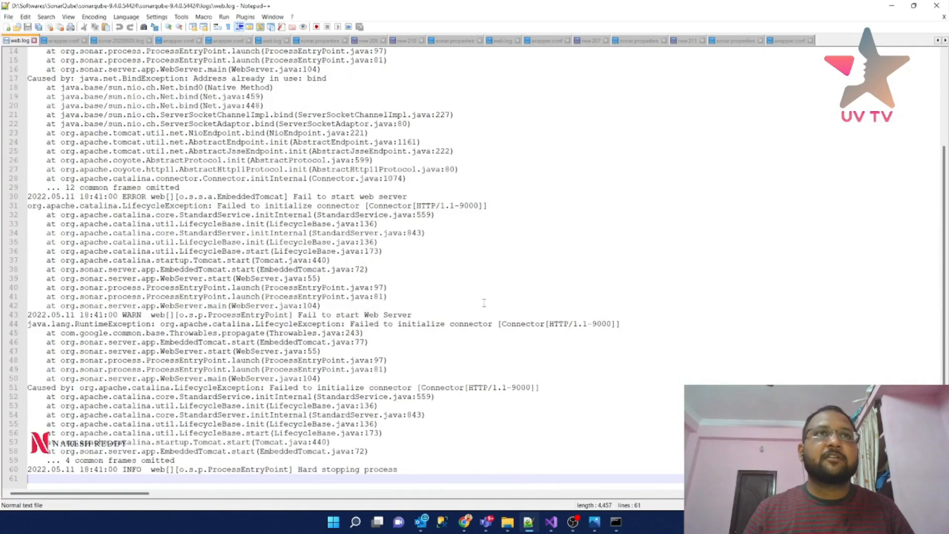
double_click(369, 459)
left_click_drag(293, 196, 443, 196)
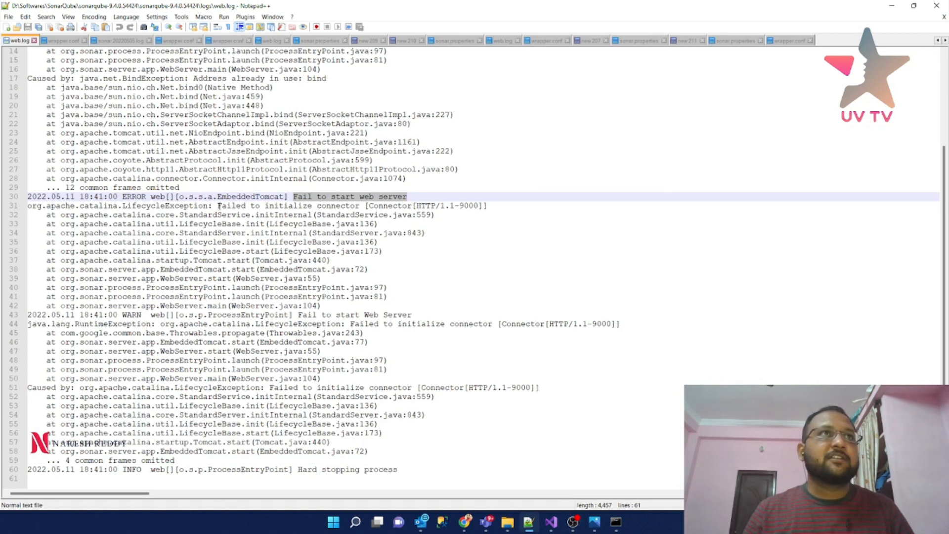
left_click_drag(218, 208, 492, 204)
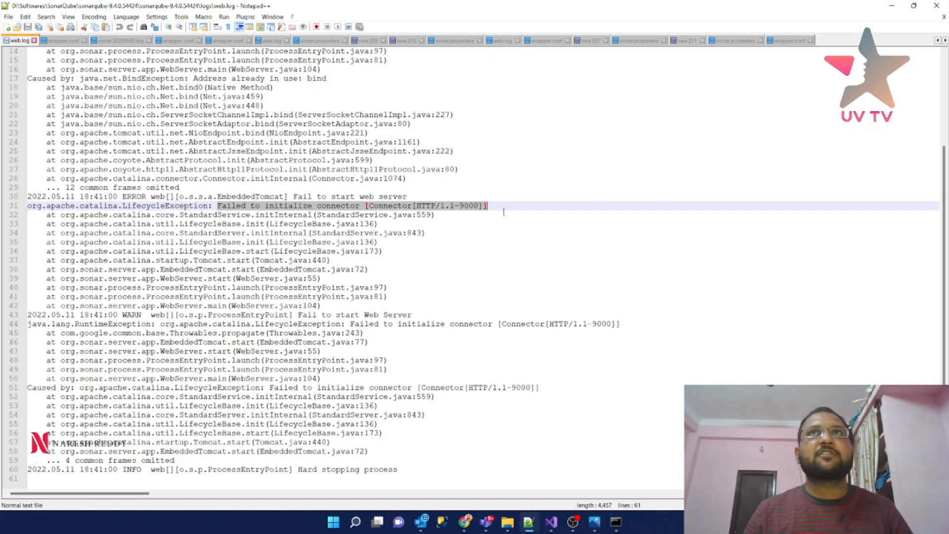
left_click(892, 7)
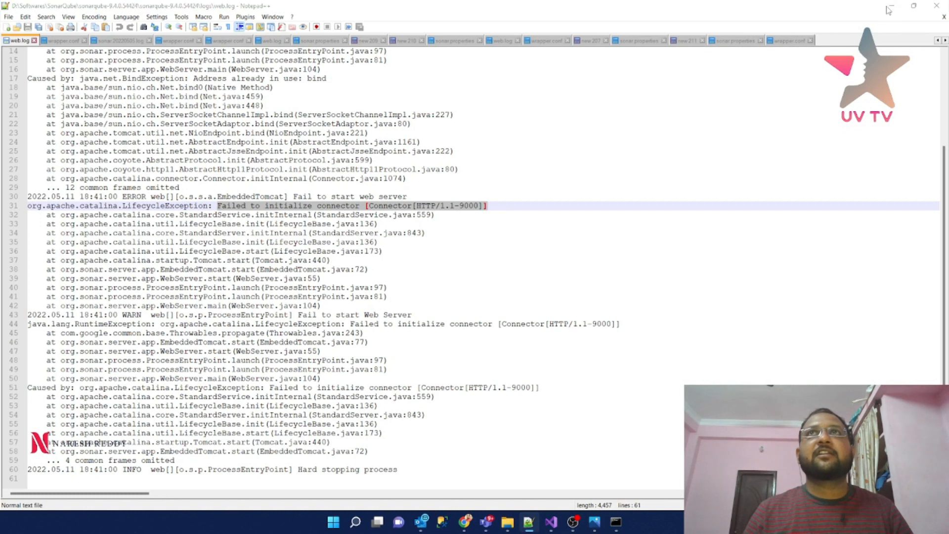
- Open conf\sonar.properties in Notepad++
left_click(352, 51)
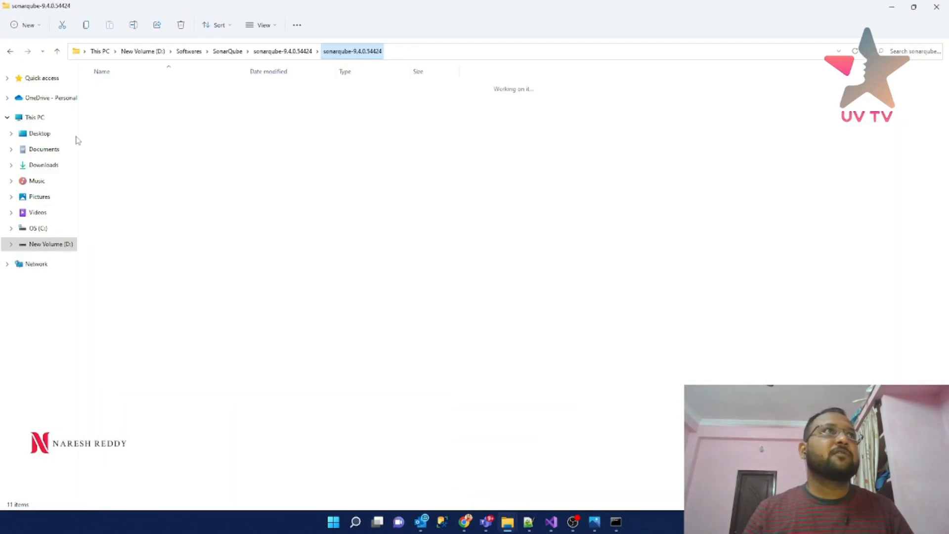
double_click(123, 102)
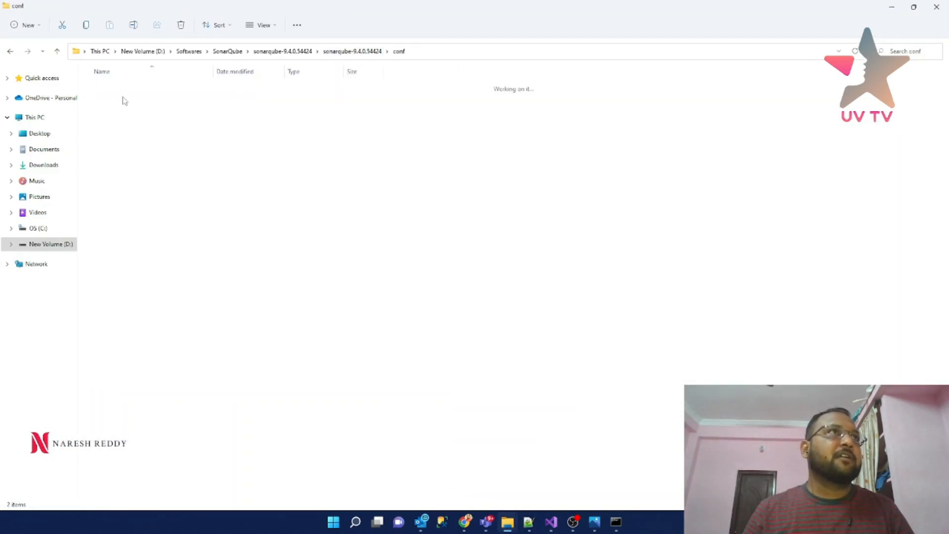
left_click(124, 93)
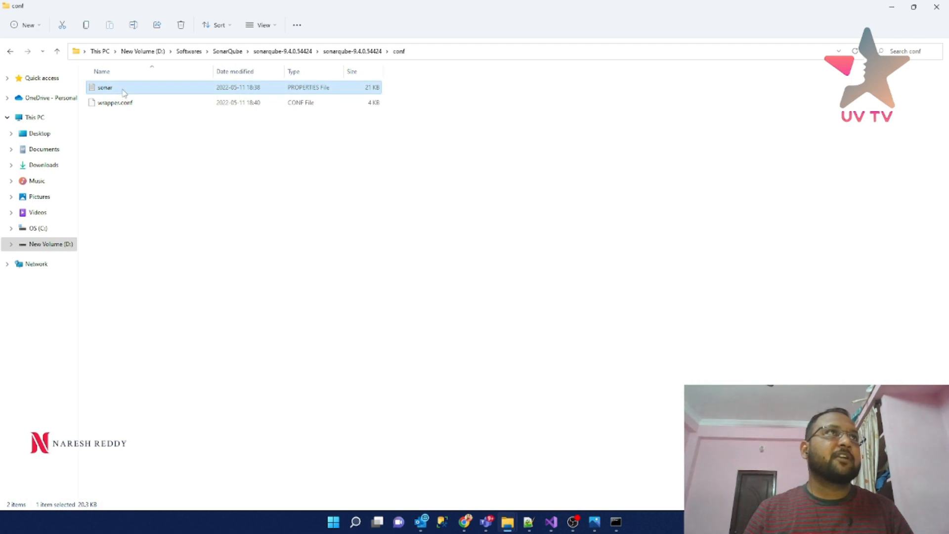
right_click(124, 93)
left_click(159, 244)
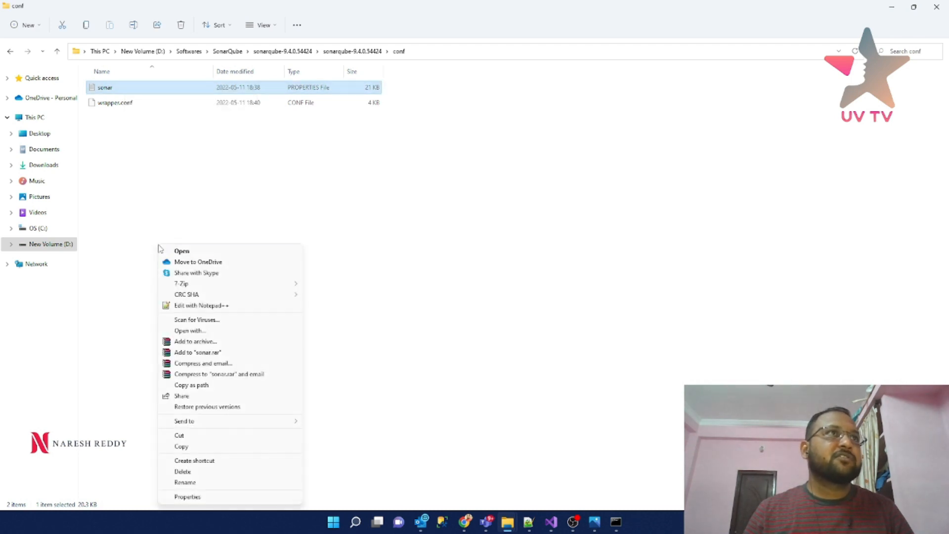
left_click(190, 307)
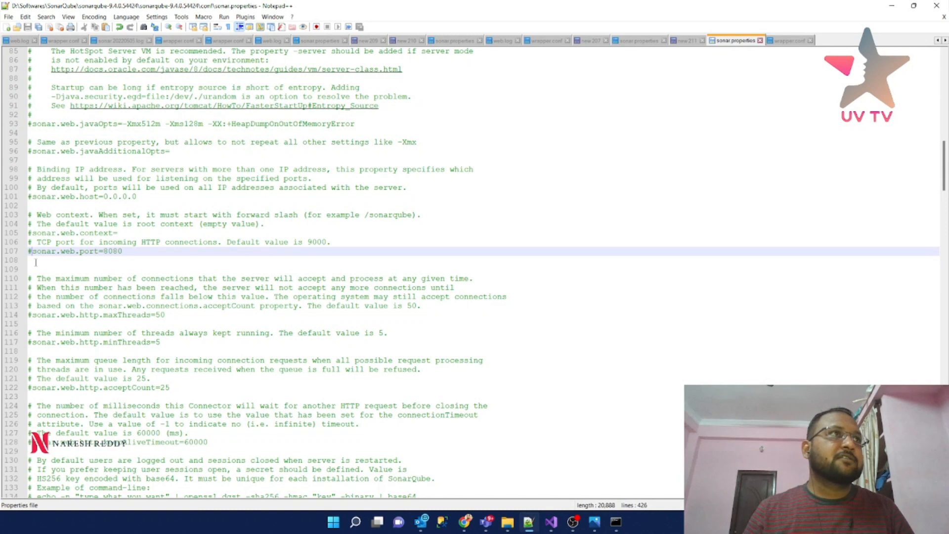
- Uncomment sonar.web.port=8080 and sonar.web.host=0.0.0.0, then save the file
key("BackSpace")
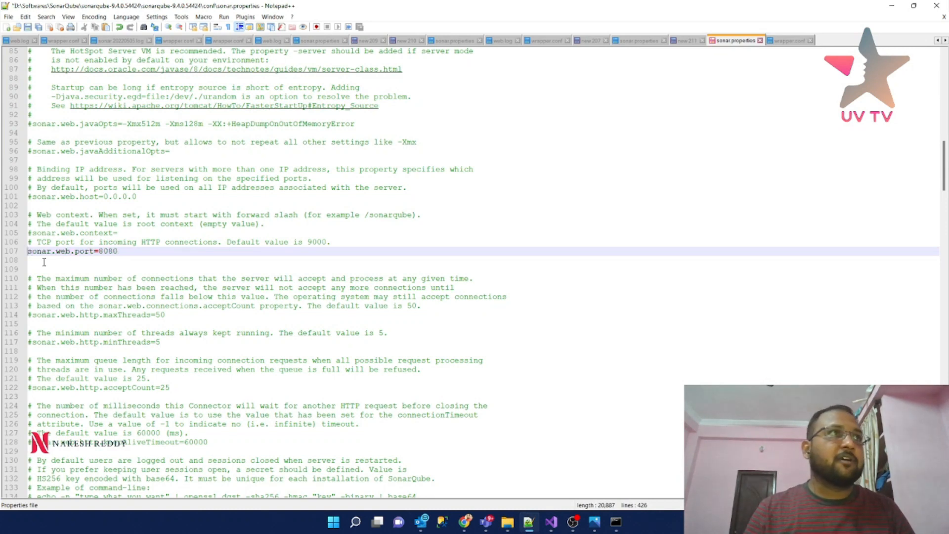
double_click(106, 252)
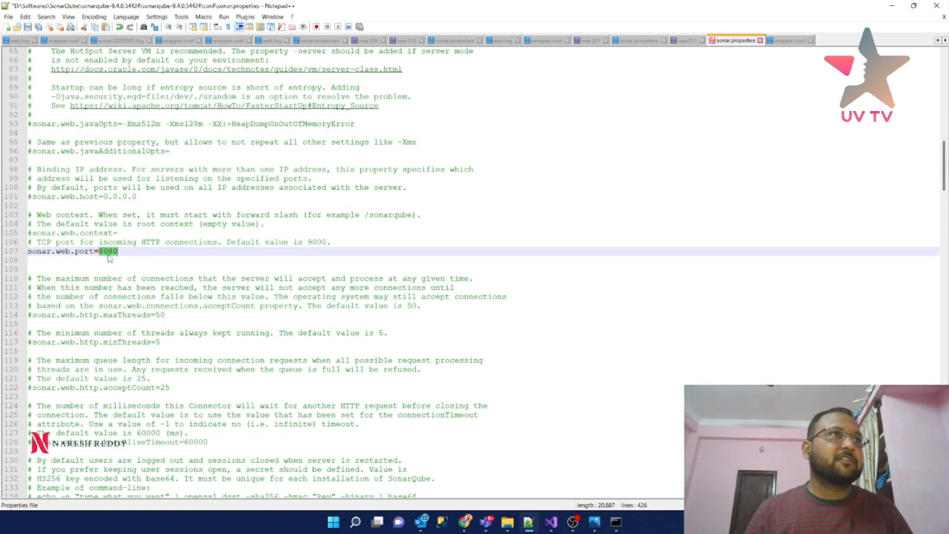
left_click(31, 197)
key("BackSpace")
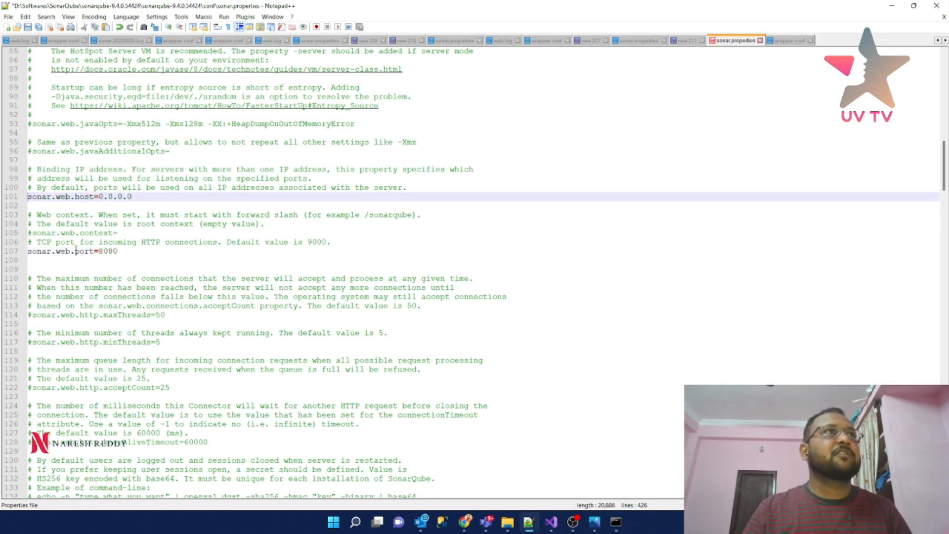
left_click(28, 27)
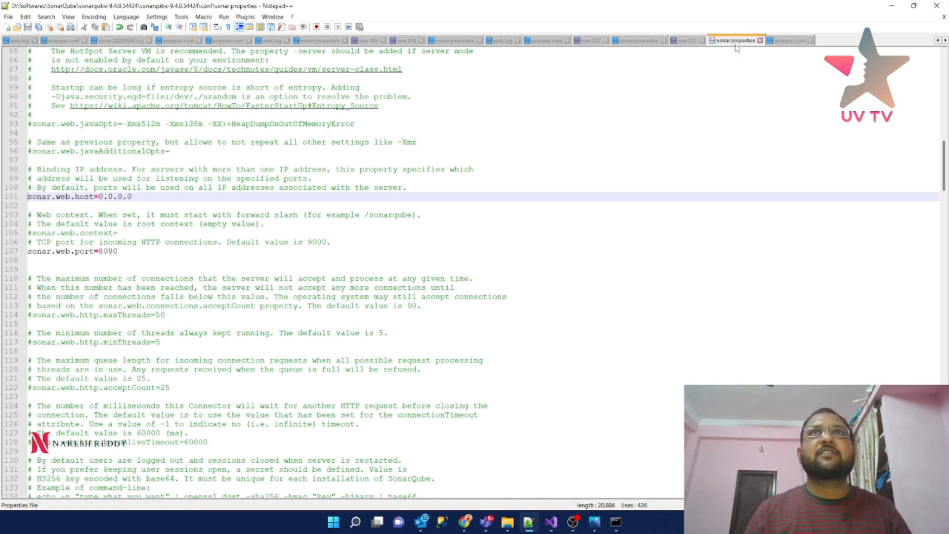
- Return to the SonarQube console, leave select mode and recall StartSonar.bat to run it again
left_click(891, 6)
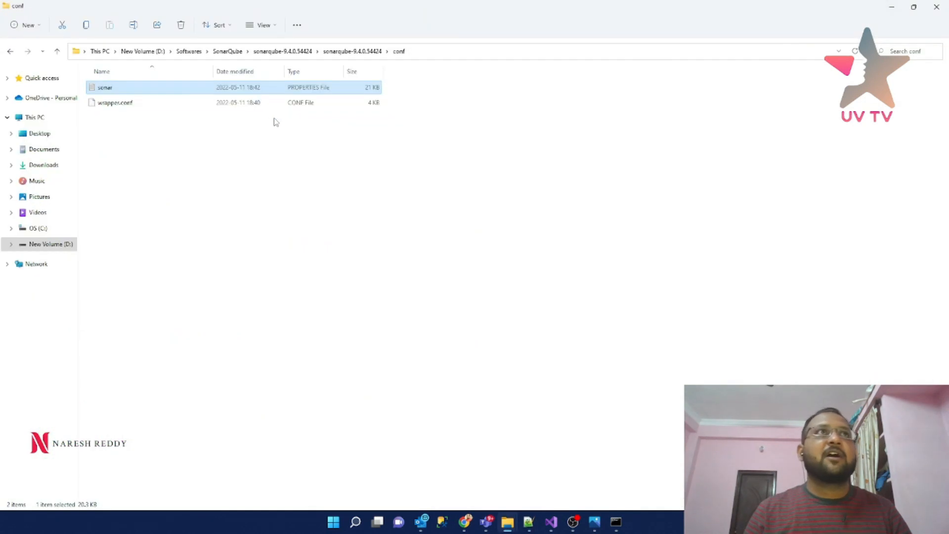
left_click(615, 522)
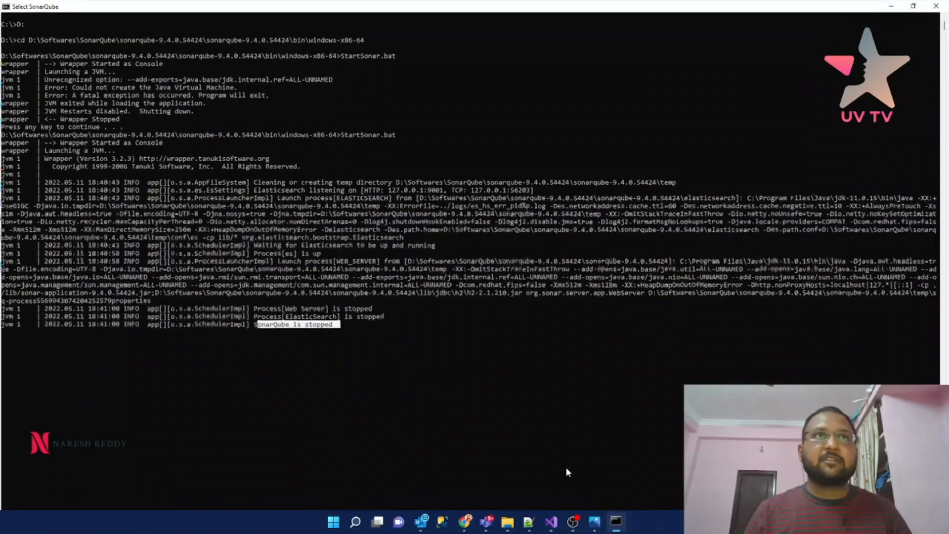
left_click(311, 348)
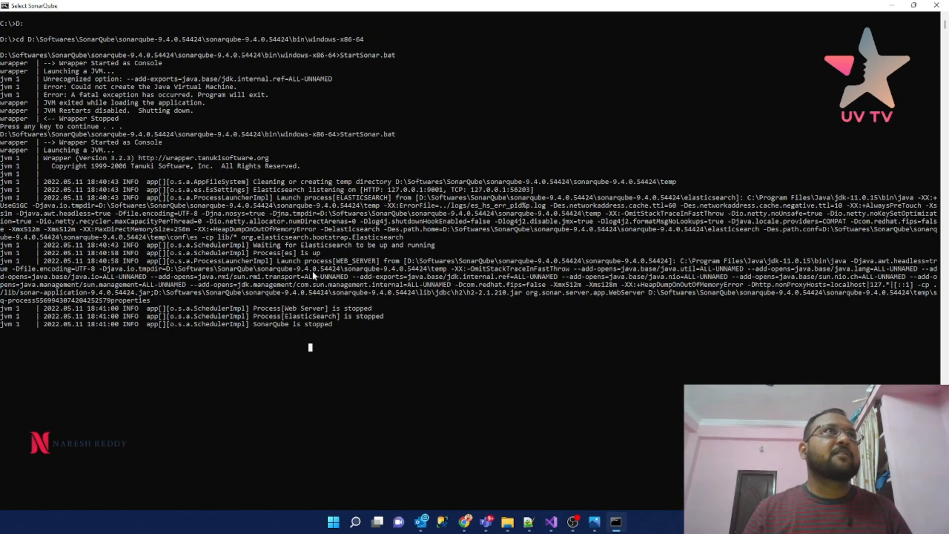
scroll(312, 270, "up", 2)
key("Return")
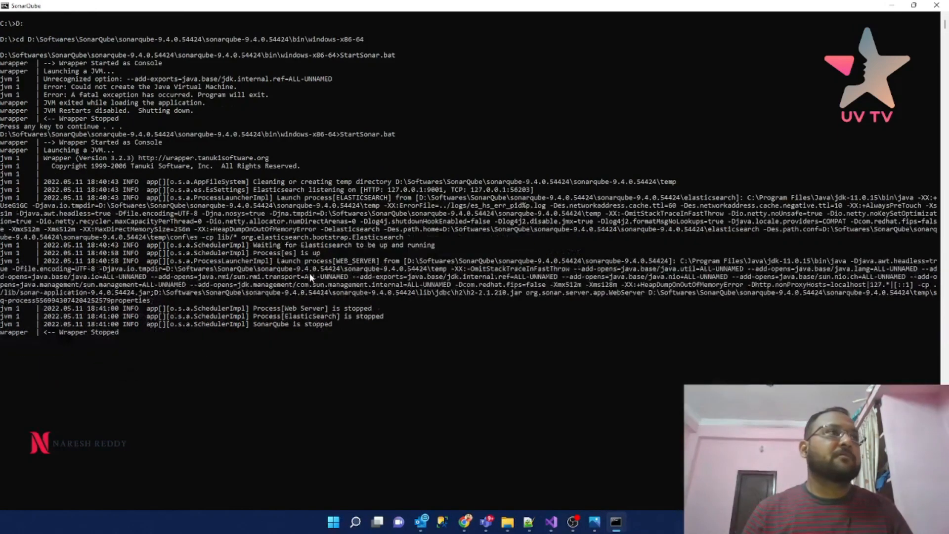
key("Up")
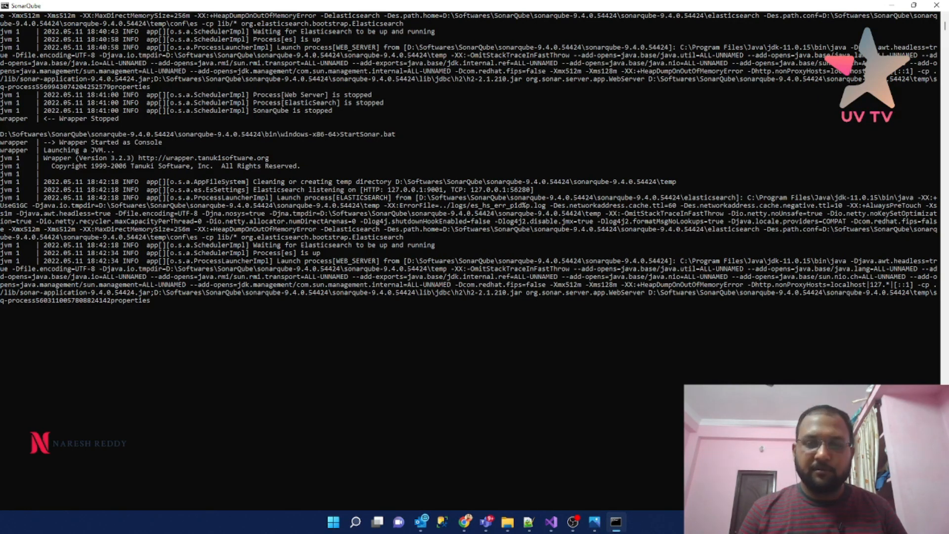
- Look over sonar.properties in Notepad++, then minimize it to reveal the operational SonarQube console
key("alt+Tab")
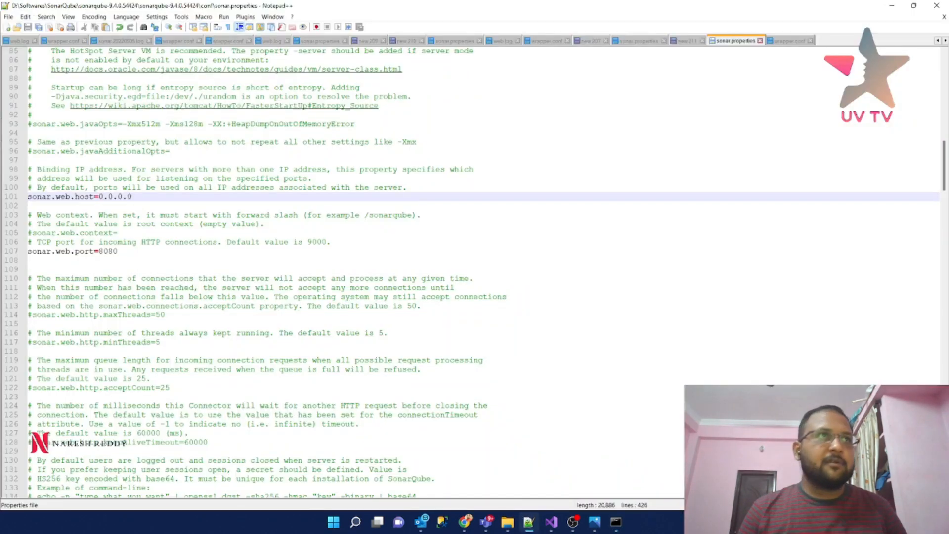
scroll(451, 311, "up", 20)
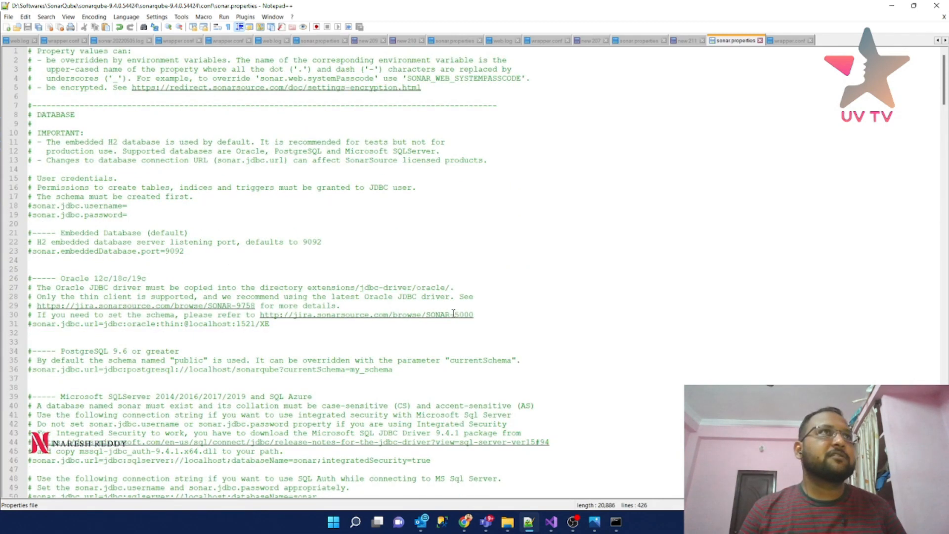
scroll(453, 313, "down", 20)
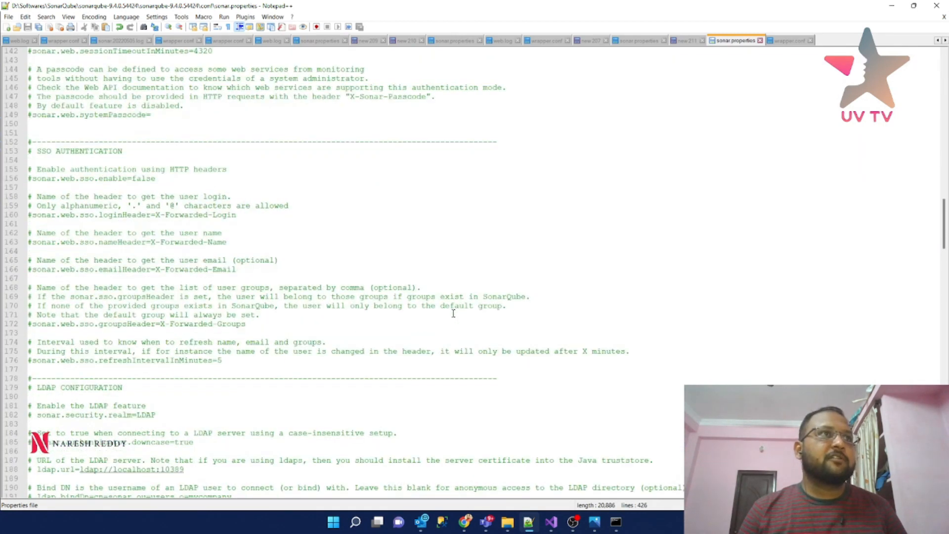
scroll(452, 313, "down", 20)
scroll(452, 313, "down", 20)
scroll(450, 315, "down", 6)
scroll(450, 314, "up", 20)
scroll(450, 315, "up", 20)
scroll(449, 316, "up", 20)
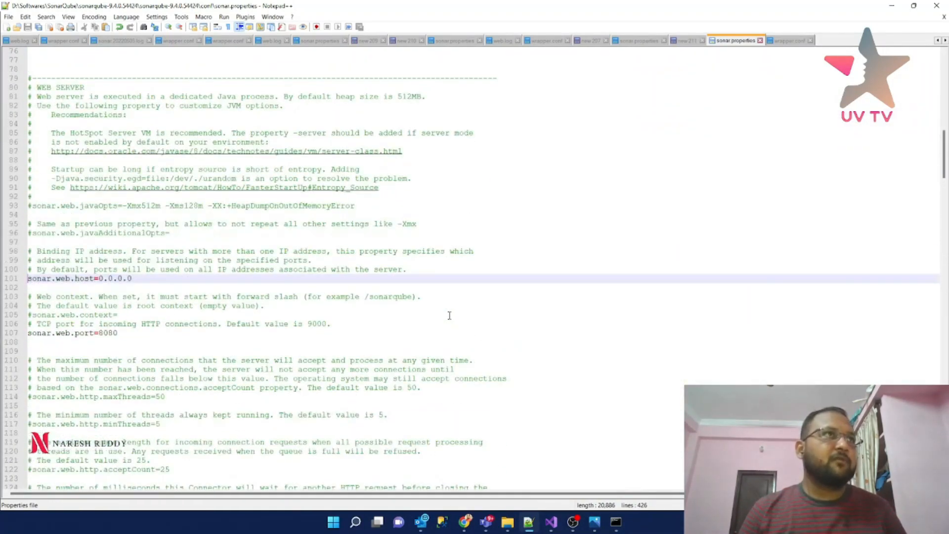
left_click(891, 5)
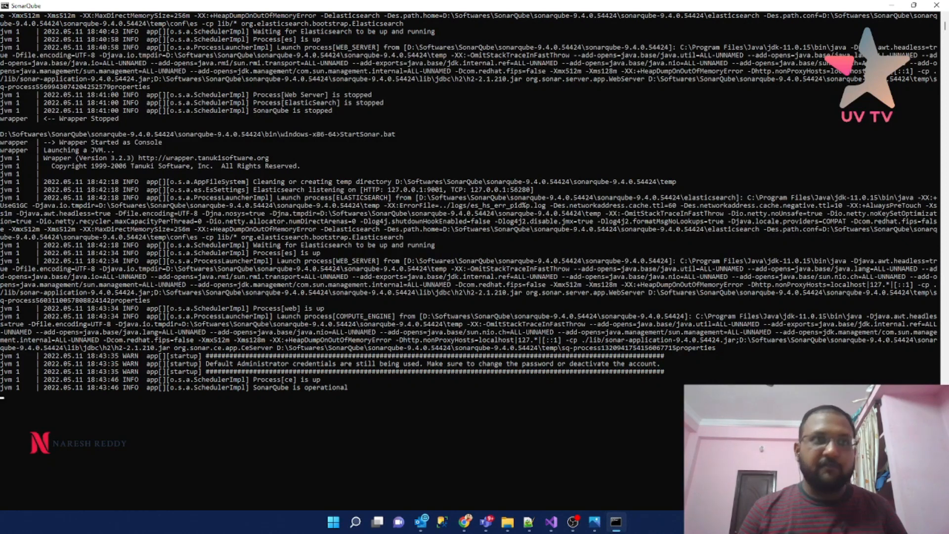
- Load the local SonarQube server at localhost:8080 in a new Chrome tab
key("alt+Tab")
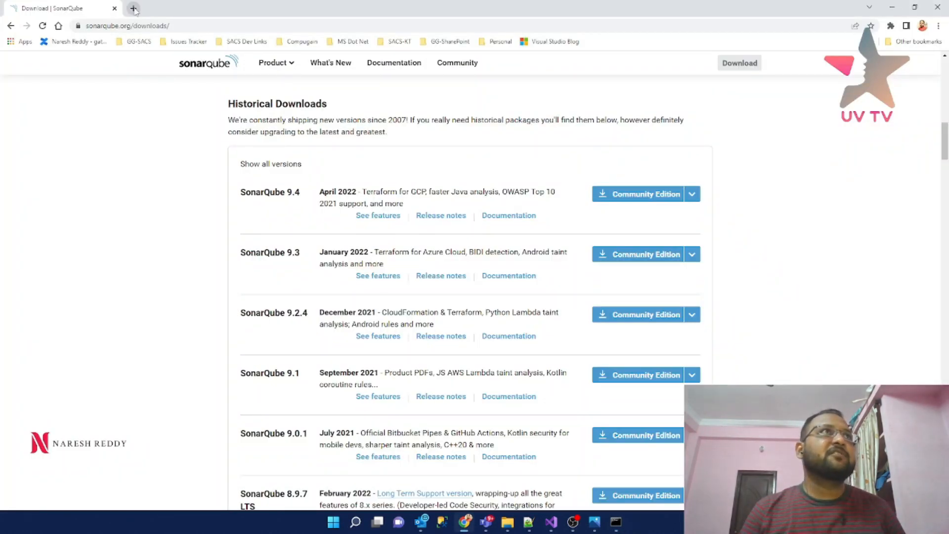
left_click(133, 8)
type("local")
key("Down")
key("Down")
key("Down")
key("Down")
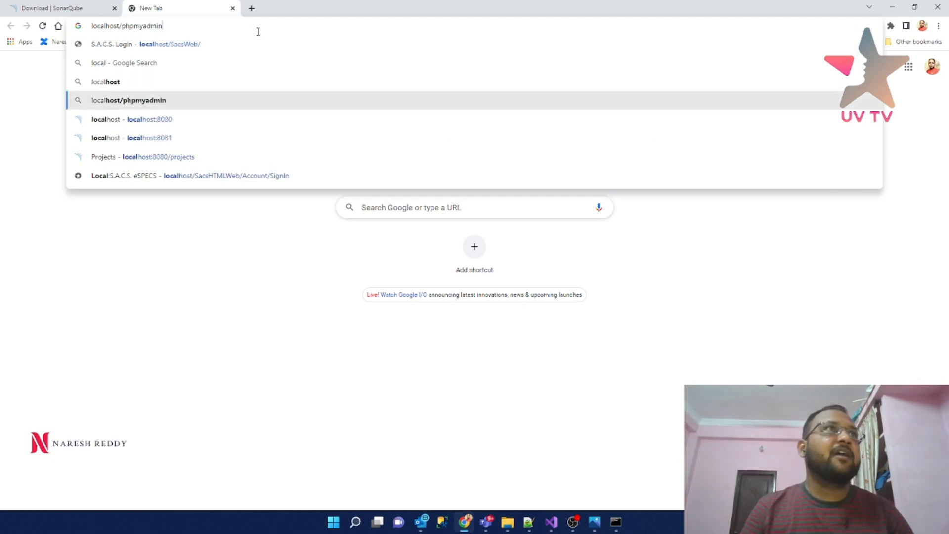
key("Return")
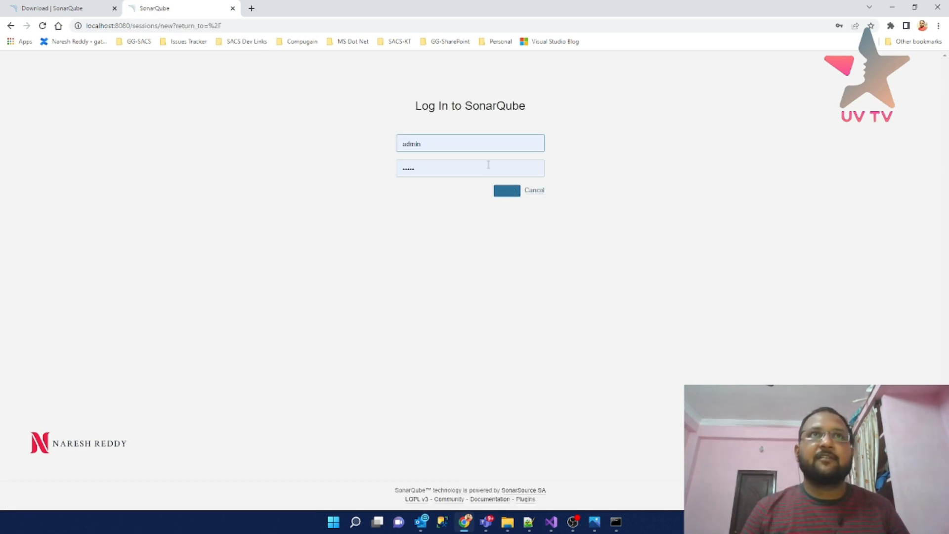
- Submit the login form, then retry with the password re-entered
left_click(507, 190)
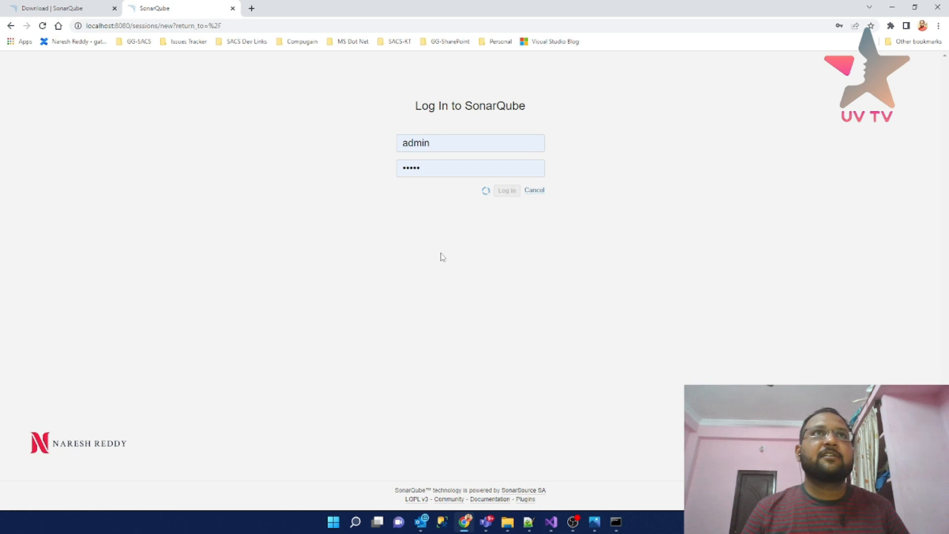
left_click(431, 175)
key("ctrl+a")
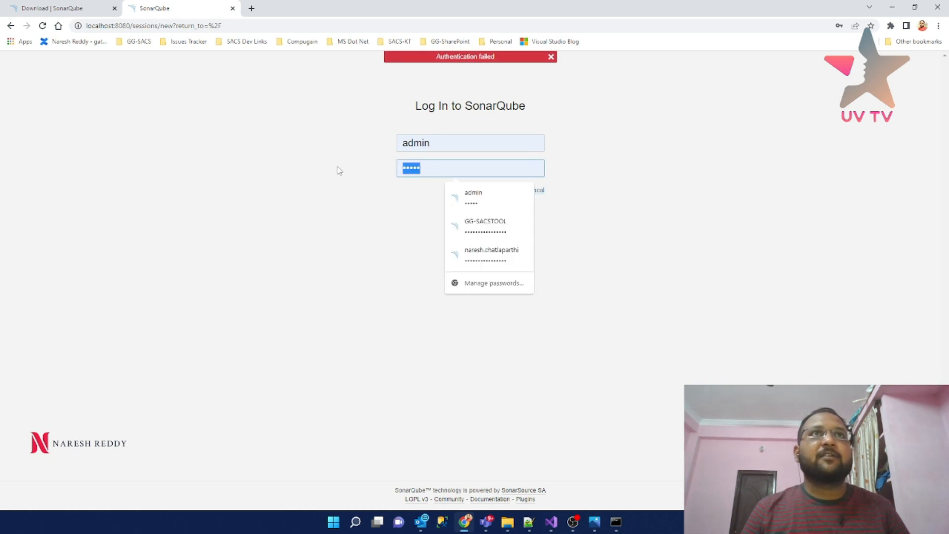
type("admin")
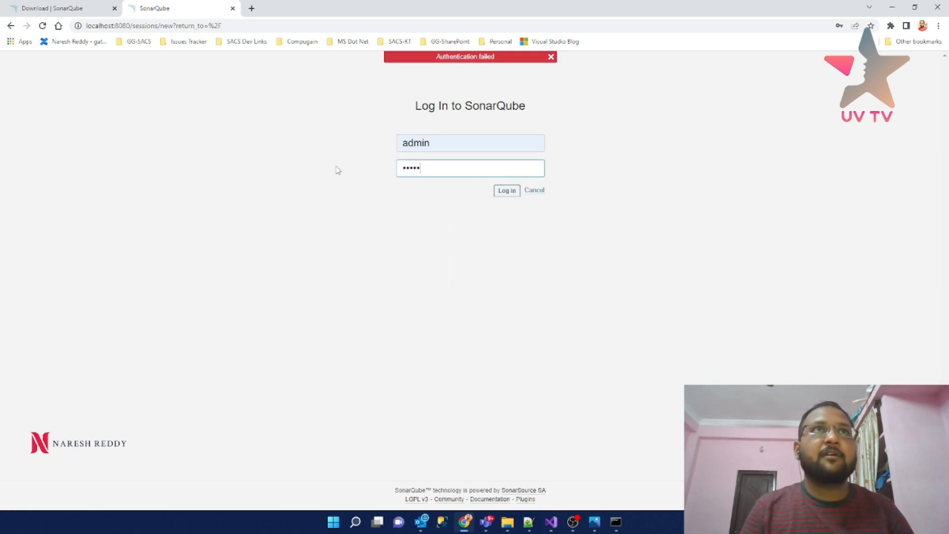
left_click(513, 197)
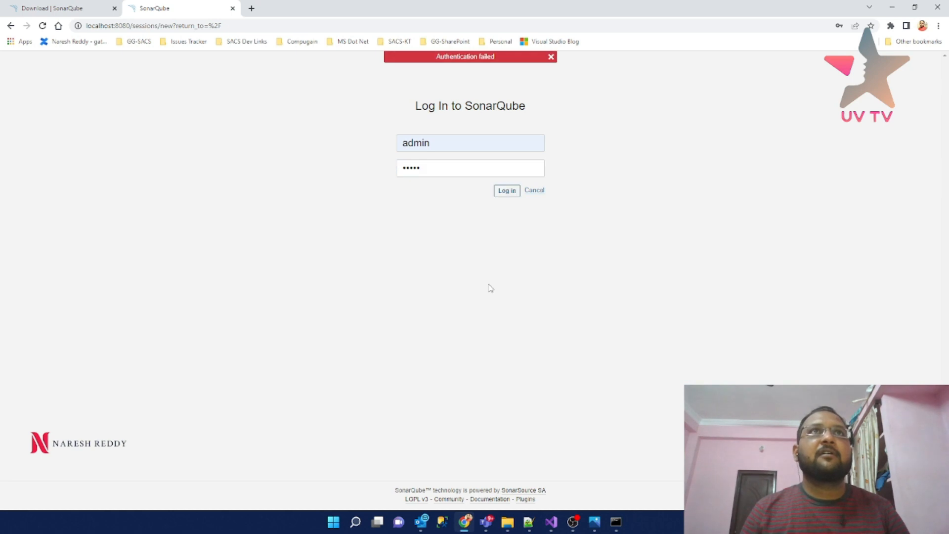
left_click(437, 144)
left_click_drag(449, 143, 340, 148)
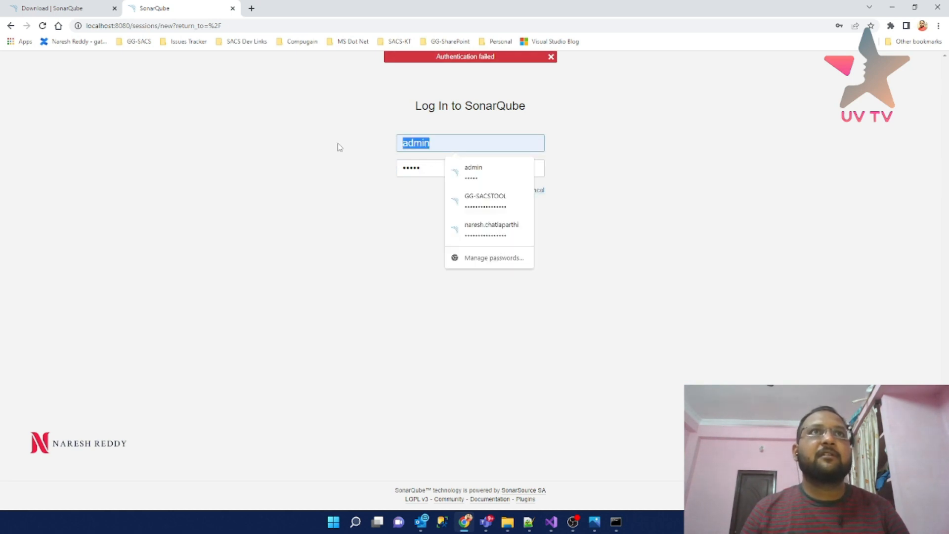
left_click(412, 171)
left_click(507, 191)
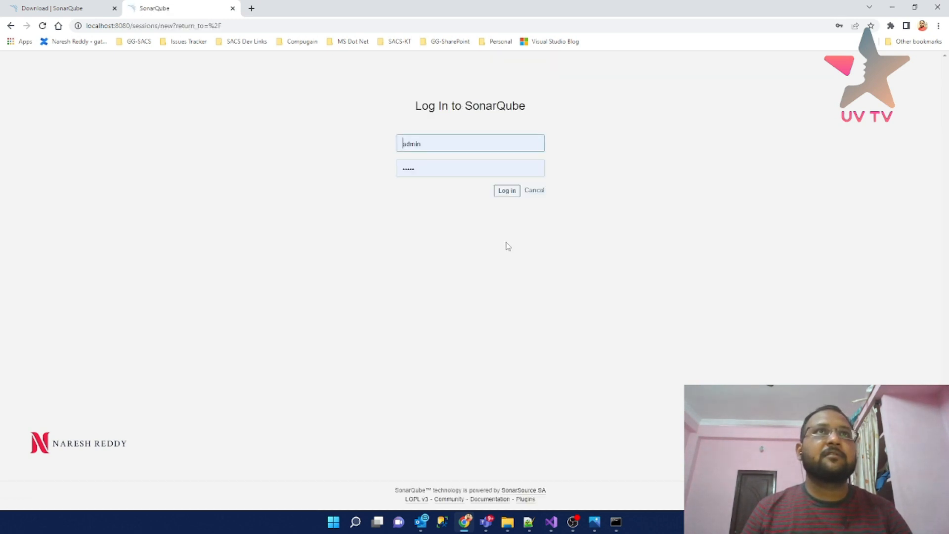
- Retype the default administrator username and password and resubmit the login
left_click(438, 144)
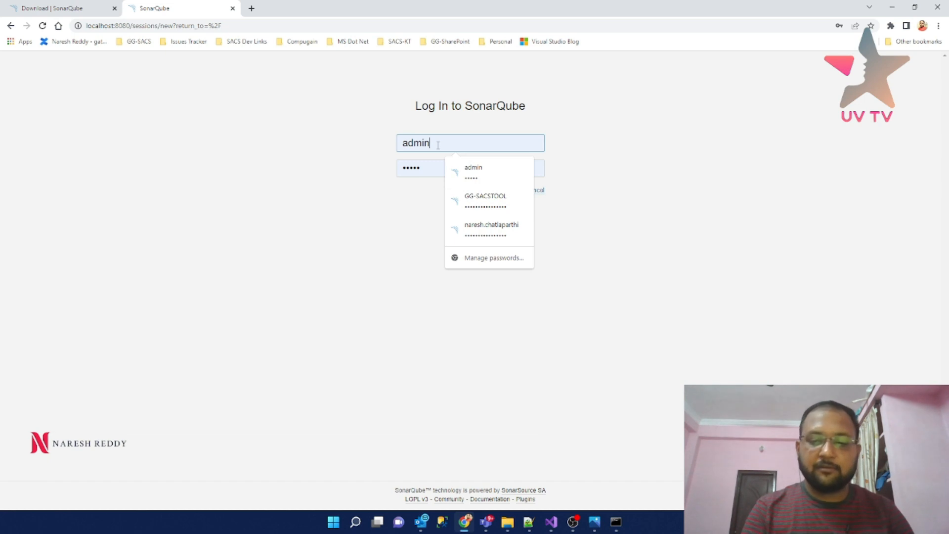
key("BackSpace")
key("BackSpace")
key("BackSpace")
key("BackSpace")
key("BackSpace")
type("Adm")
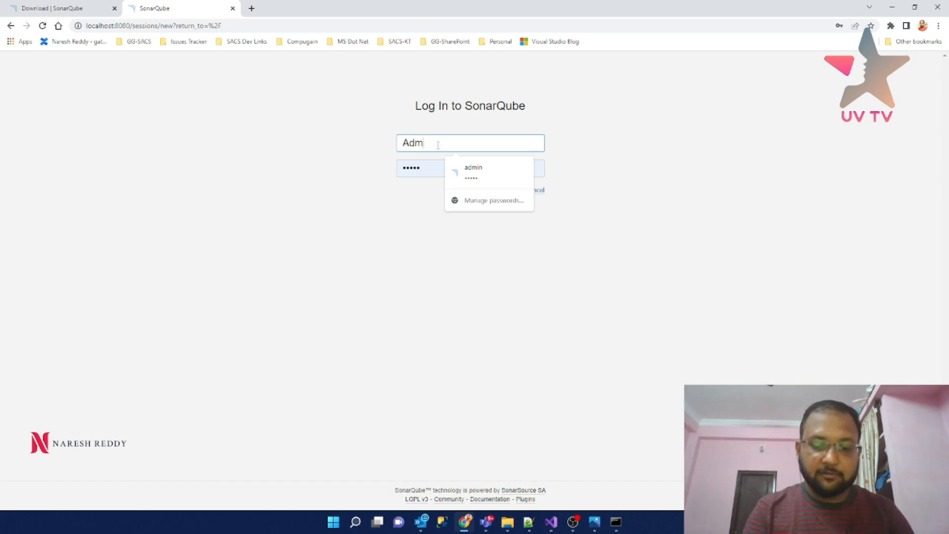
type("in")
key("Tab")
type("admi")
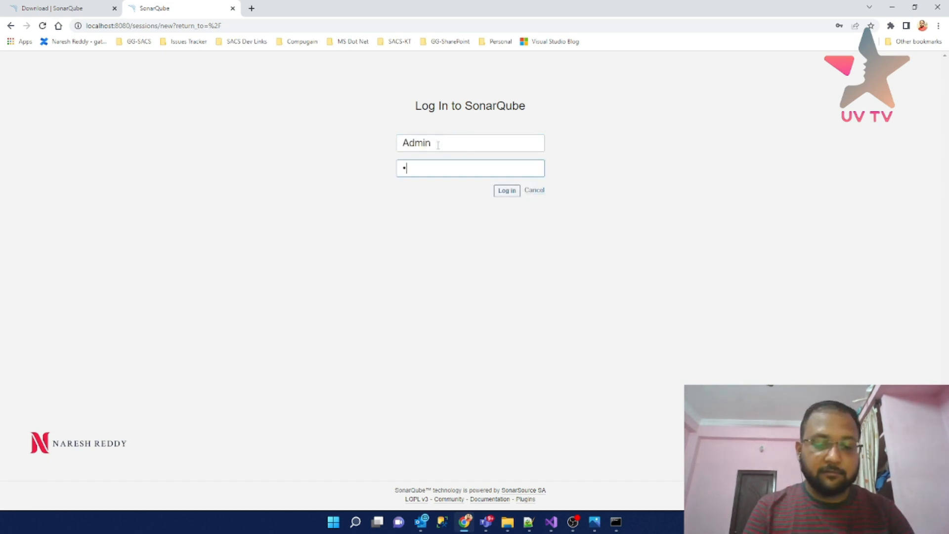
type("n")
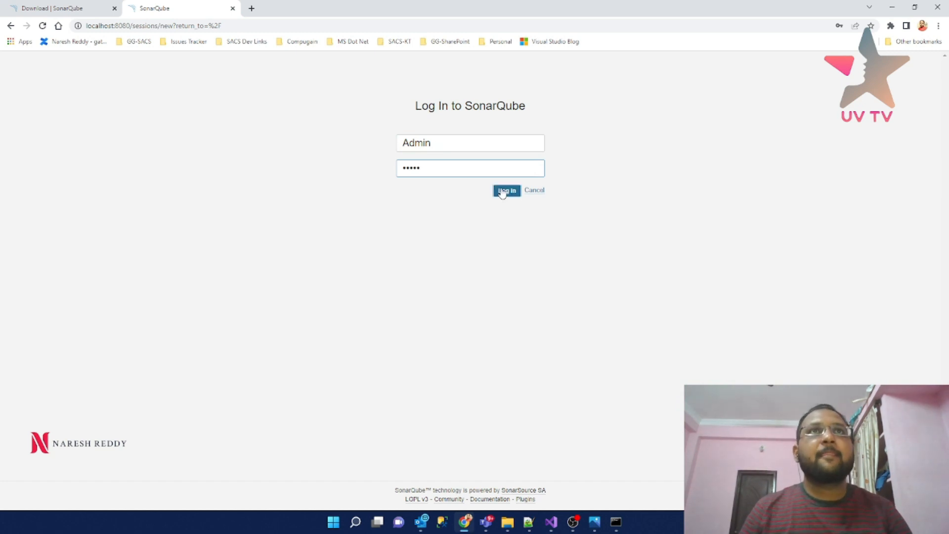
left_click(503, 192)
left_click(431, 165)
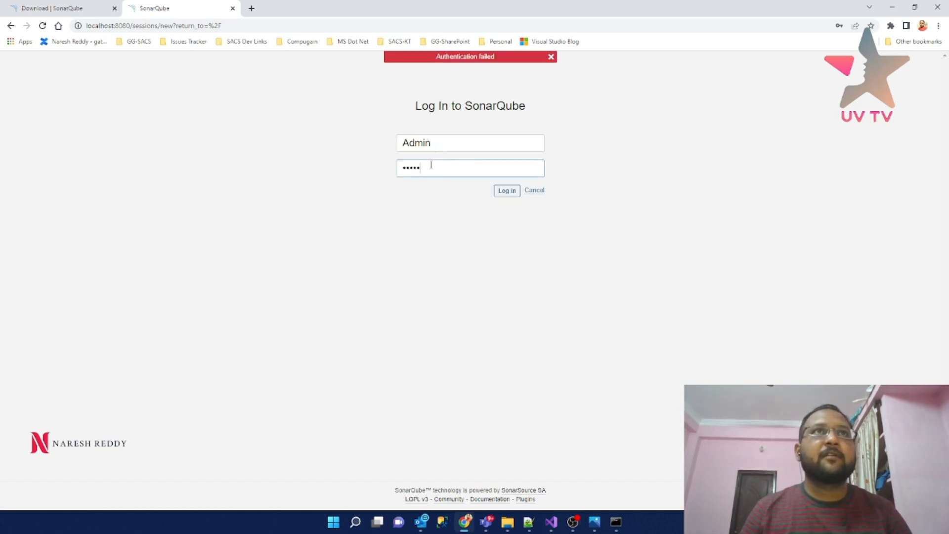
key("BackSpace")
key("BackSpace")
key("BackSpace")
key("BackSpace")
type("admin")
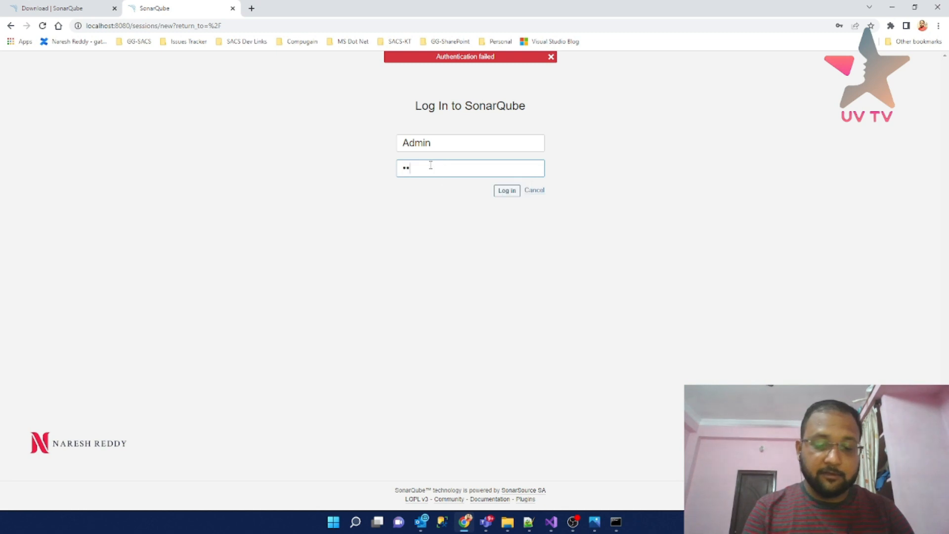
left_click(503, 190)
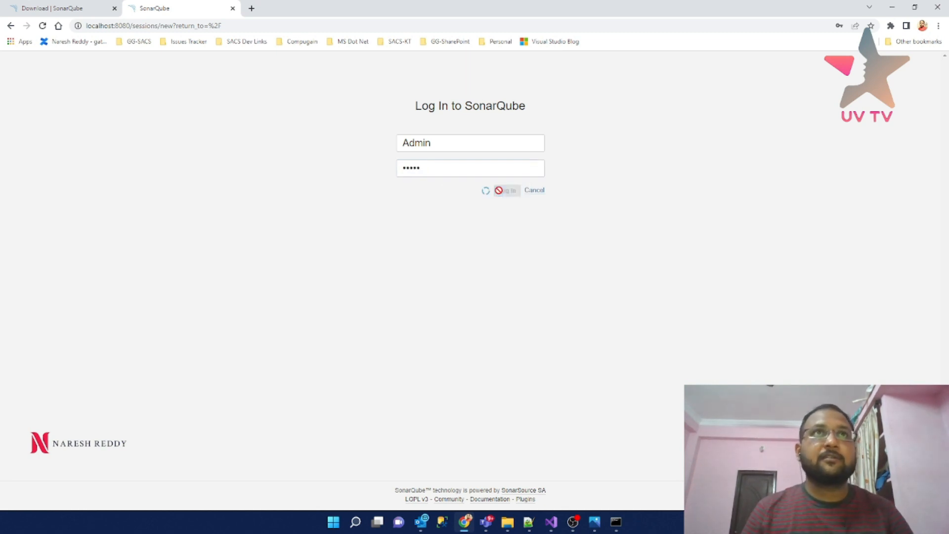
- Correct the mistyped username, re-enter the password and try logging in again
left_click(453, 147)
key("BackSpace")
key("BackSpace")
key("BackSpace")
key("BackSpace")
type("admin")
key("Tab")
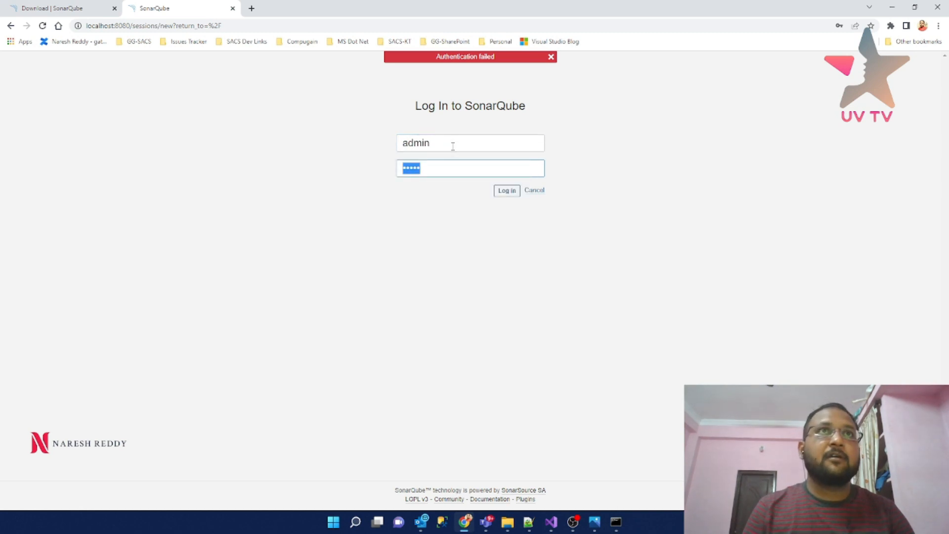
type("admin")
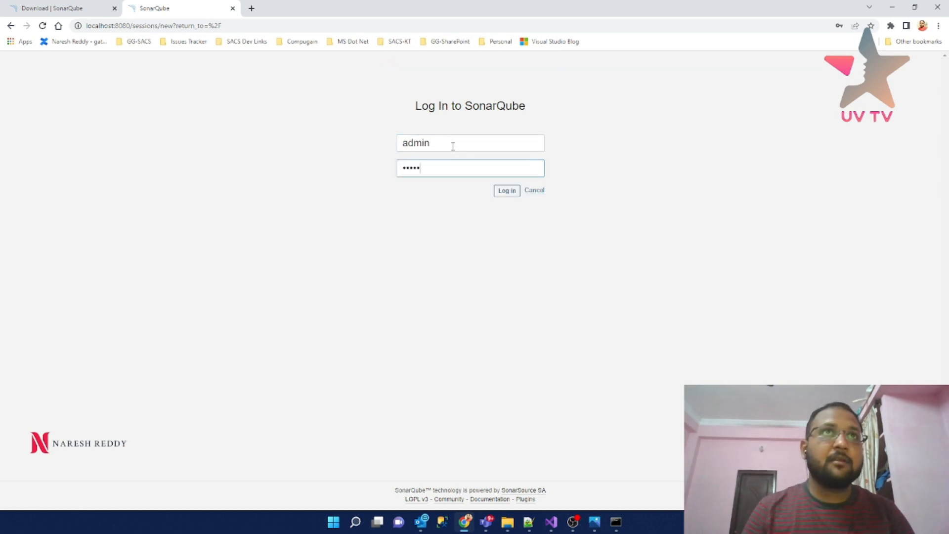
left_click(497, 191)
left_click(439, 166)
key("BackSpace")
key("BackSpace")
key("BackSpace")
key("BackSpace")
key("BackSpace")
type("admin")
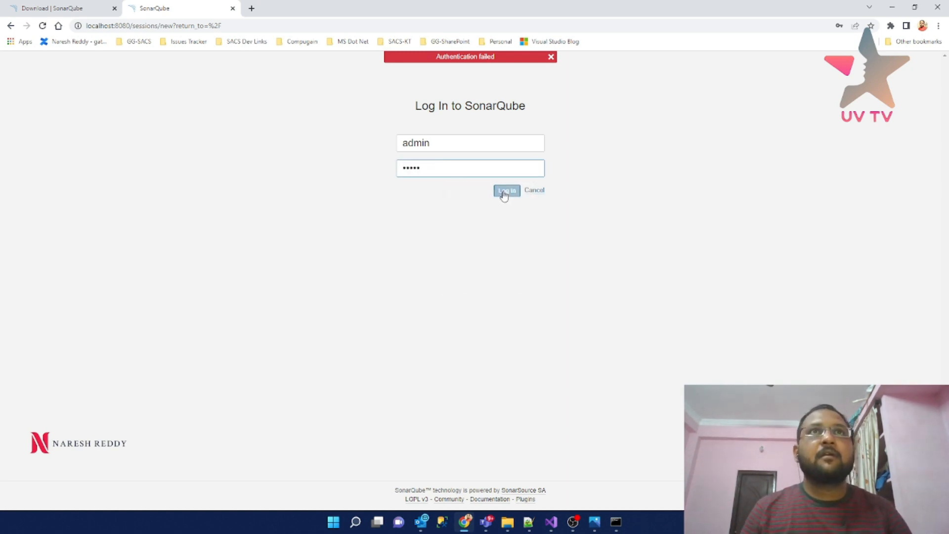
left_click(505, 192)
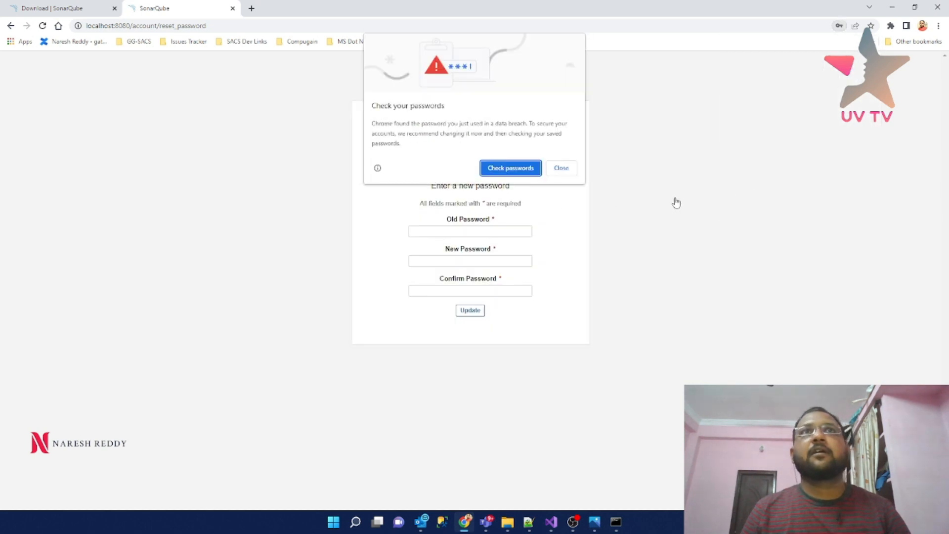
- Dismiss the breach warning, fill the old, new and confirm password fields, and submit
left_click(564, 168)
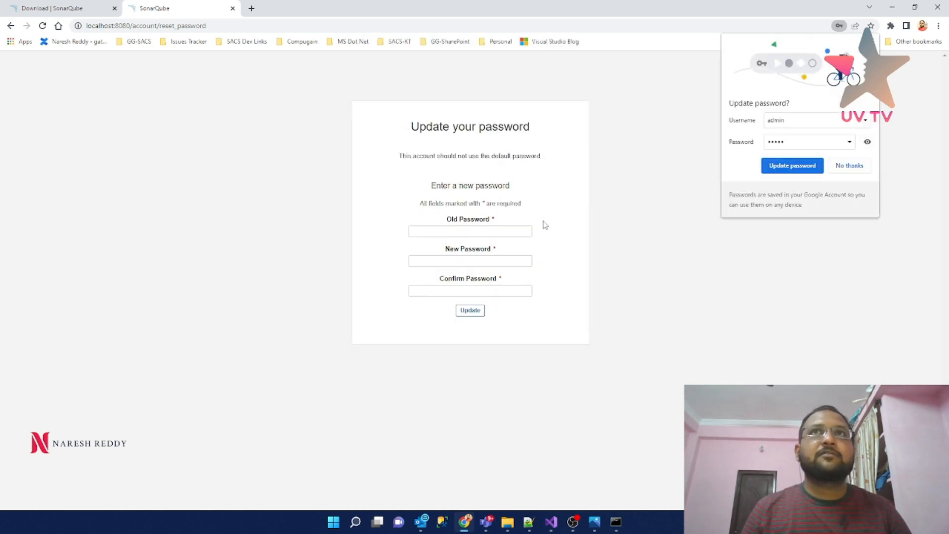
left_click(481, 231)
left_click(467, 258)
left_click(465, 261)
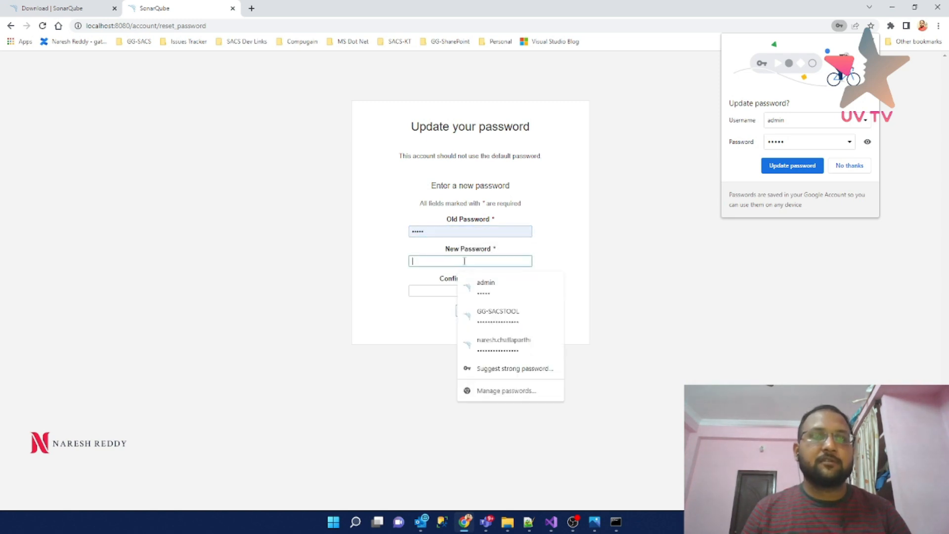
left_click(467, 286)
left_click(460, 291)
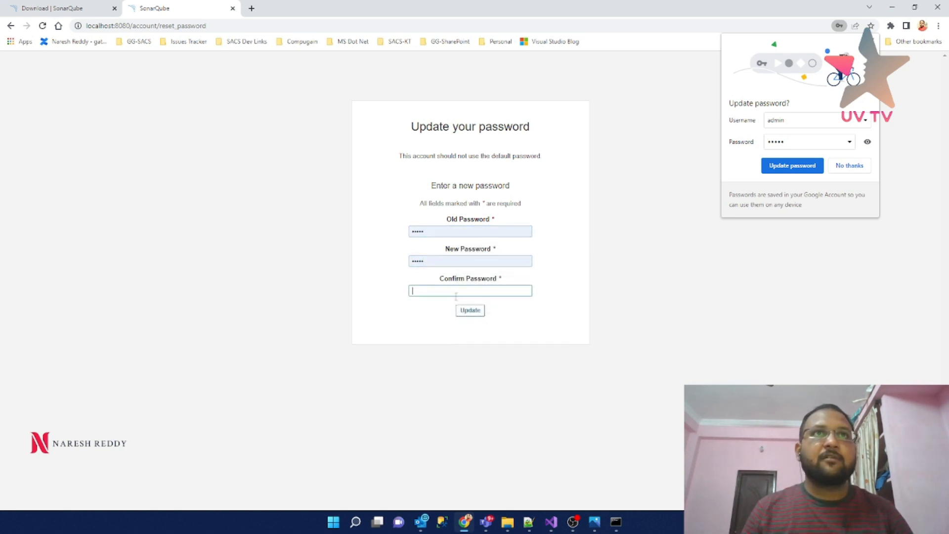
type("admin")
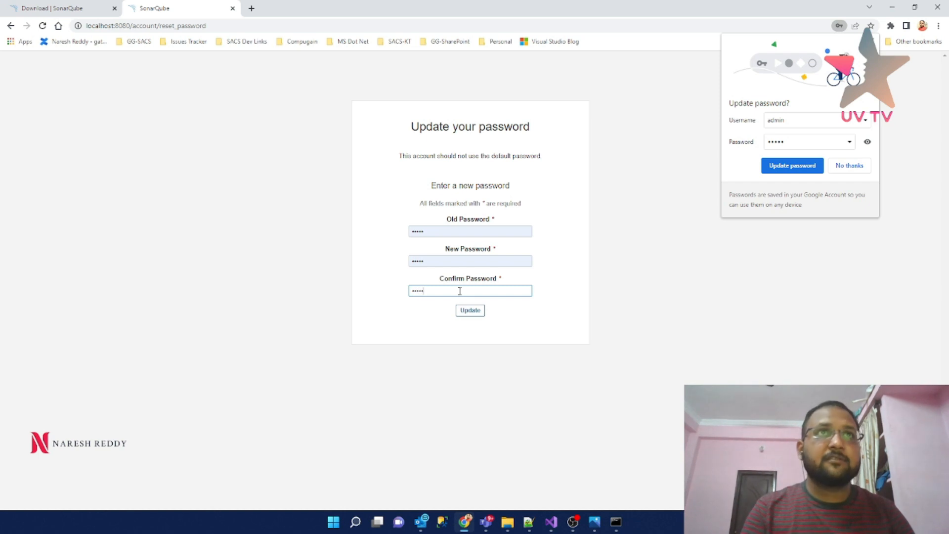
left_click(468, 310)
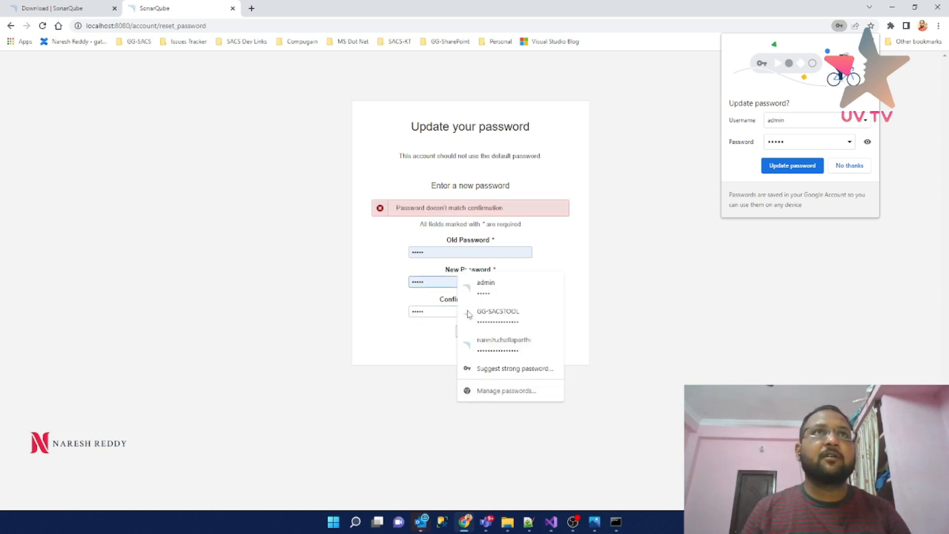
- Re-enter the new password and its confirmation, then submit the change again
left_click(437, 250)
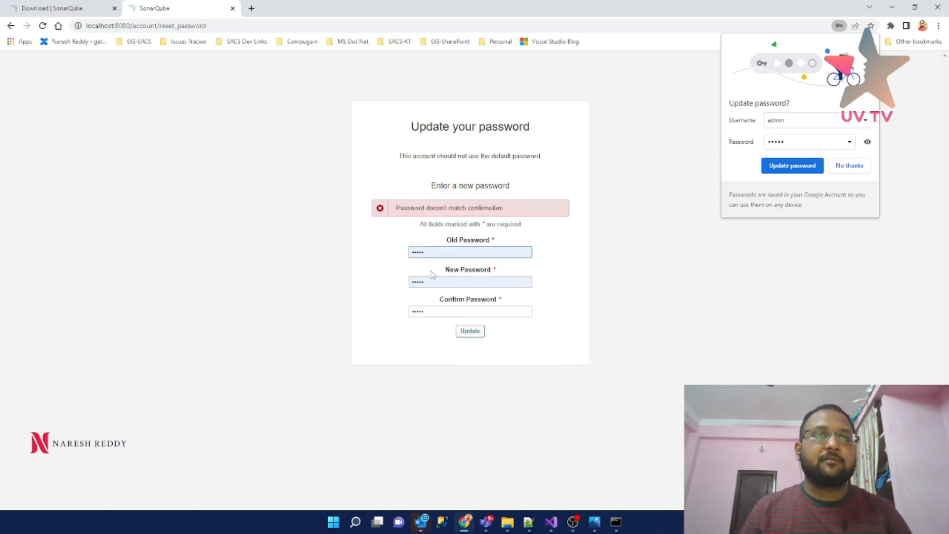
left_click_drag(432, 281, 256, 286)
type("admin")
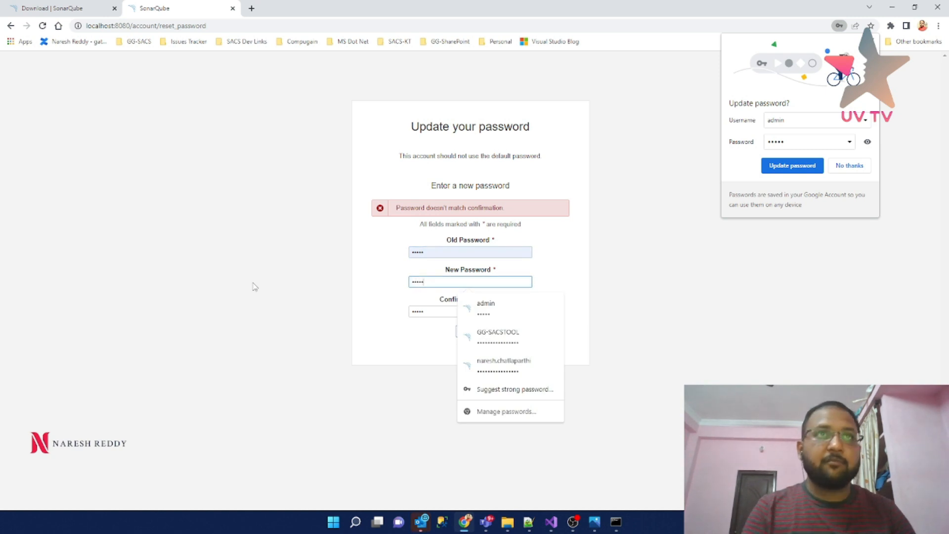
key("Tab")
type("admin")
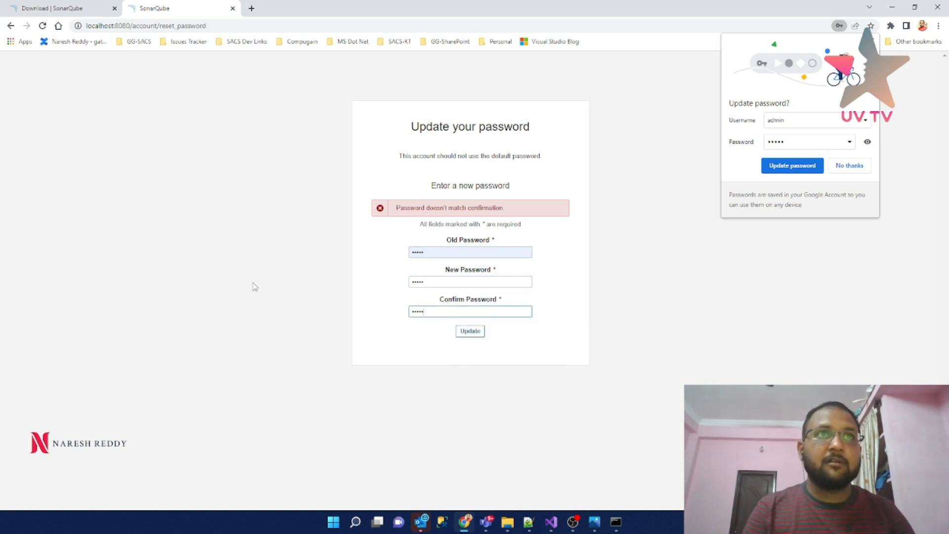
left_click(470, 333)
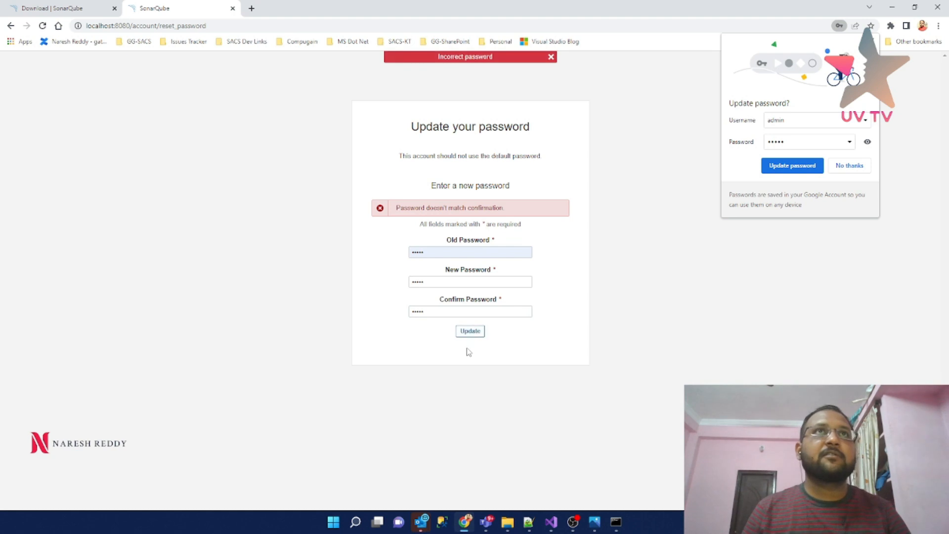
- Correct the old password, retype the new password and confirmation, and resubmit the update
left_click(458, 250)
key("BackSpace")
key("BackSpace")
key("BackSpace")
key("BackSpace")
type("a")
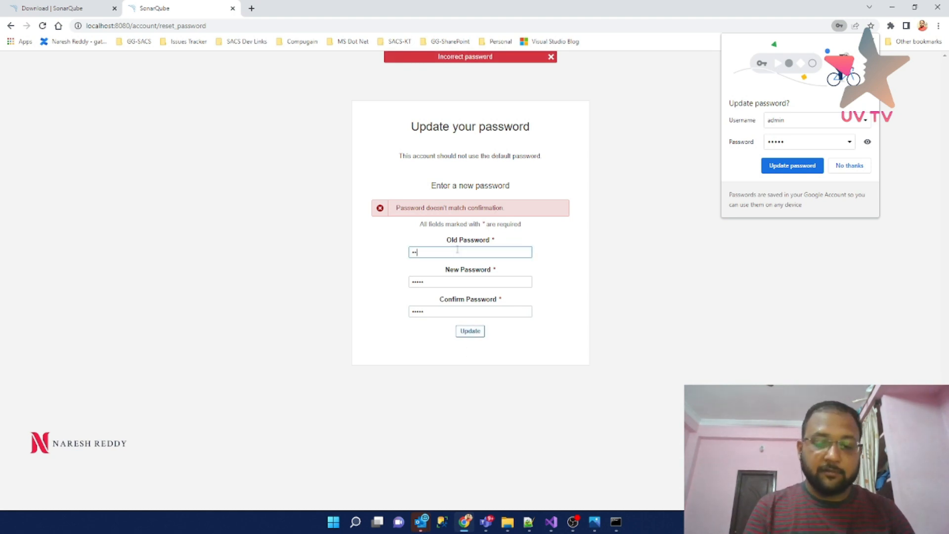
type("admi")
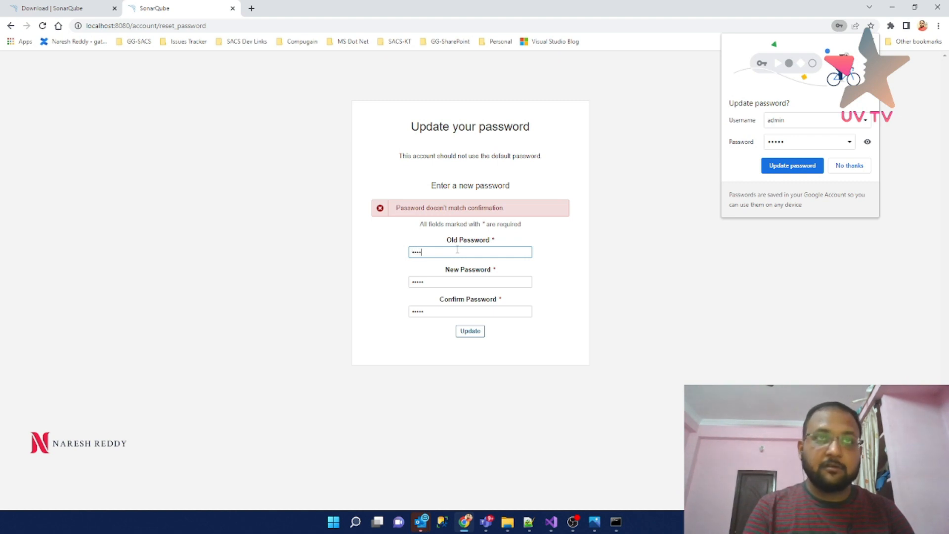
type("n")
key("Tab")
type("admi")
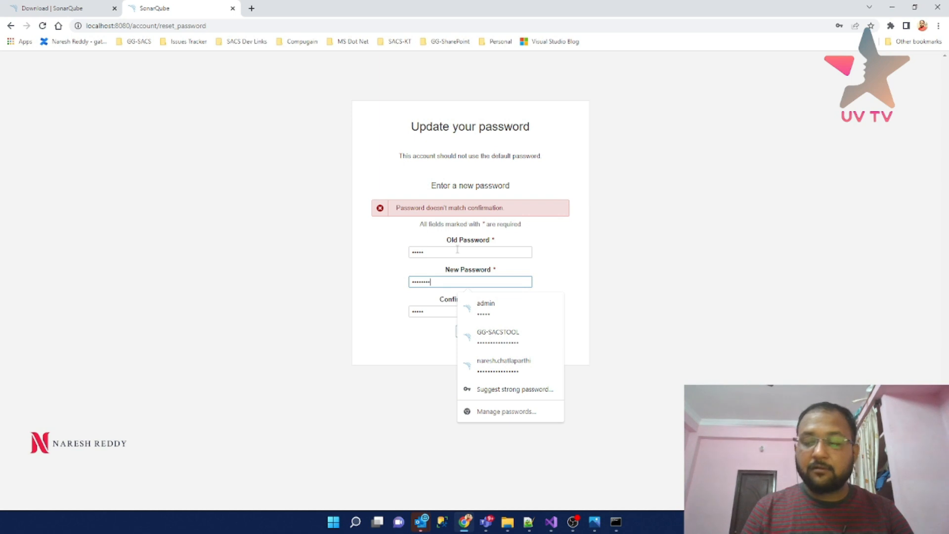
key("Tab")
type("••")
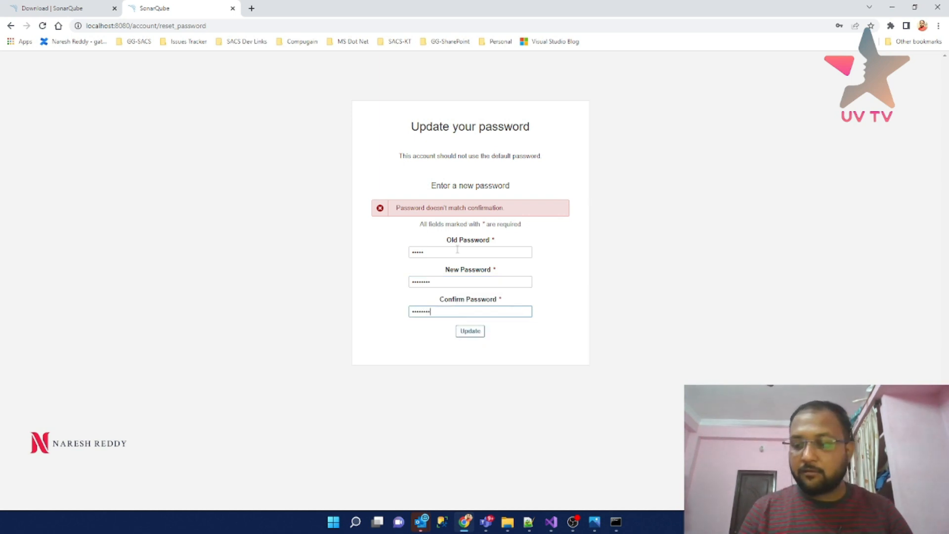
left_click(471, 332)
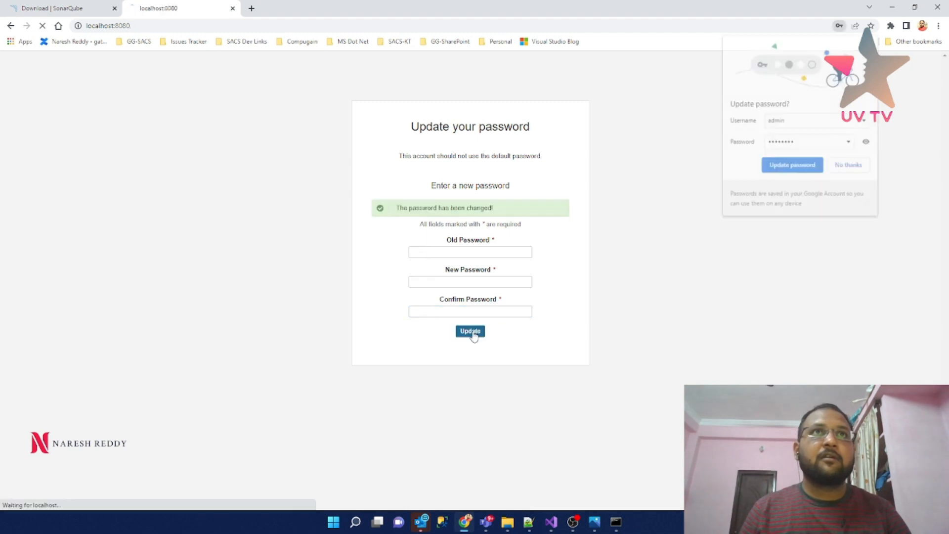
- Save the password in Chrome and set up a manual project named Sonar_TestProject
left_click(799, 169)
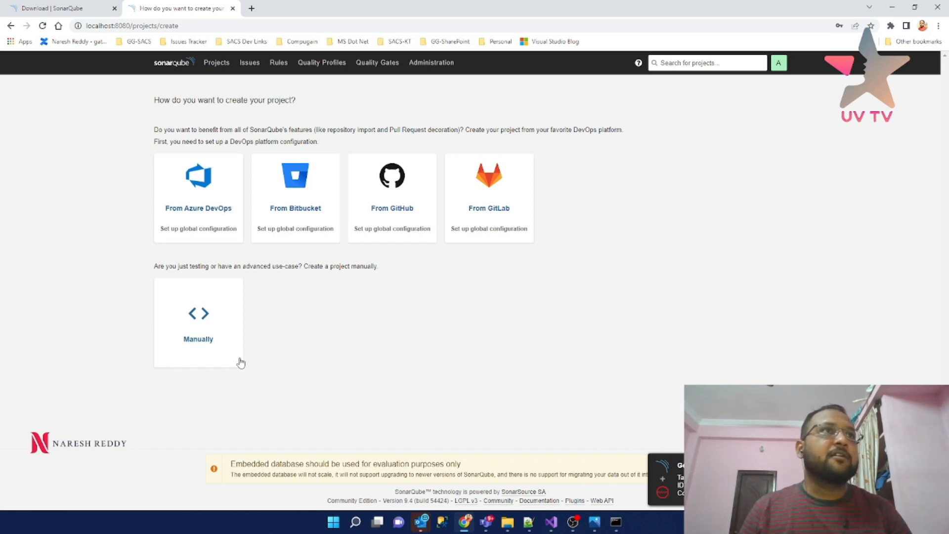
left_click(214, 324)
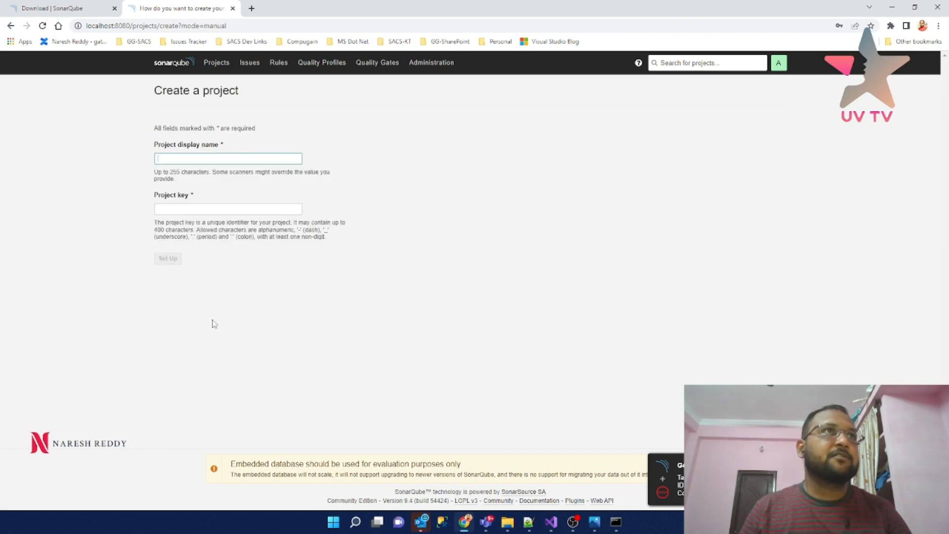
type("Sonar_Analy")
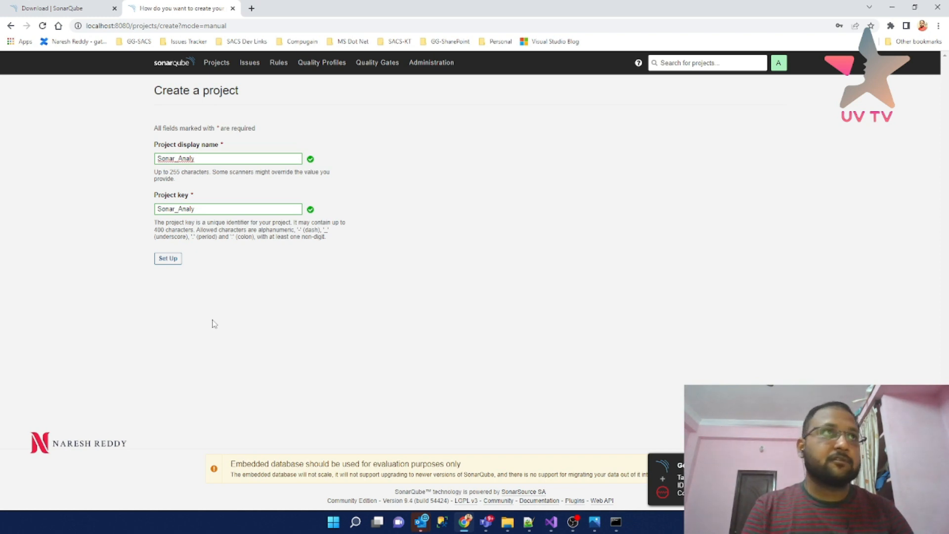
key("BackSpace")
key("BackSpace")
key("BackSpace")
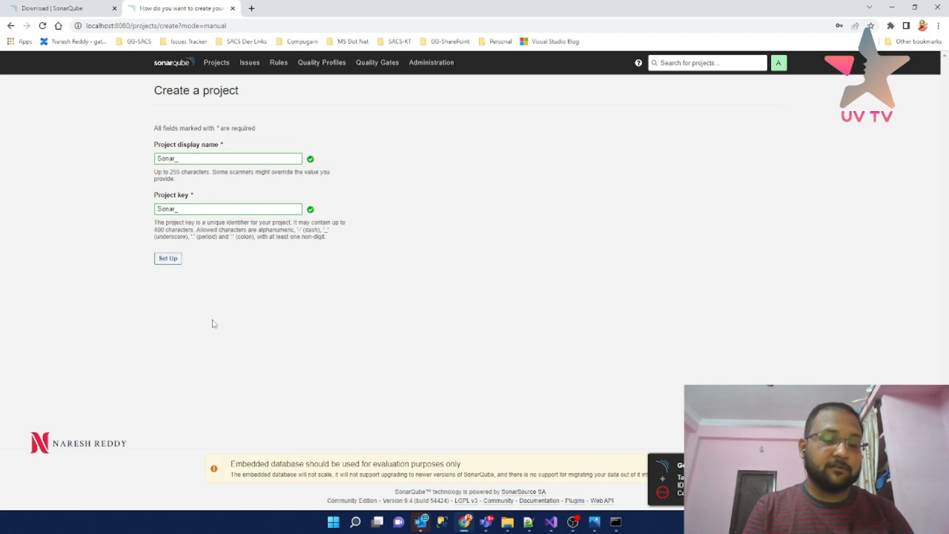
type("TestProject")
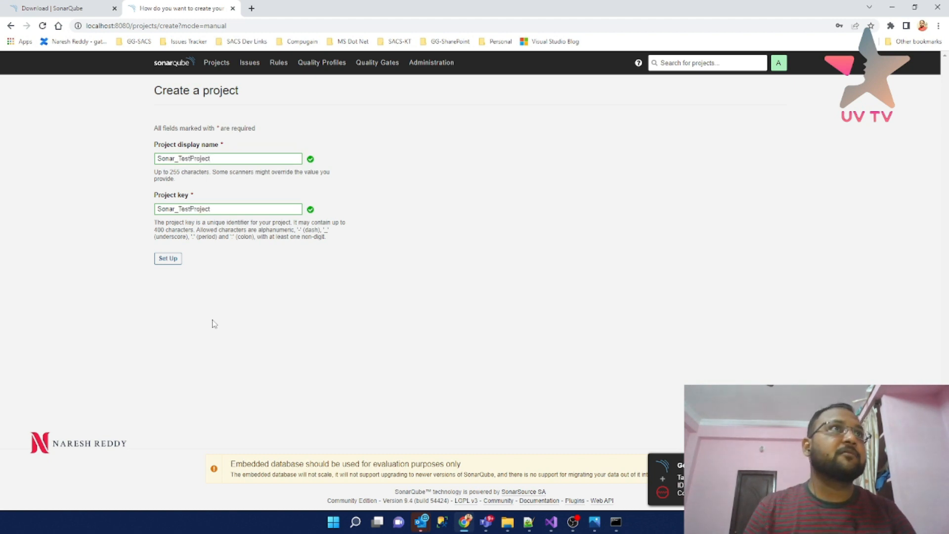
left_click(167, 258)
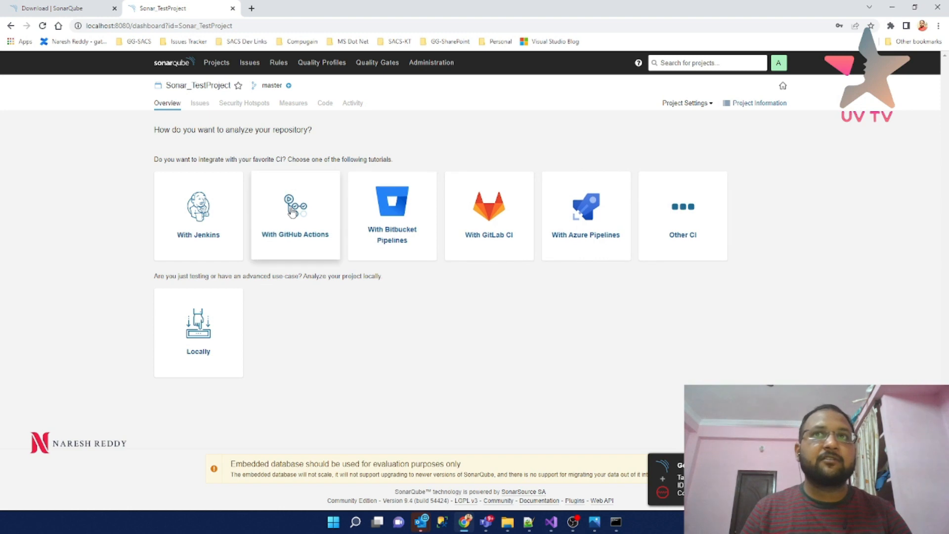
- Choose local analysis and generate a token named Sonar_Analysis
left_click(208, 339)
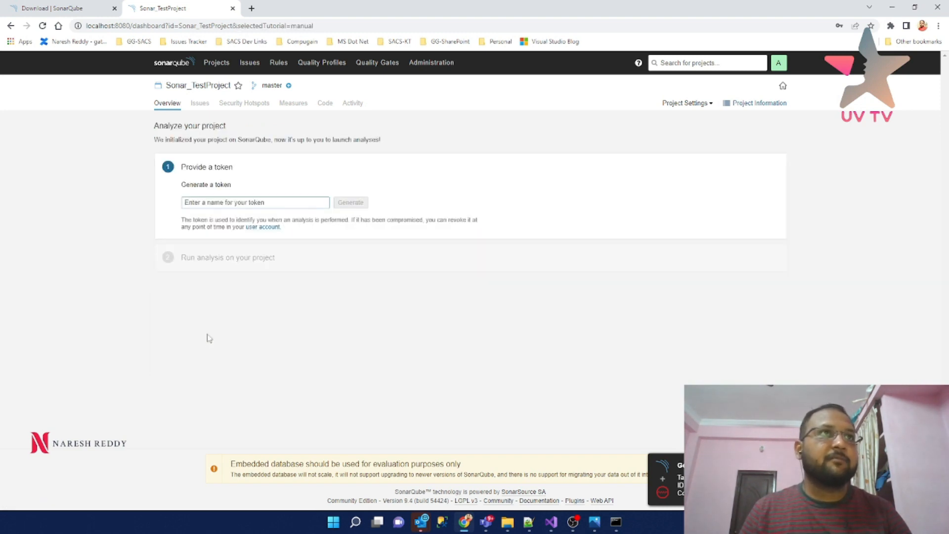
left_click(226, 204)
type("Sonar_")
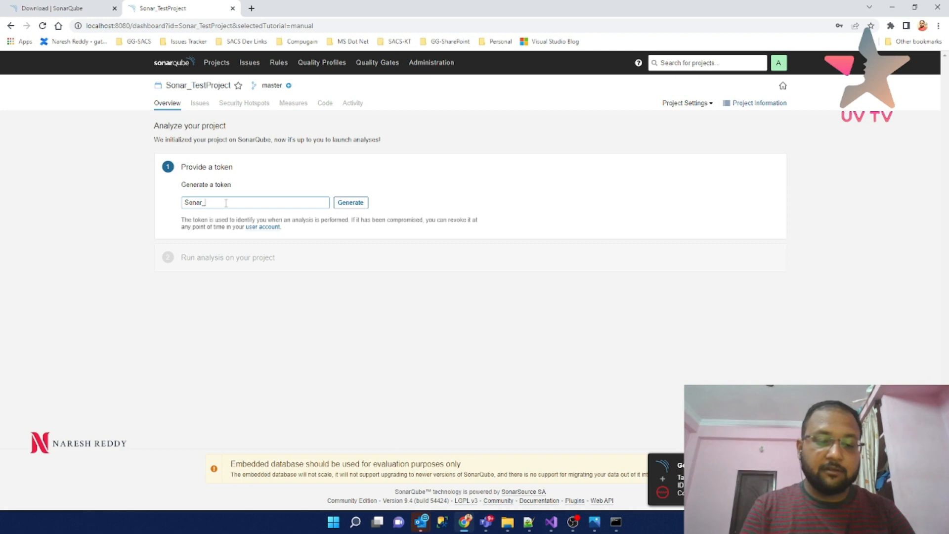
type("Analysis")
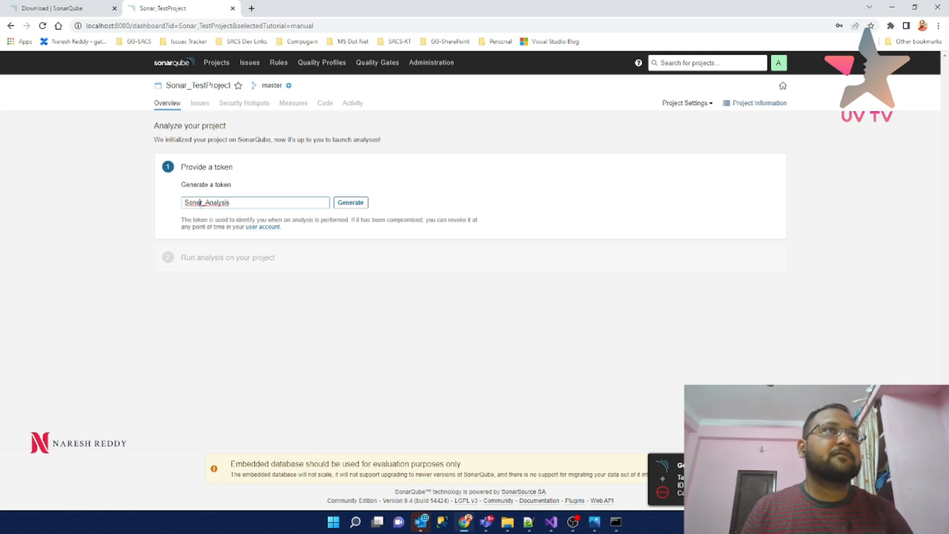
left_click(359, 206)
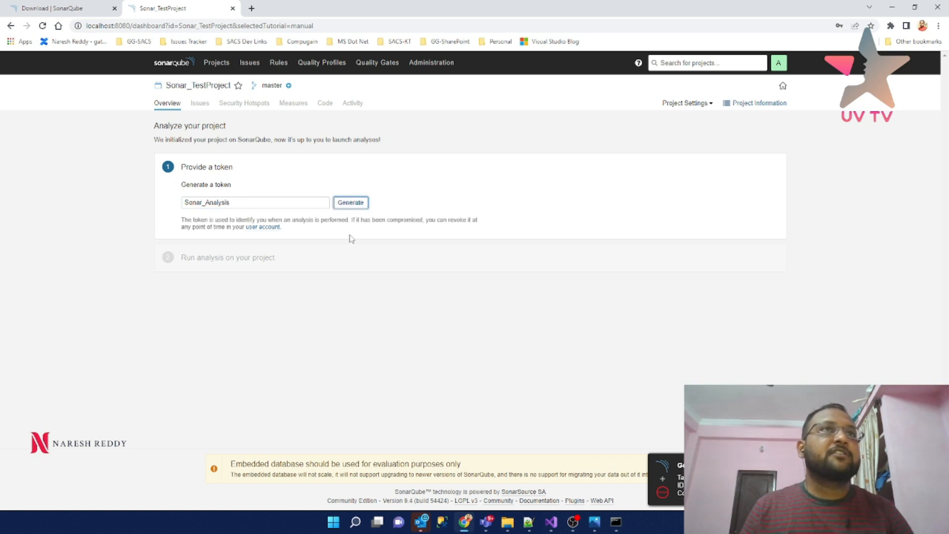
left_click(354, 206)
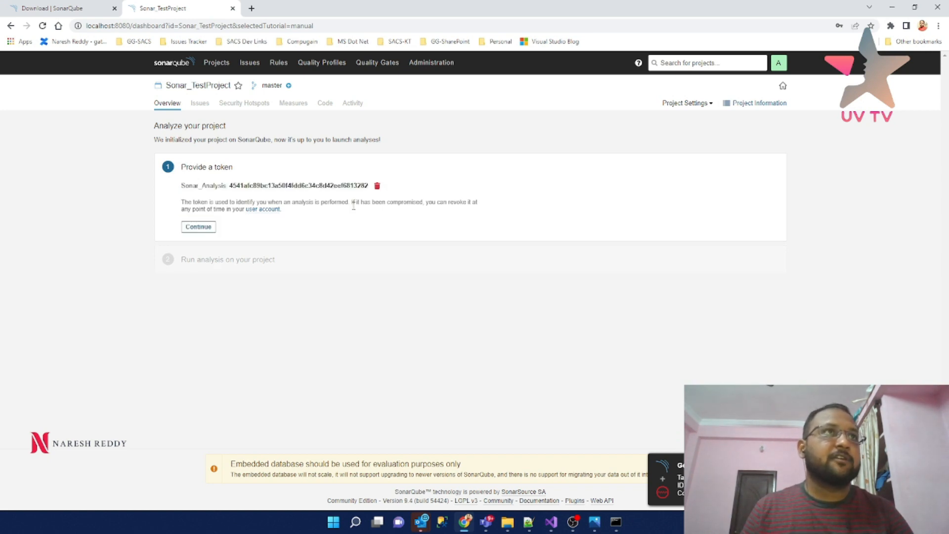
- Save the generated token in a new Notepad++ document and continue to the build question
double_click(235, 186)
key("ctrl+c")
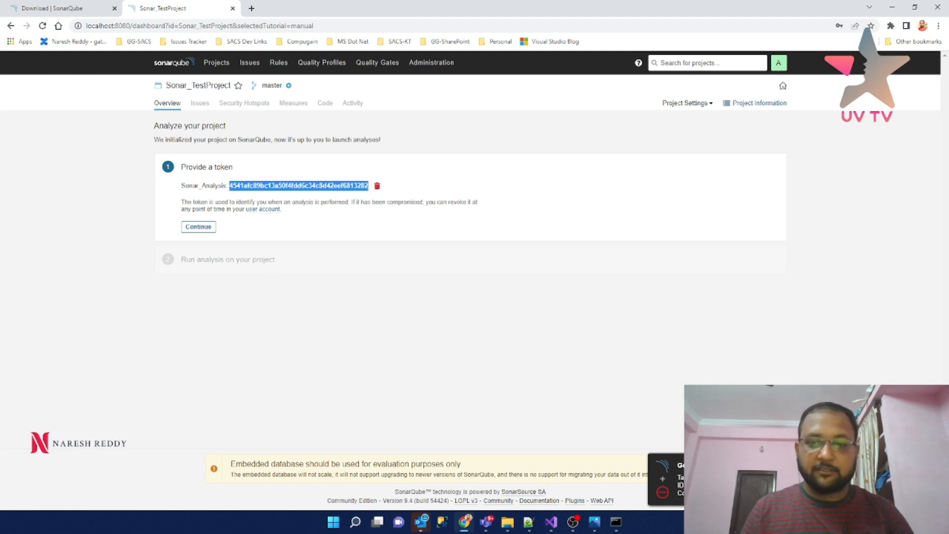
left_click(529, 522)
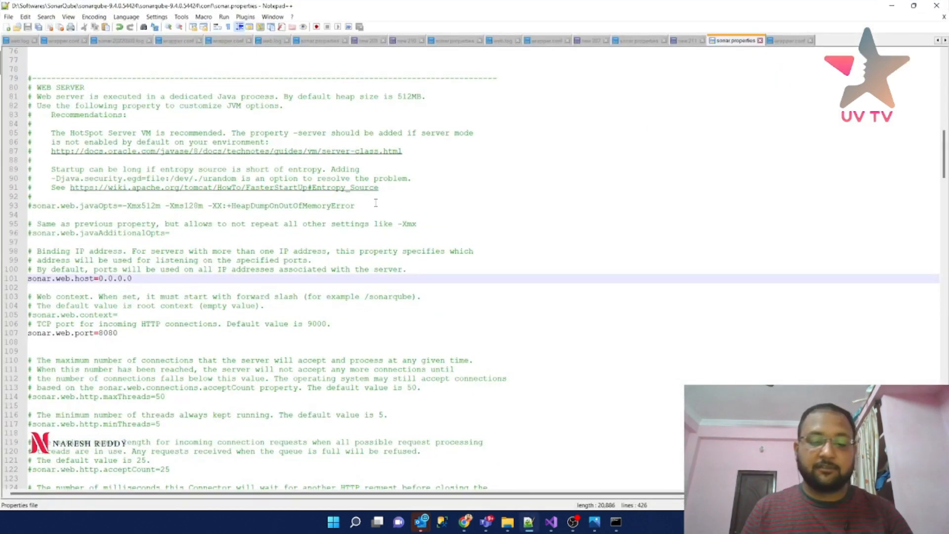
key("ctrl+n")
key("ctrl+v")
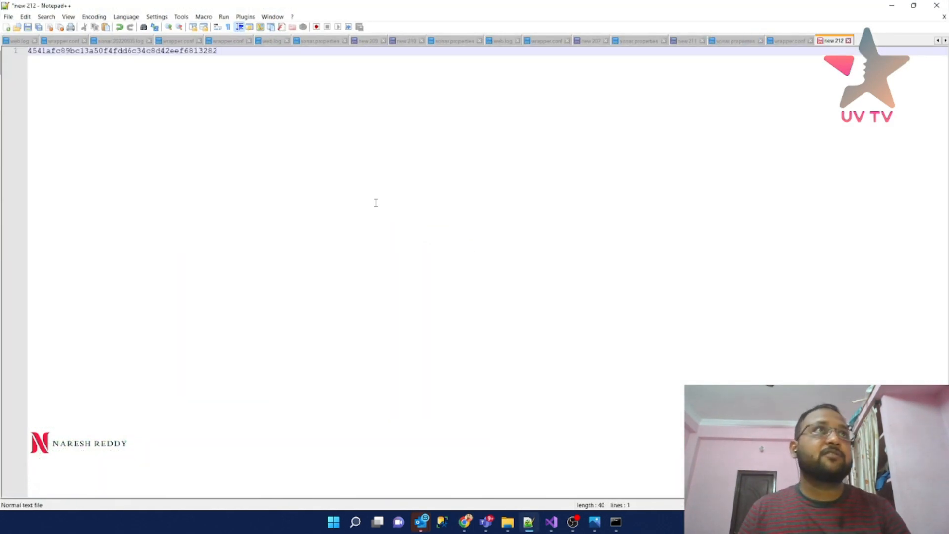
left_click(892, 6)
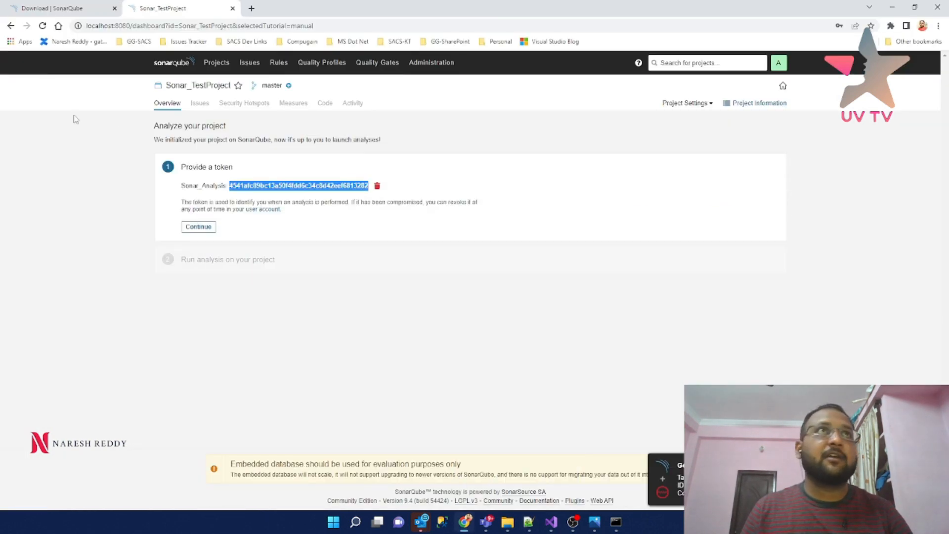
left_click(208, 231)
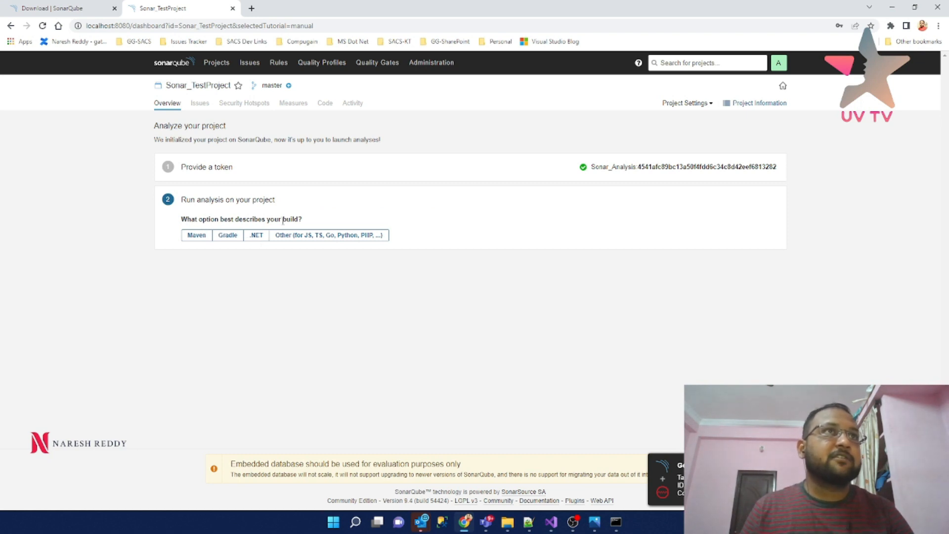
- Pick .NET with .NET Framework and select the SonarScanner.MSBuild.exe begin command
left_click(256, 237)
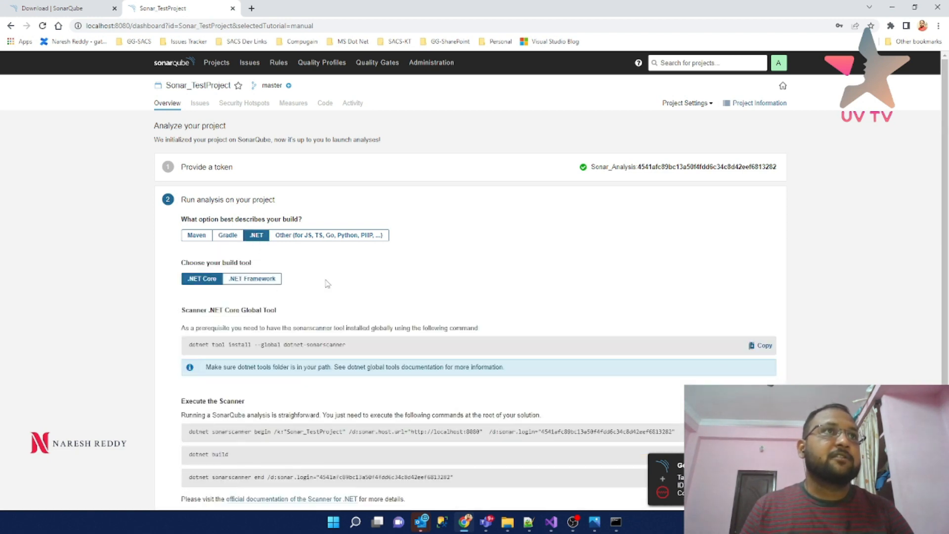
scroll(253, 240, "down", 1)
left_click(252, 230)
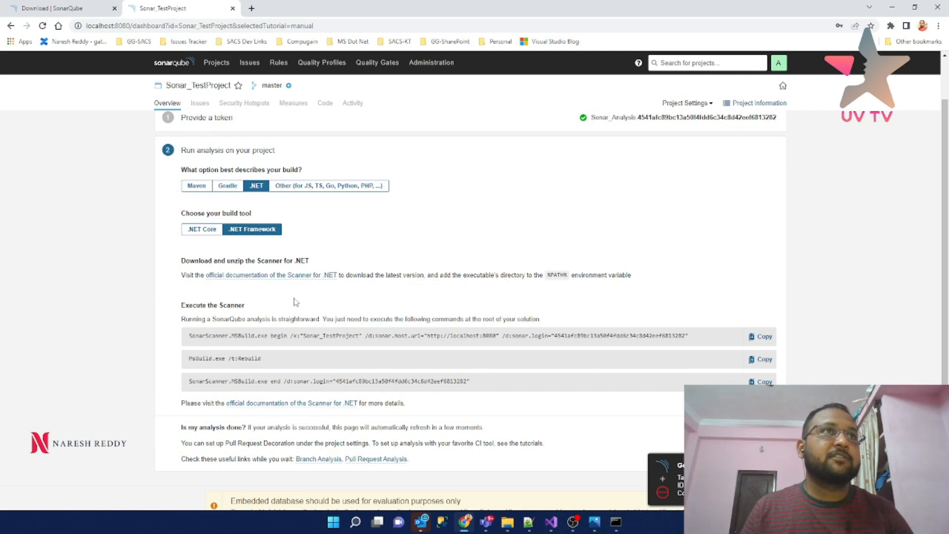
scroll(270, 303, "down", 1)
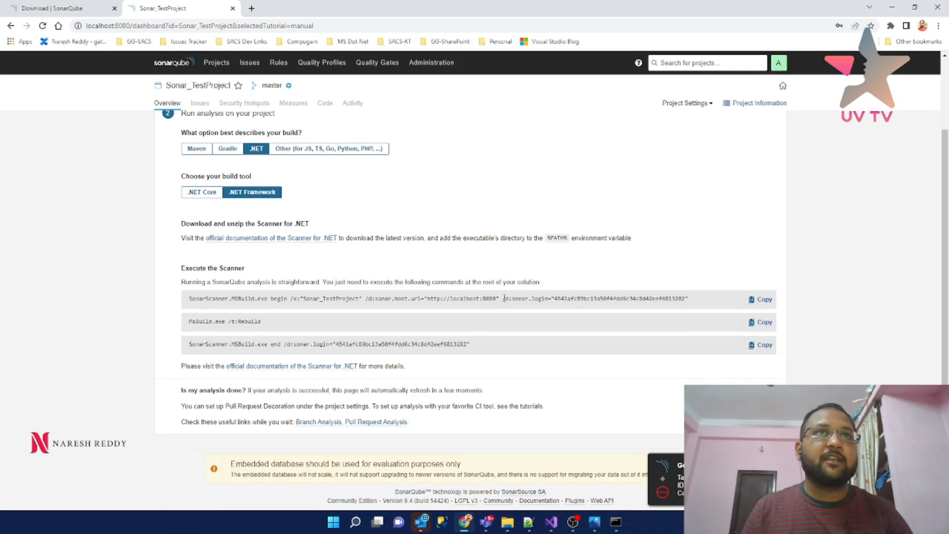
left_click_drag(188, 298, 716, 298)
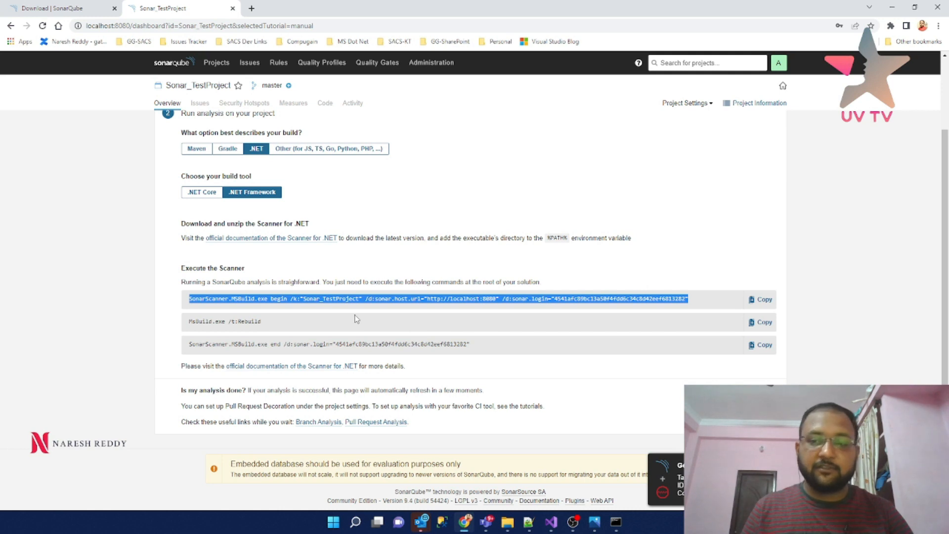
- In the SonarScanner commands file, add blank lines above the begin, MSBuild and end commands
left_click(529, 522)
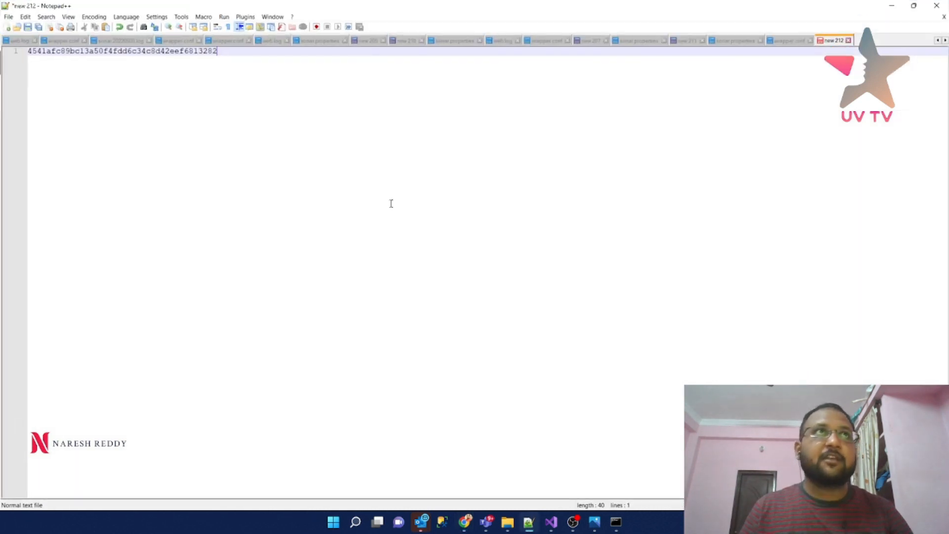
left_click(682, 41)
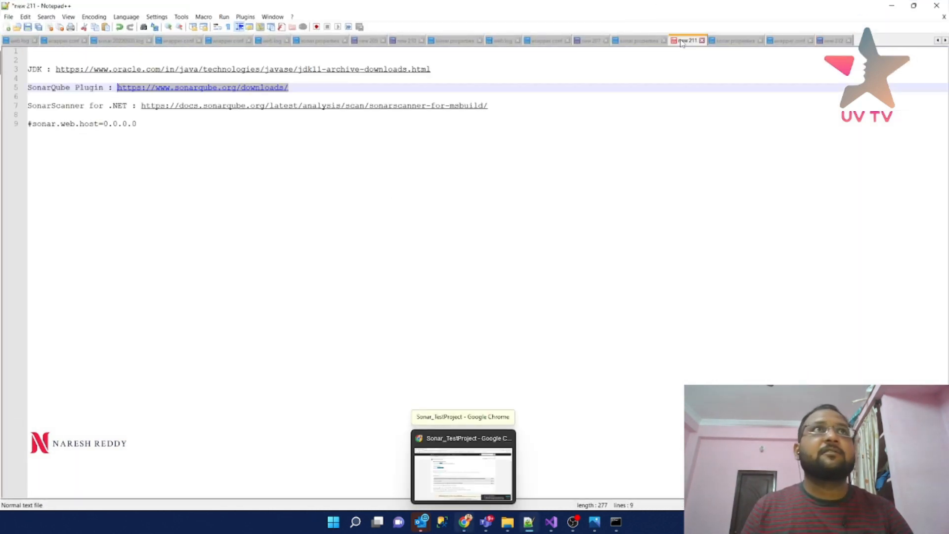
left_click(587, 41)
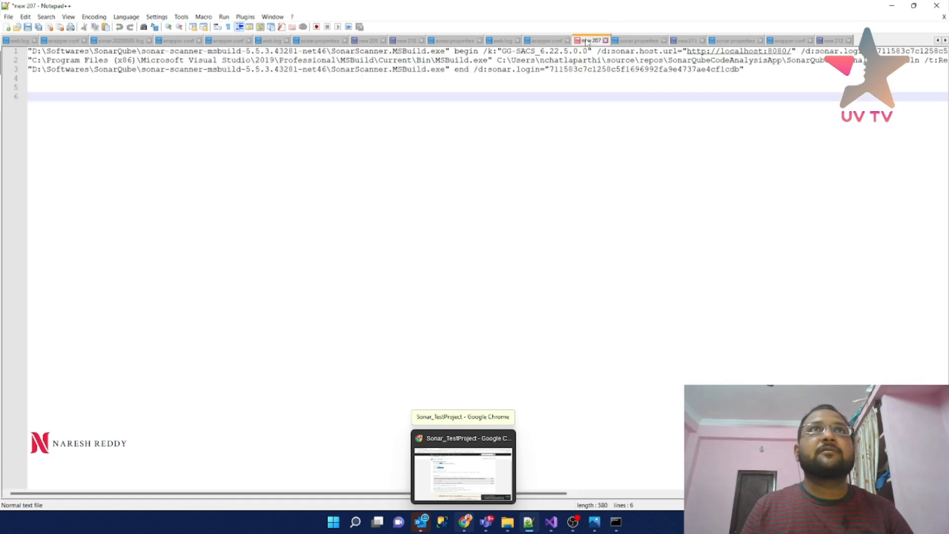
left_click(28, 51)
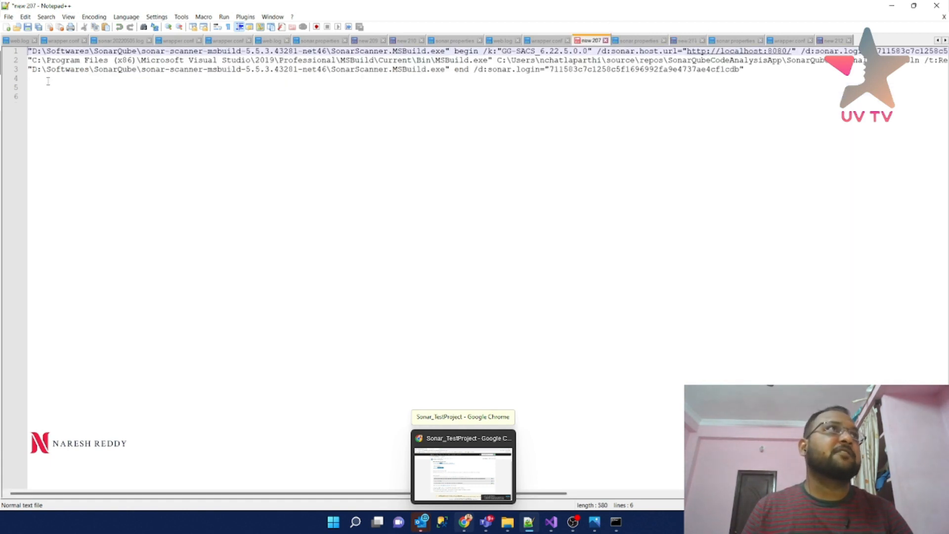
key("Return")
key("Return")
key("Return")
key("Return")
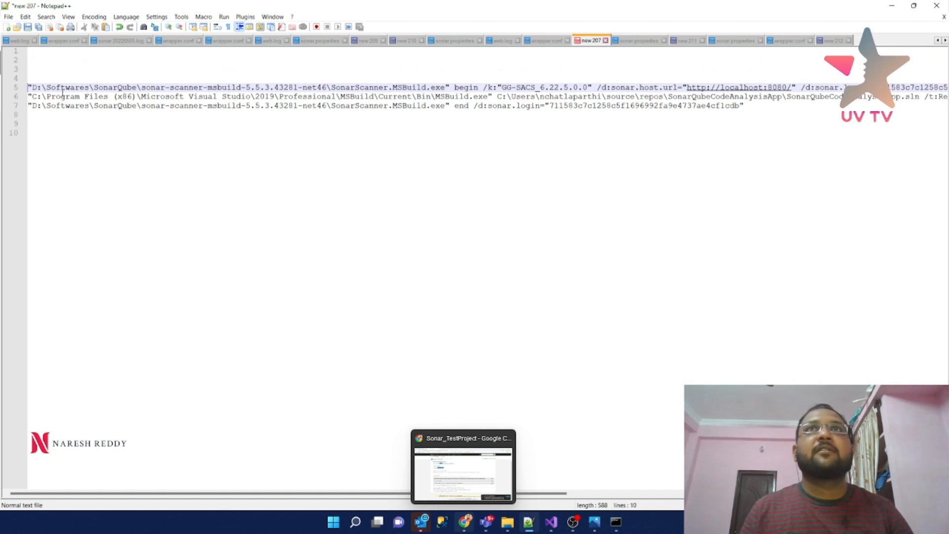
left_click(28, 97)
key("Return")
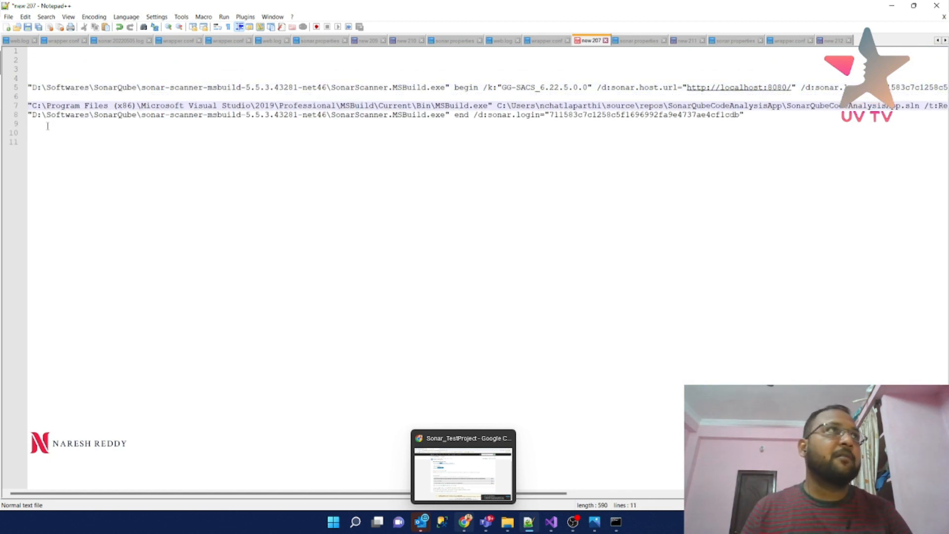
left_click(28, 114)
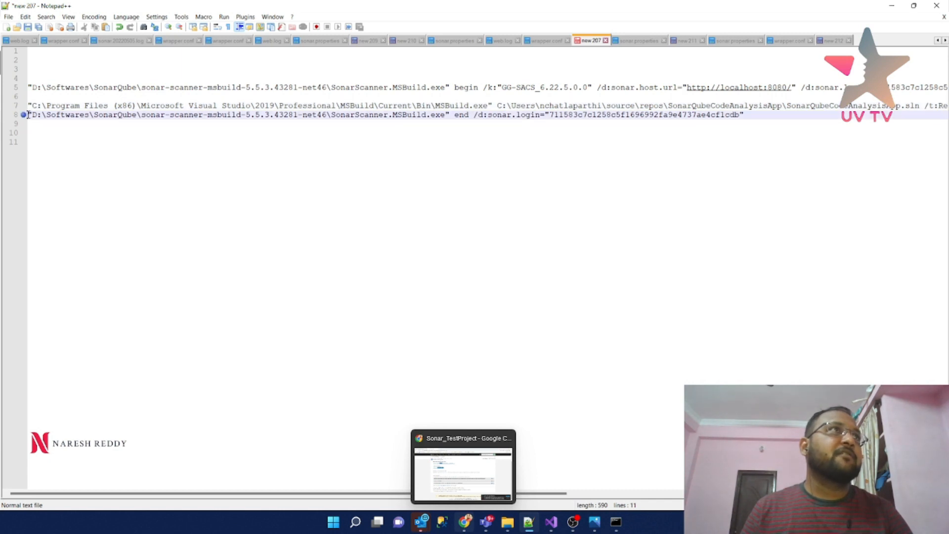
key("Return")
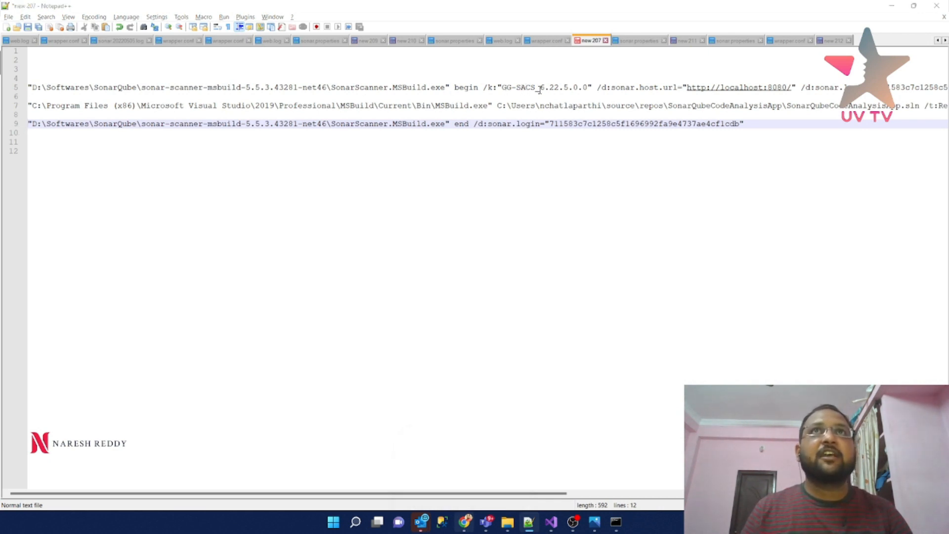
- Replace the old project key GG-SACS_6.22.5.0.0 with Sonar_TestProject copied from SonarQube
key("alt+Tab")
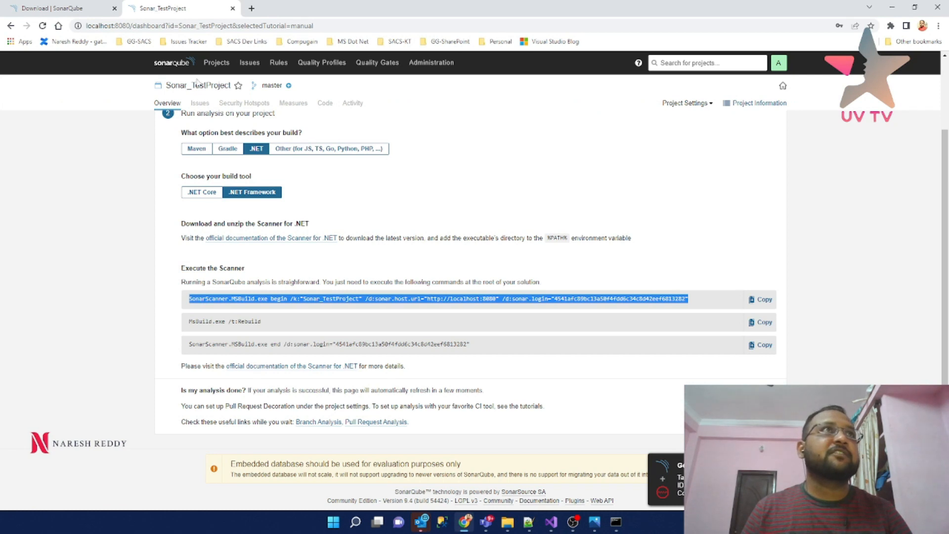
left_click(210, 64)
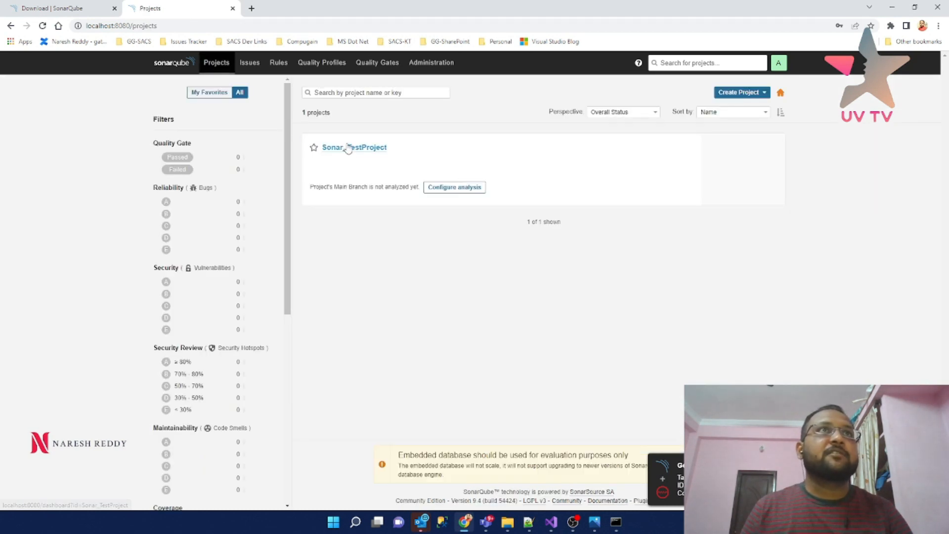
key("alt+Tab")
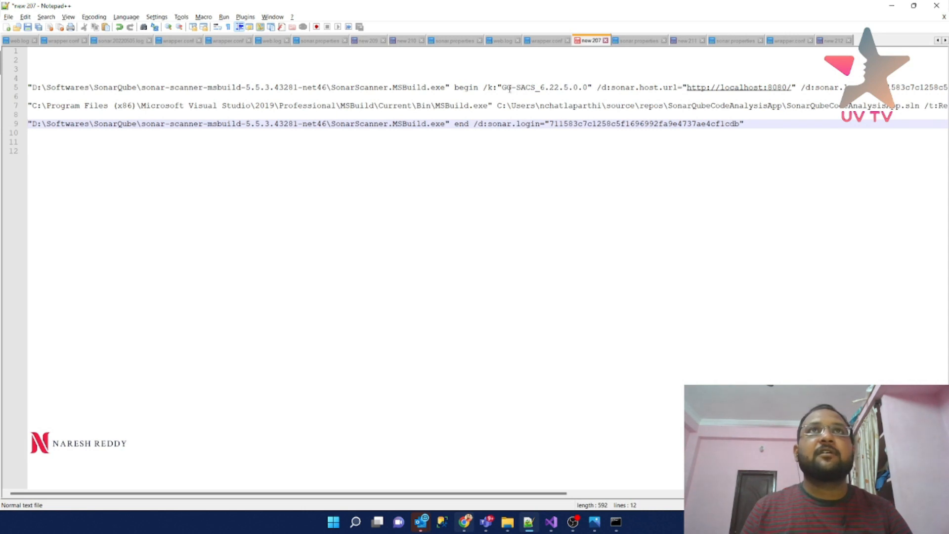
key("alt+Tab")
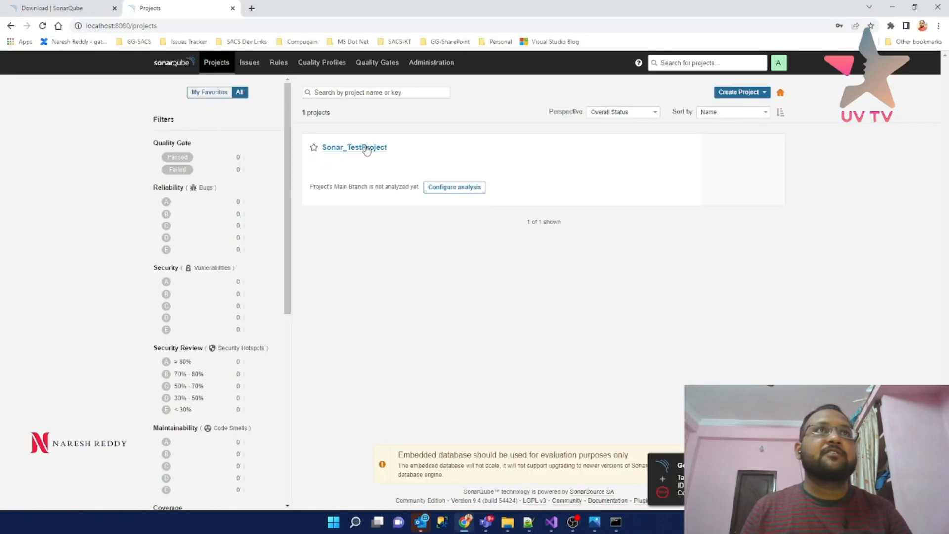
left_click(358, 148)
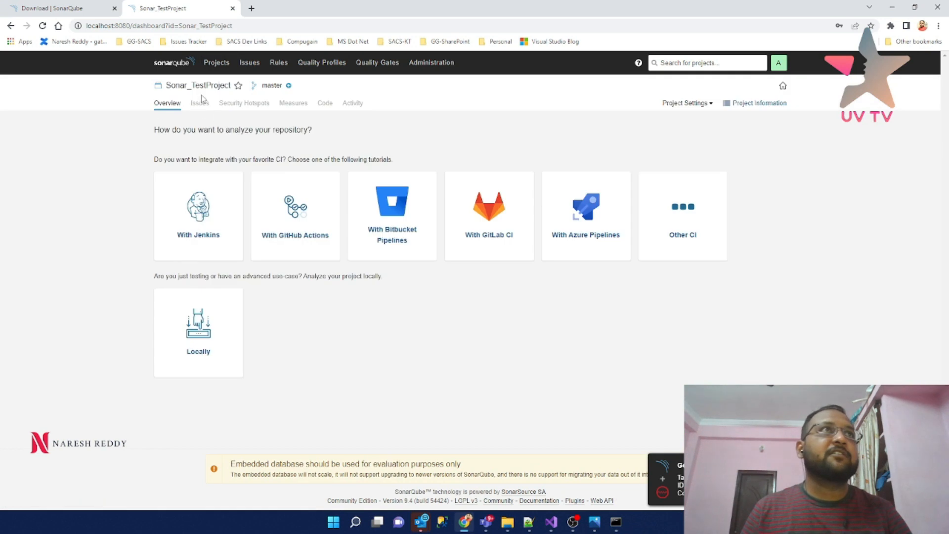
double_click(204, 86)
key("ctrl+c")
key("alt+Tab")
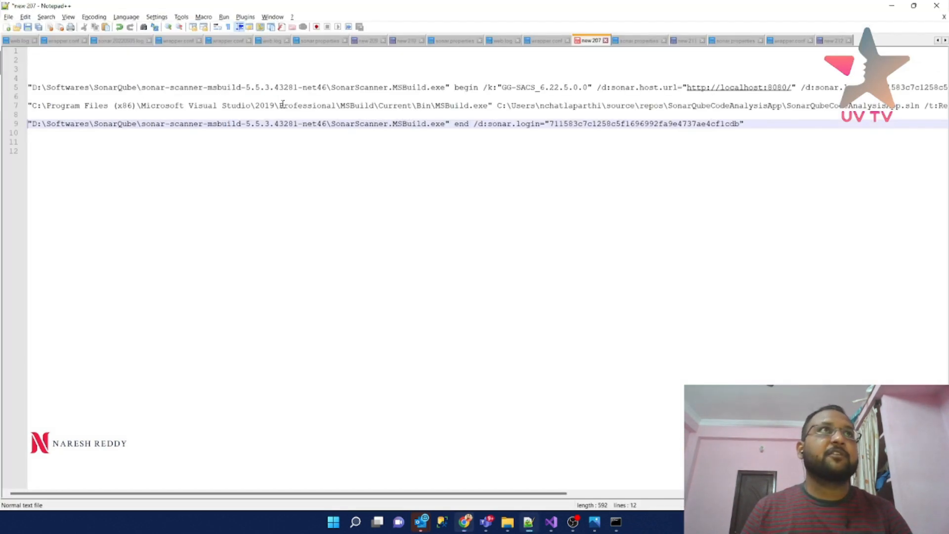
left_click_drag(500, 87, 586, 92)
key("ctrl+v")
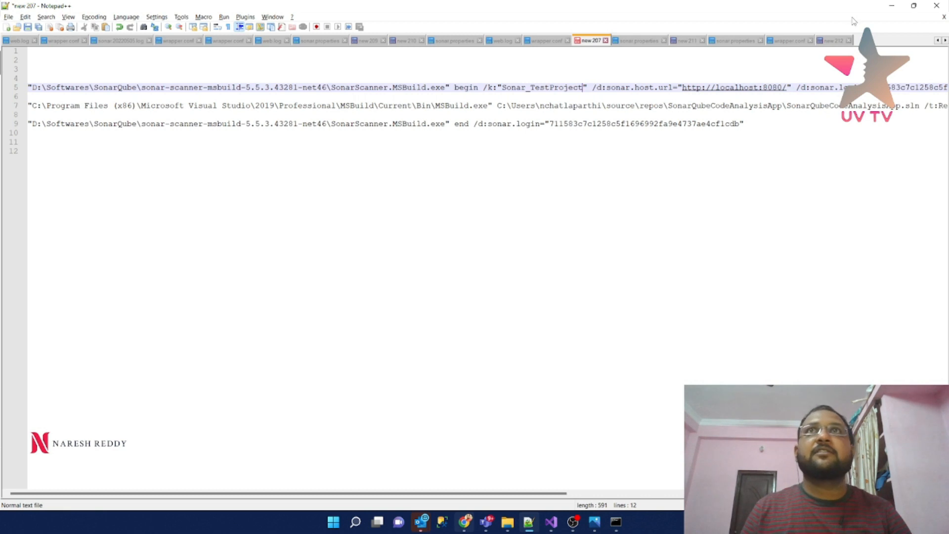
- Swap the old login token for the new token in both begin and end commands
left_click(835, 41)
double_click(223, 53)
key("ctrl+c")
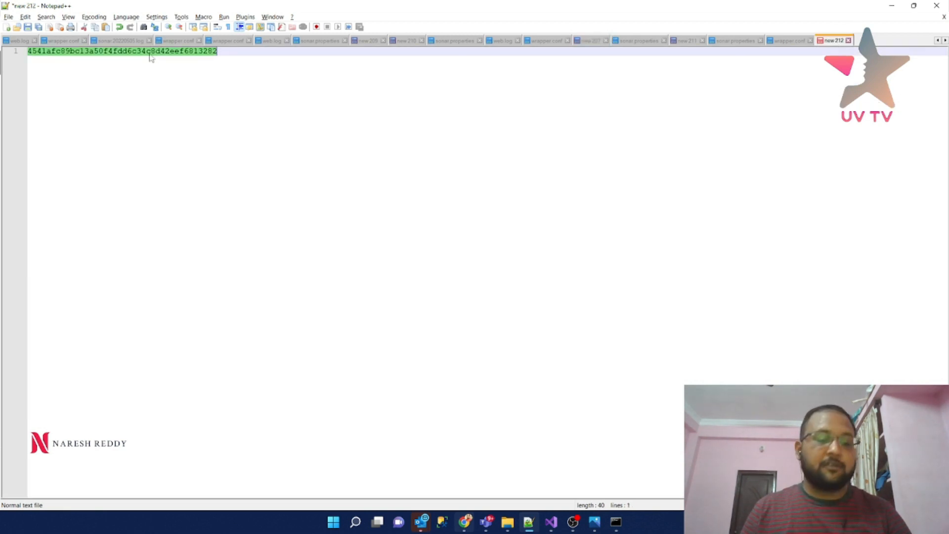
left_click(591, 41)
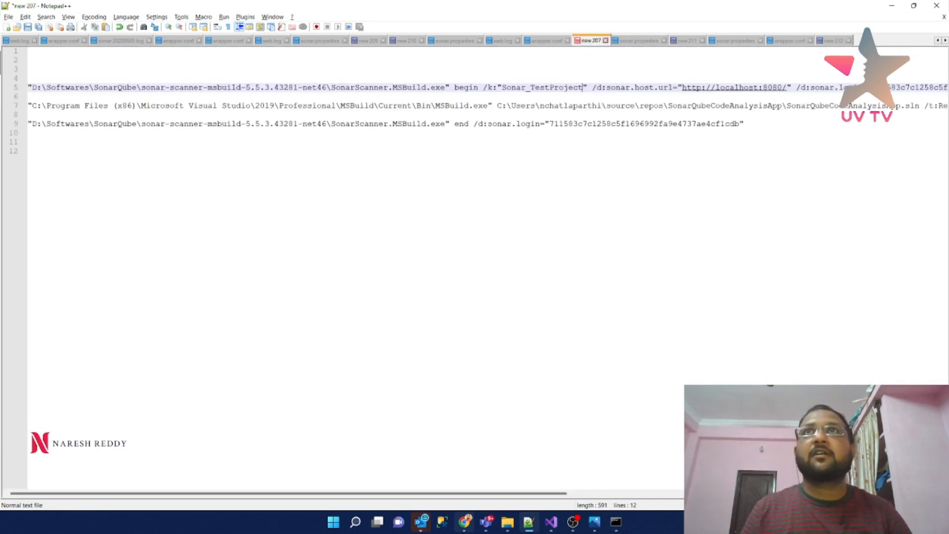
double_click(915, 88)
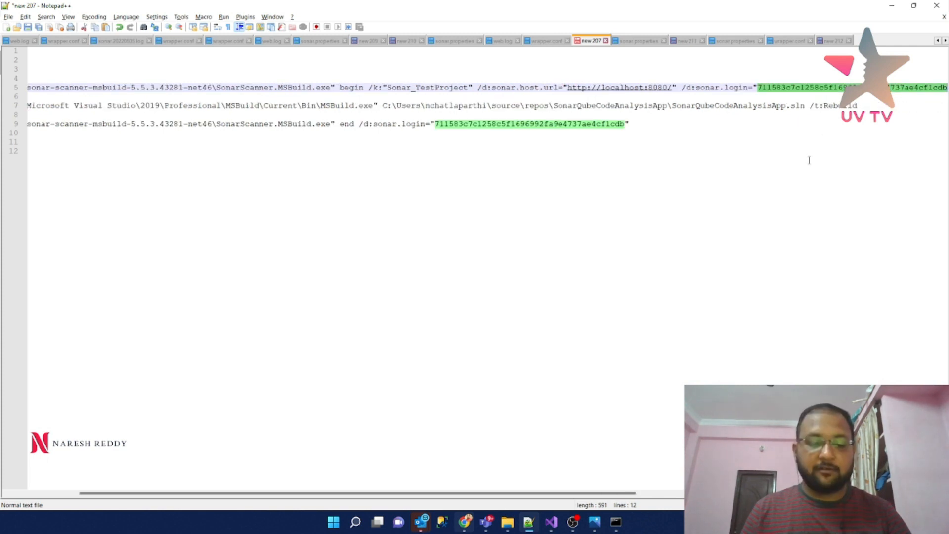
key("ctrl+v")
double_click(546, 124)
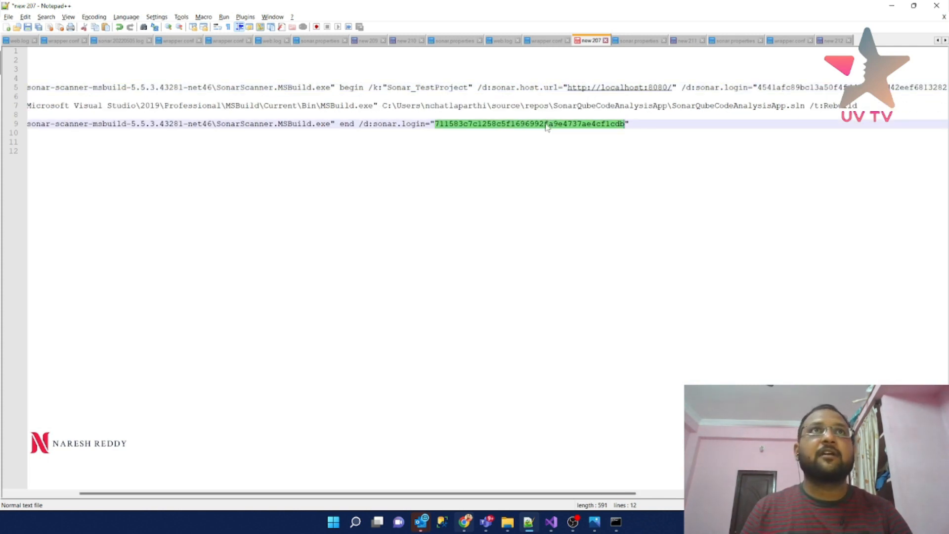
key("ctrl+v")
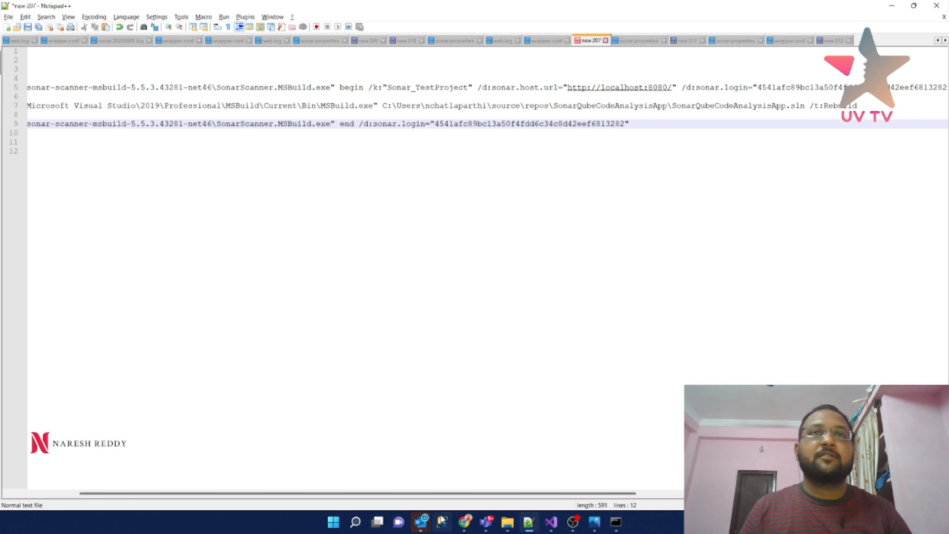
- Select the whole SonarScanner begin command line for copying
left_click_drag(472, 496, 656, 485)
left_click_drag(654, 86, 2, 99)
left_click(2, 87)
key("ctrl+c")
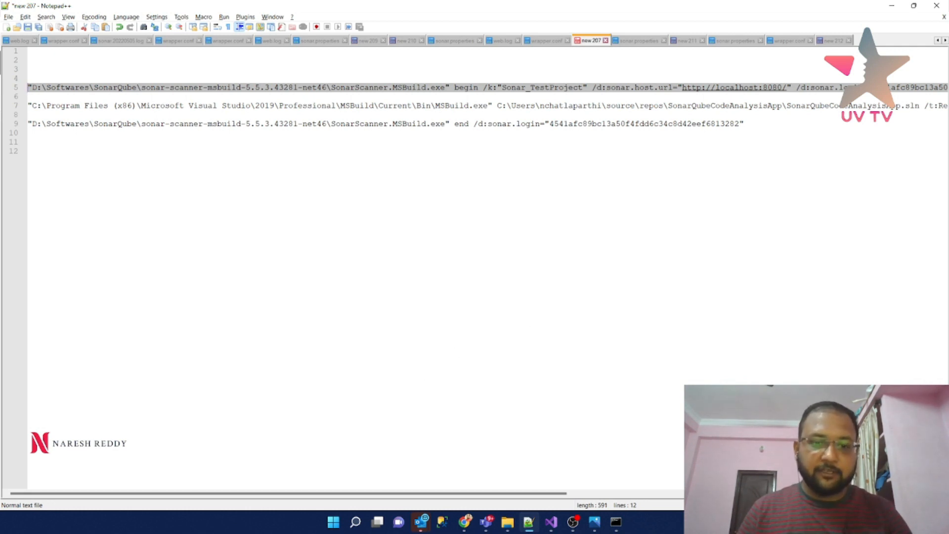
left_click(356, 521)
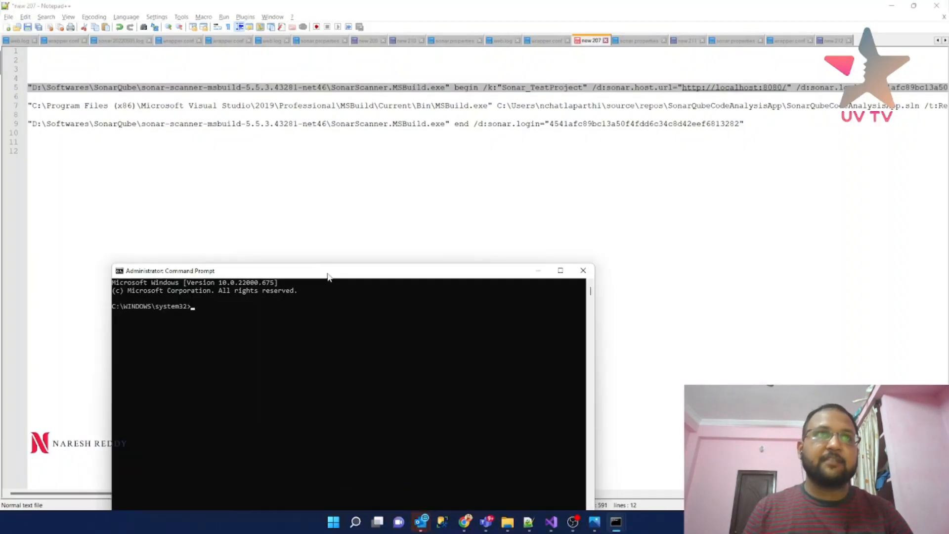
- Reposition the Command Prompt window, move up with cd.., and switch to the D: drive
left_click_drag(327, 275, 403, 192)
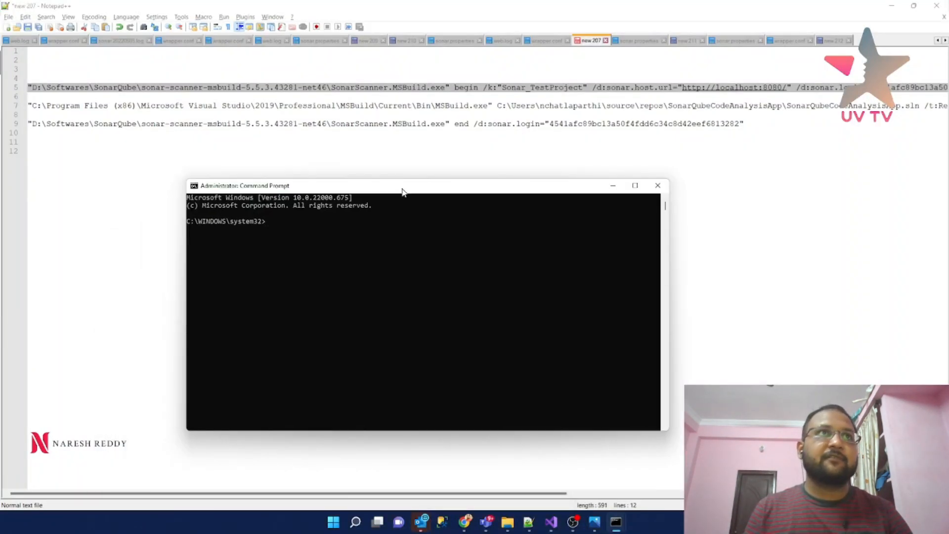
type("cd..")
key("Return")
type("cd..")
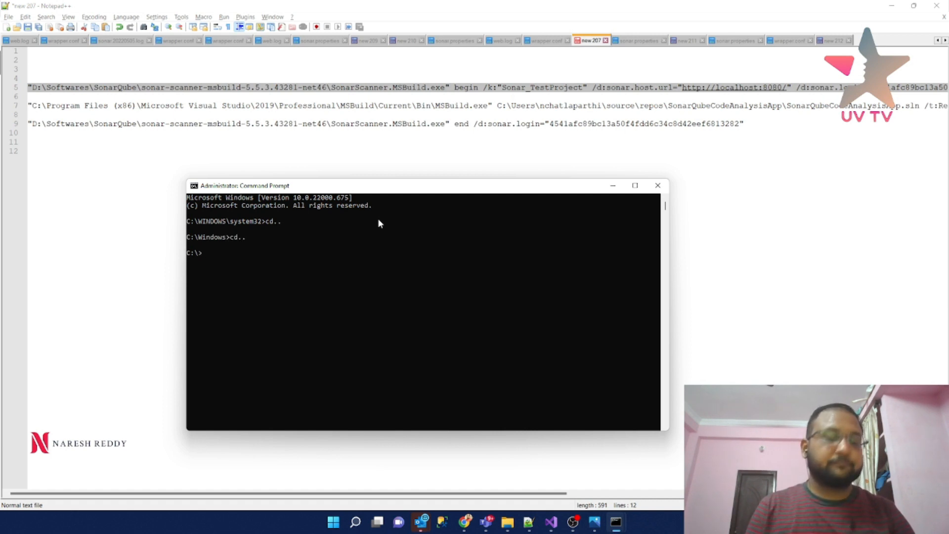
key("ctrl+d")
type("?:")
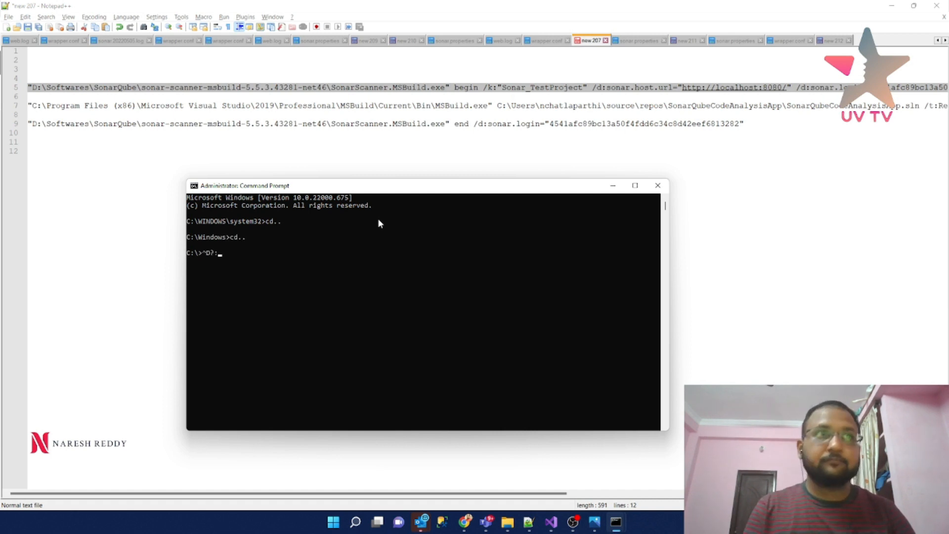
key("Return")
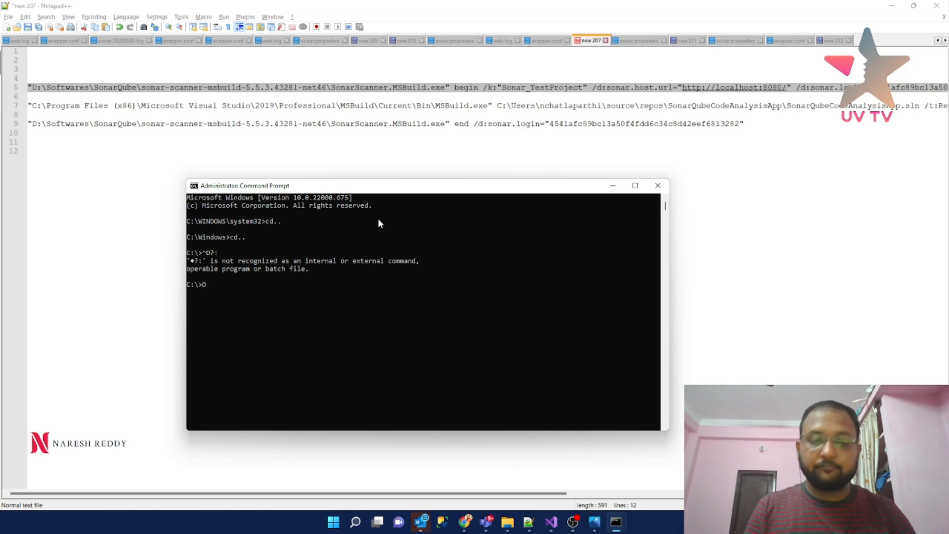
key("Return")
- Paste and run the SonarScanner begin command for Sonar_TestProject
key("ctrl+v")
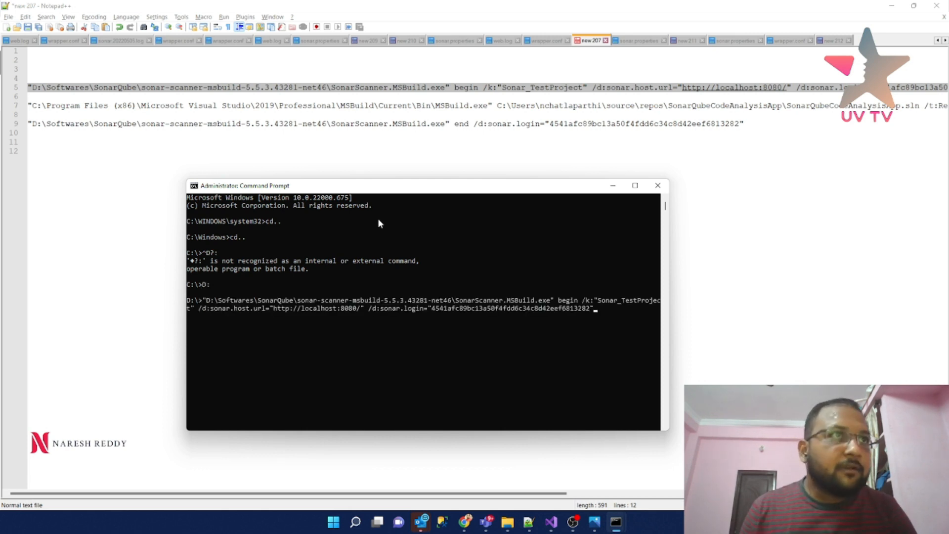
key("Return")
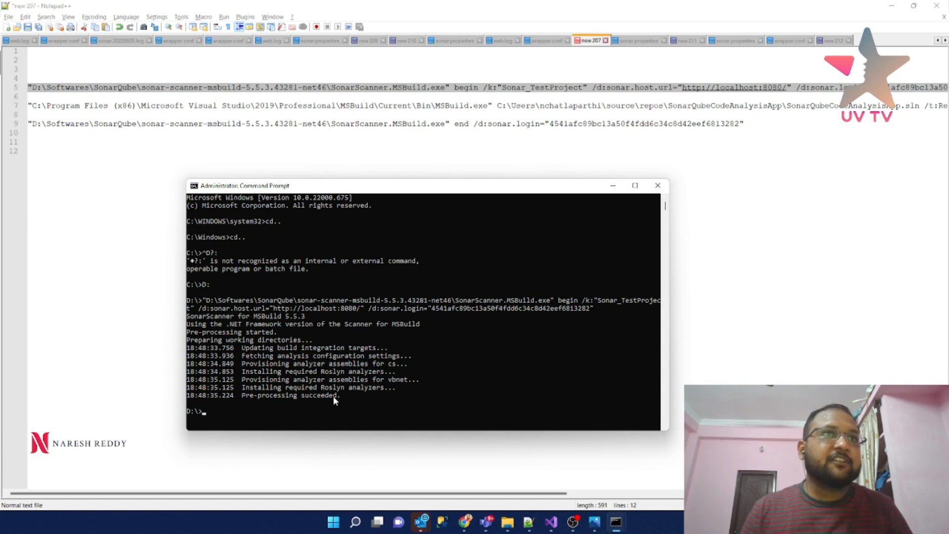
left_click_drag(519, 492, 611, 493)
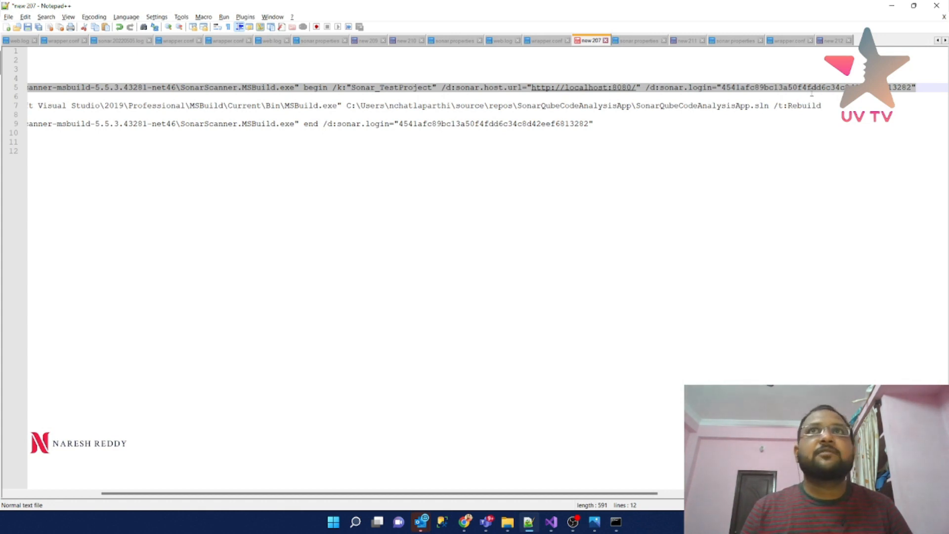
- Mark MSBuild.exe on line 7 and bring the Visual Studio 2019 window onscreen
left_click_drag(823, 105, 4, 106)
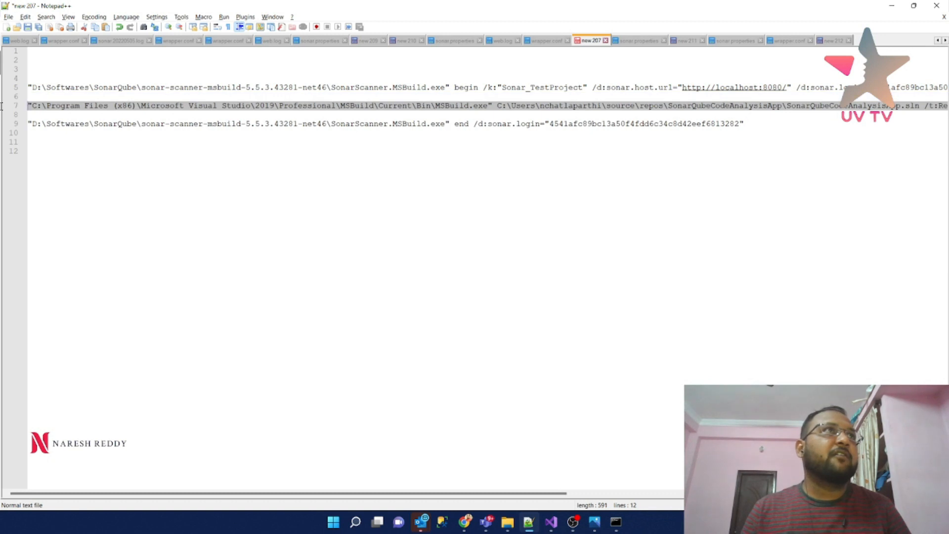
left_click(60, 106)
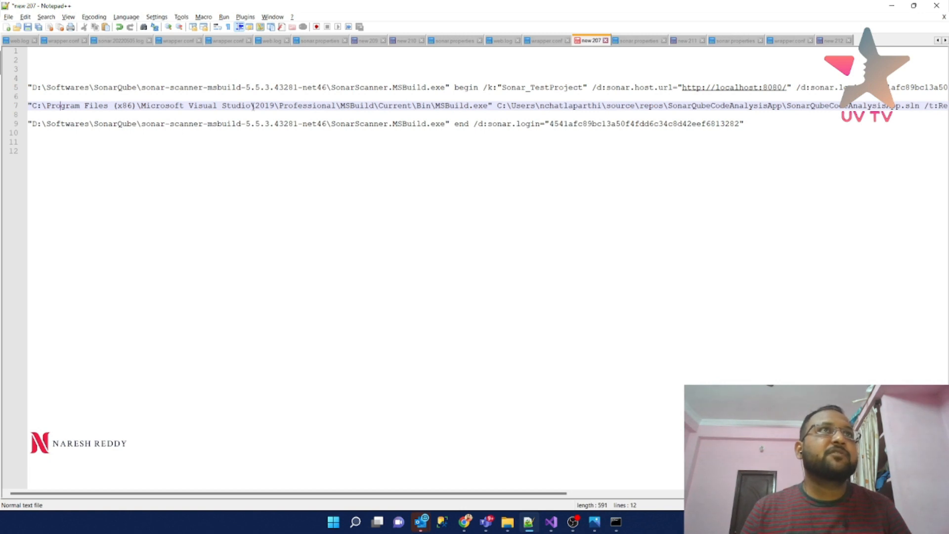
double_click(308, 105)
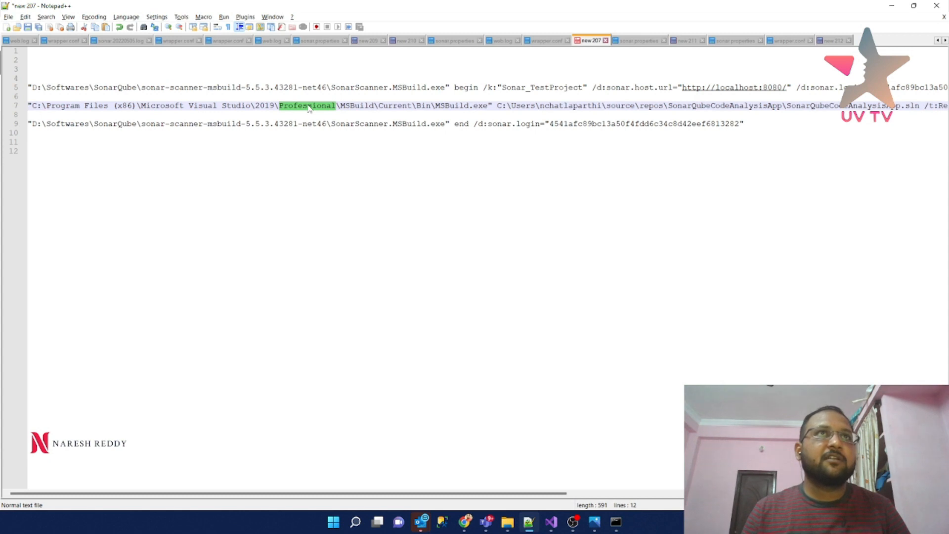
left_click(359, 105)
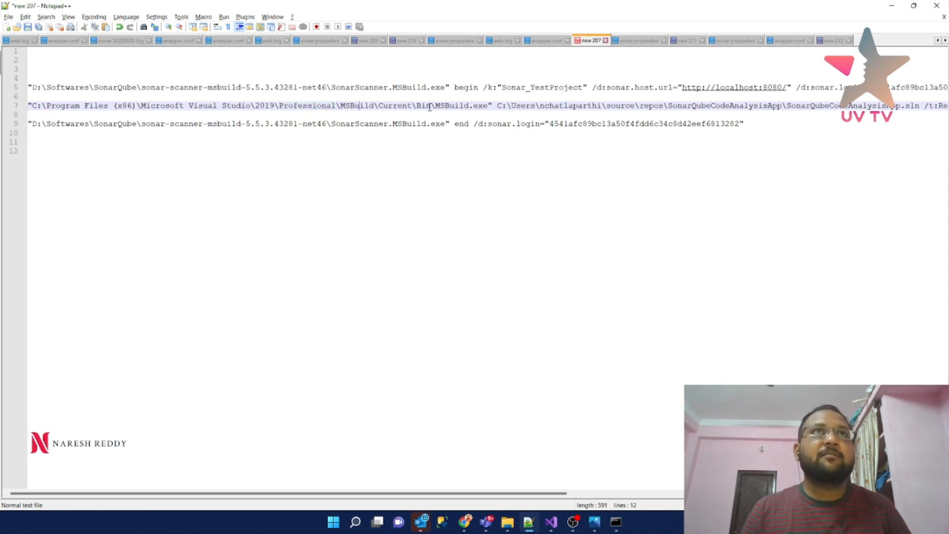
left_click_drag(435, 105, 491, 107)
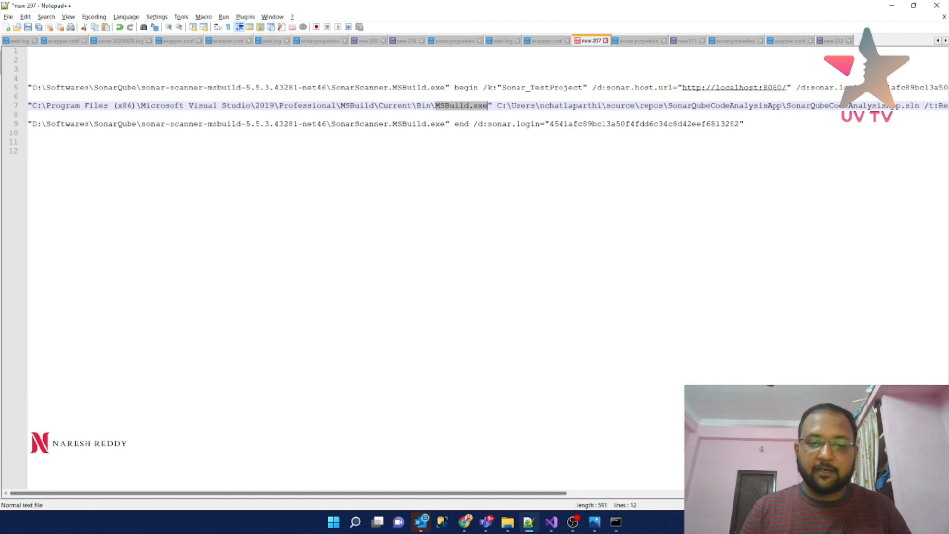
key("alt+Tab")
left_click_drag(307, 533, 502, 119)
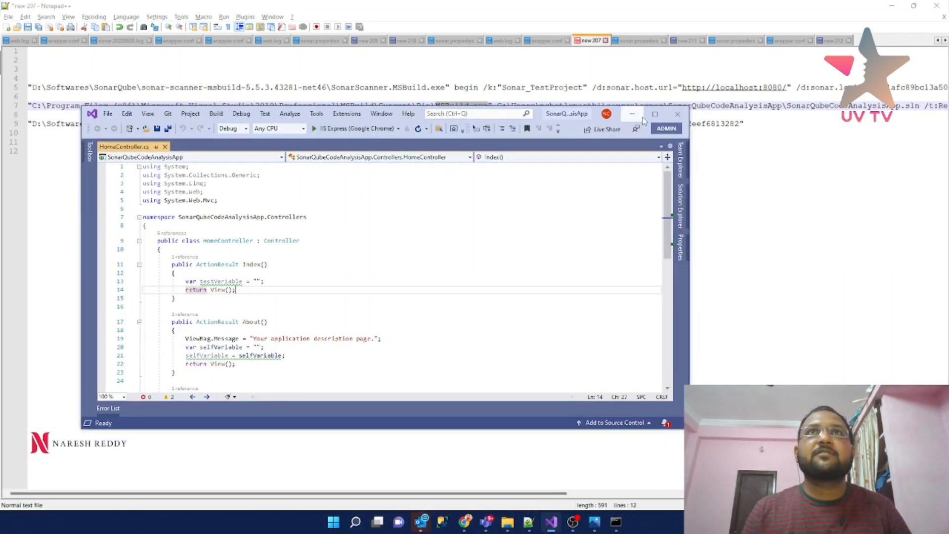
- Maximize Visual Studio and copy the SonarQubeCodeAnalysisApp project's full path from Solution Explorer
left_click(655, 114)
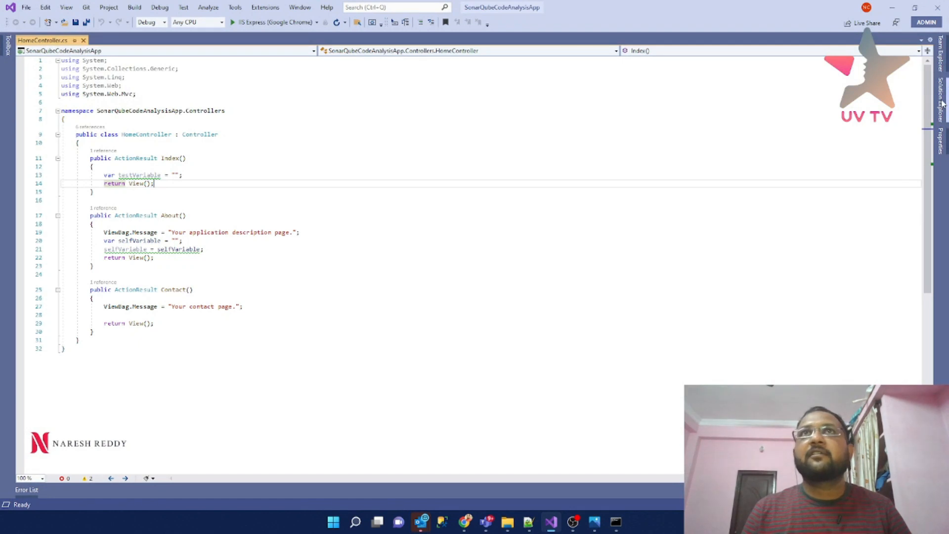
left_click(941, 101)
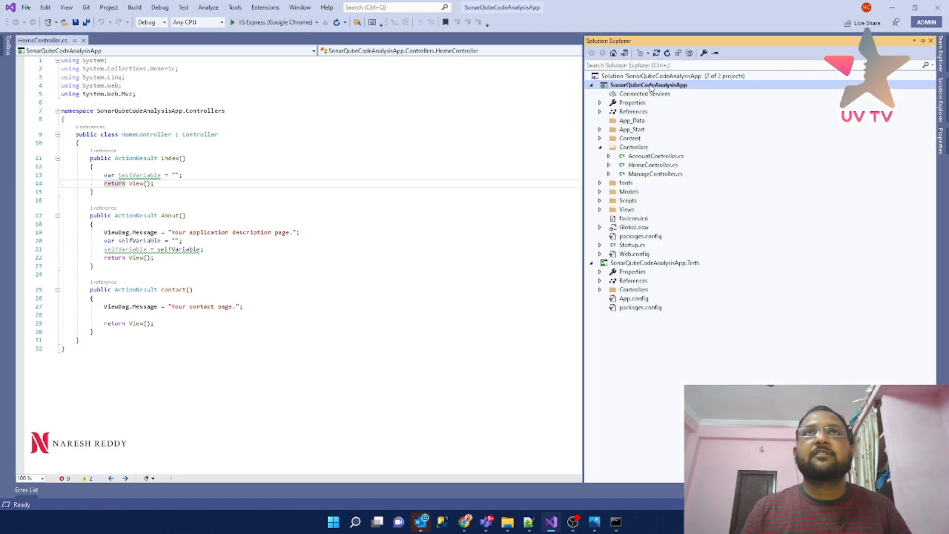
right_click(651, 88)
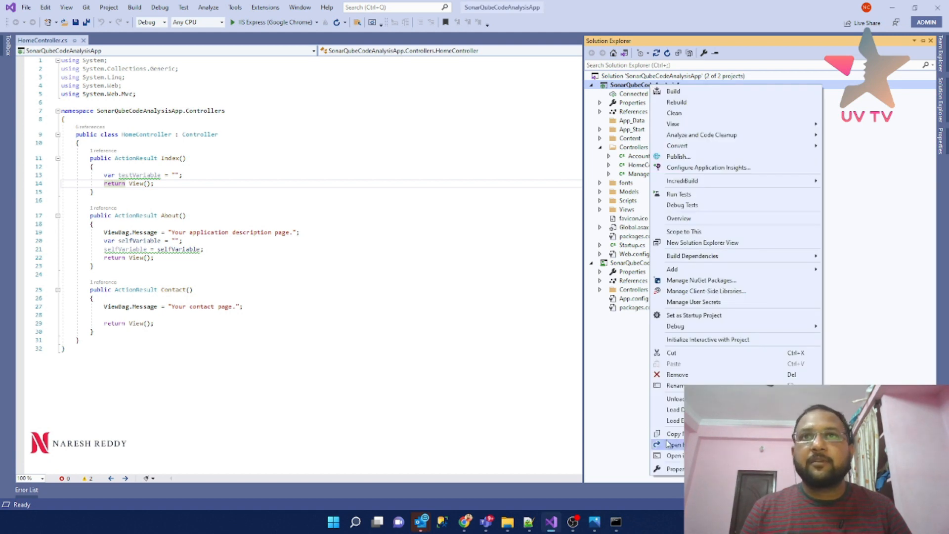
left_click(682, 436)
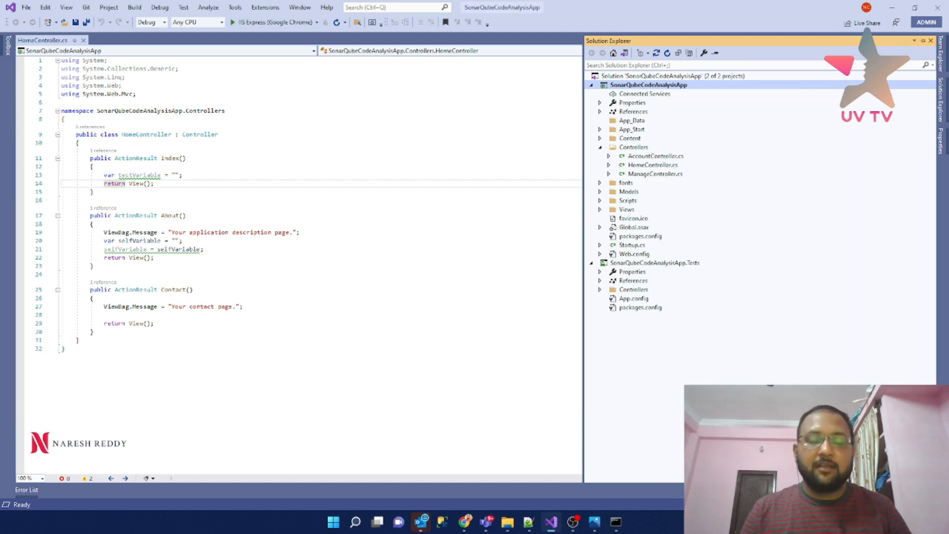
key("alt+Tab")
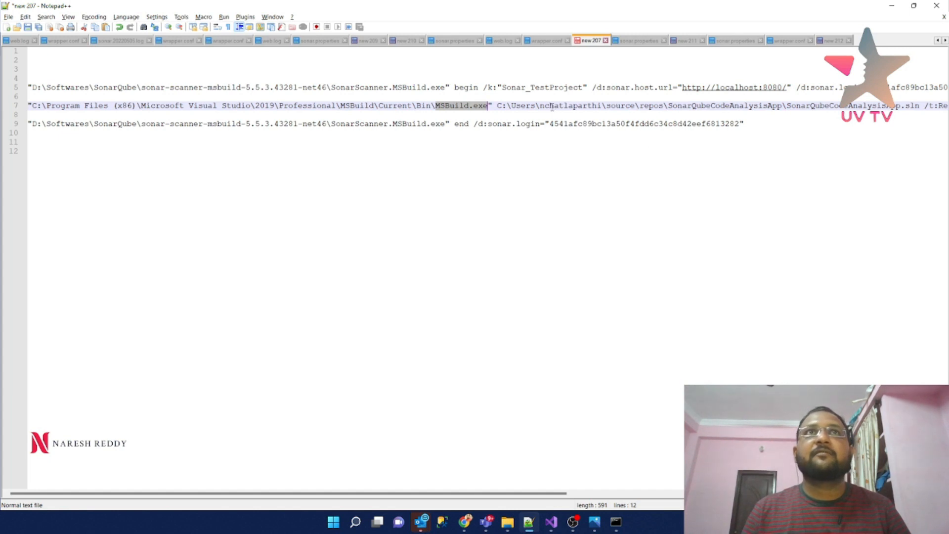
- Replace line 7's solution path with the copied project path ending in .sln
left_click_drag(497, 105, 921, 105)
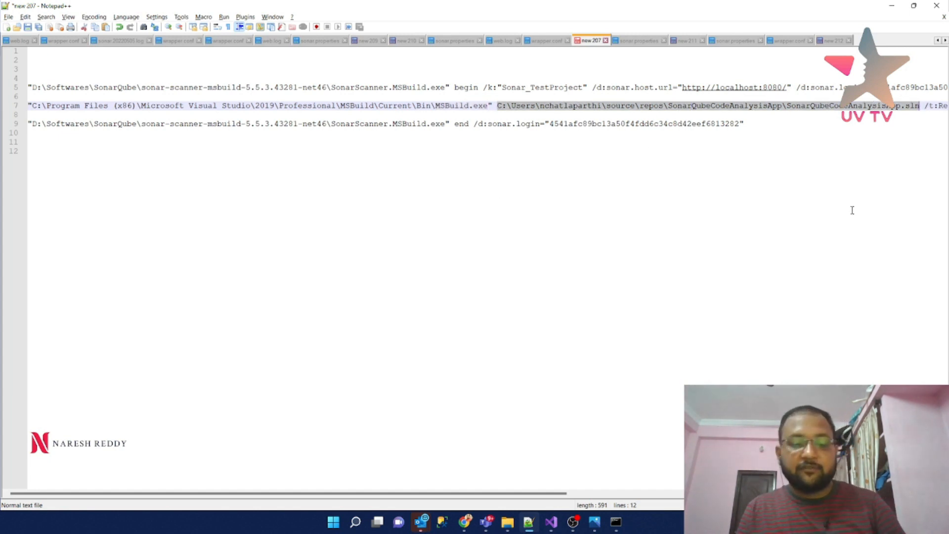
key("ctrl+v")
key("BackSpace")
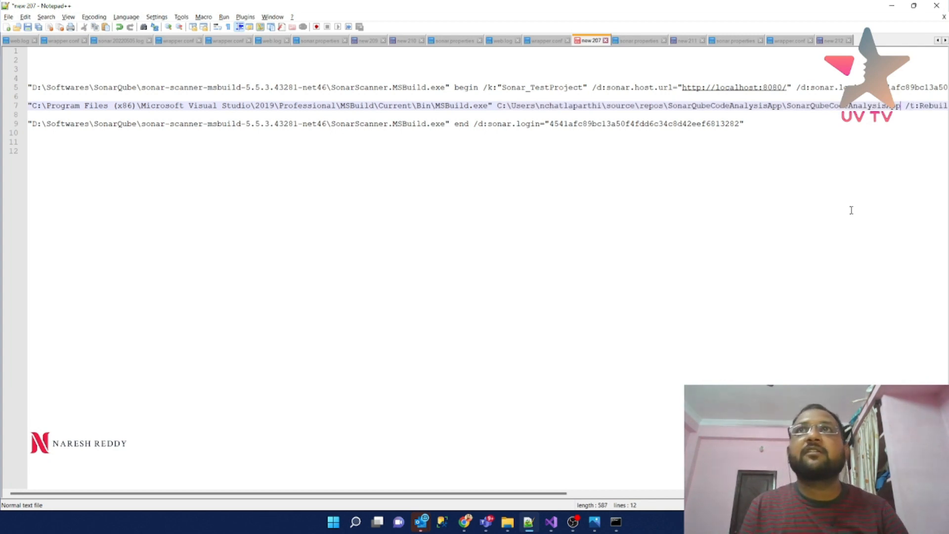
type(".sln")
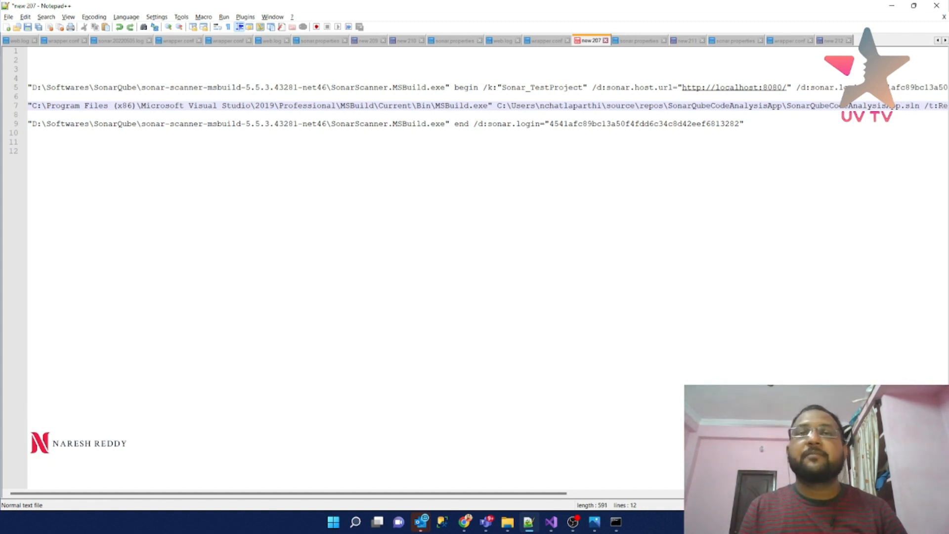
left_click_drag(492, 493, 549, 493)
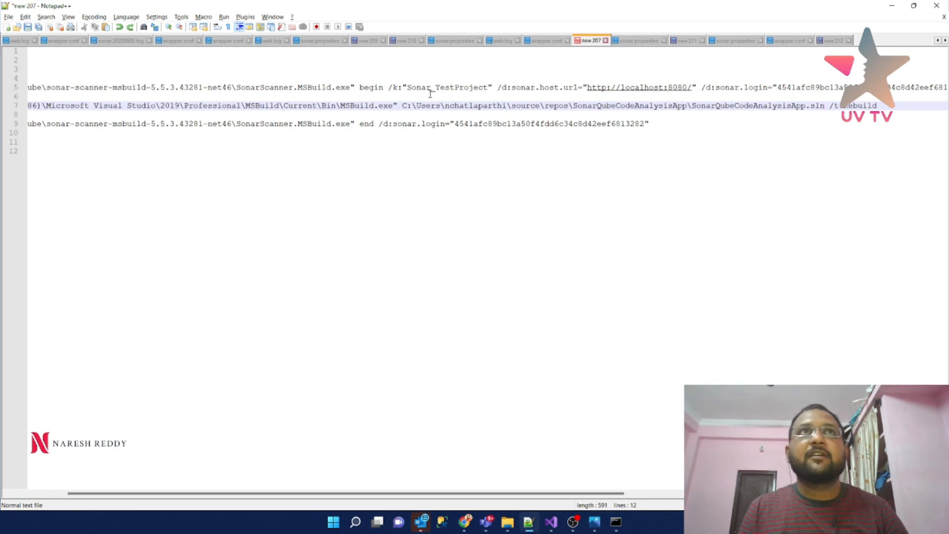
- Copy the full MSBuild command on line 7 and reposition the Command Prompt window
triple_click(895, 105)
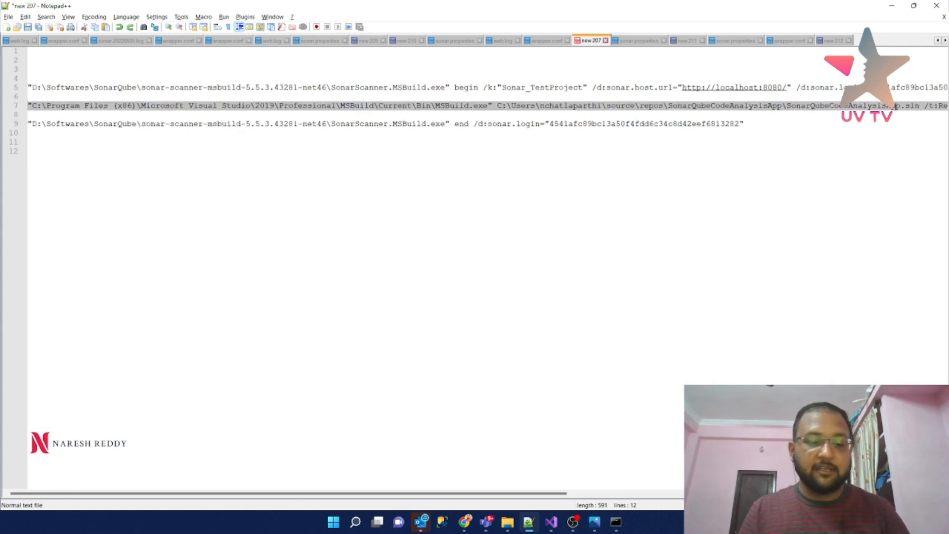
key("alt+Tab")
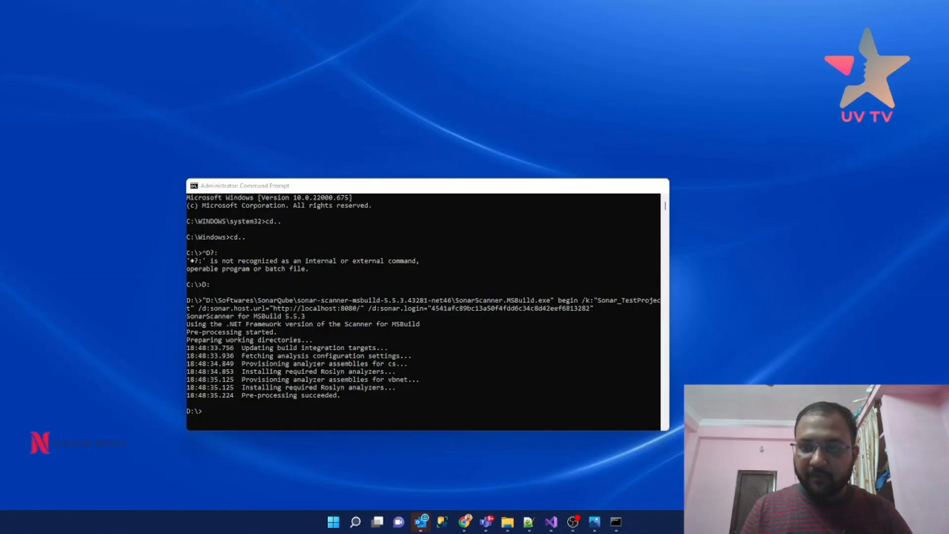
key("alt+Tab")
left_click_drag(430, 187, 422, 115)
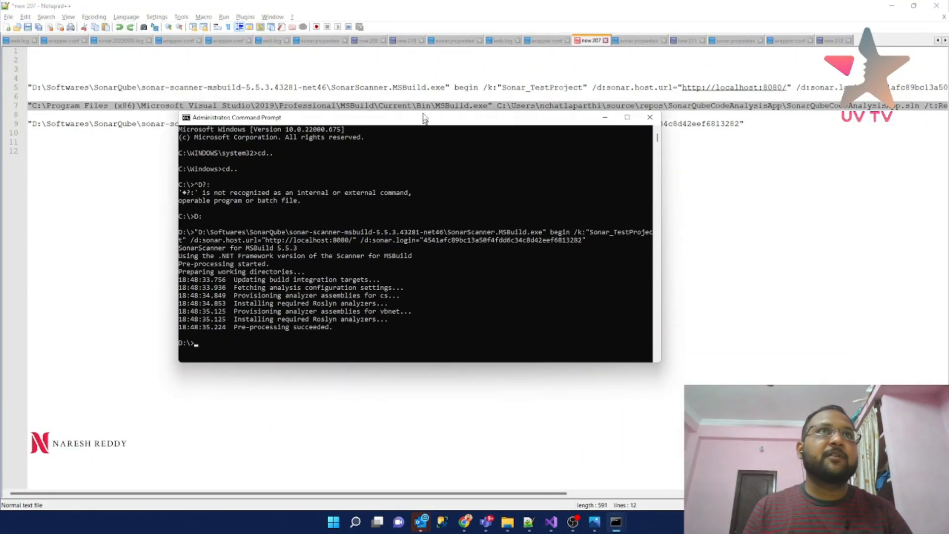
- Run the MSBuild /t:Rebuild command and review the output: 23 warnings, 0 errors
right_click(254, 348)
key("Return")
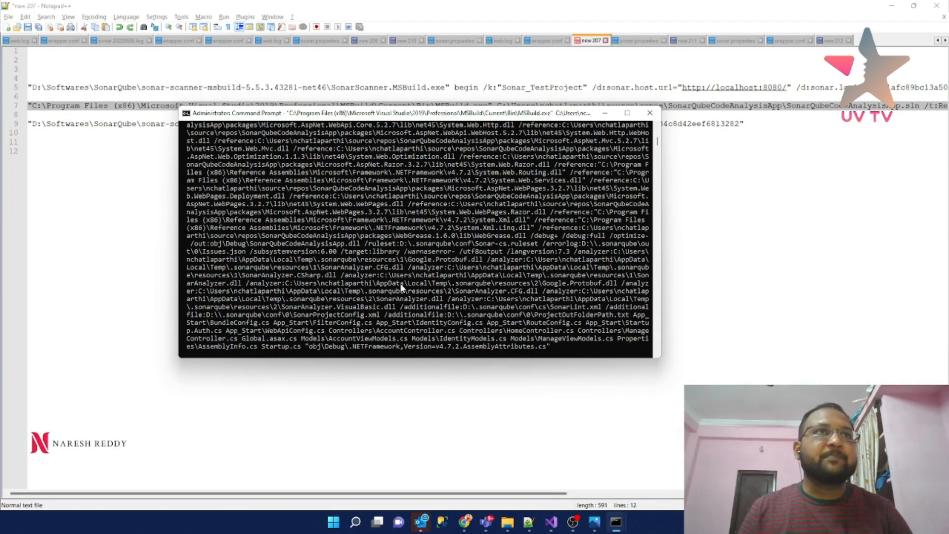
left_click(628, 114)
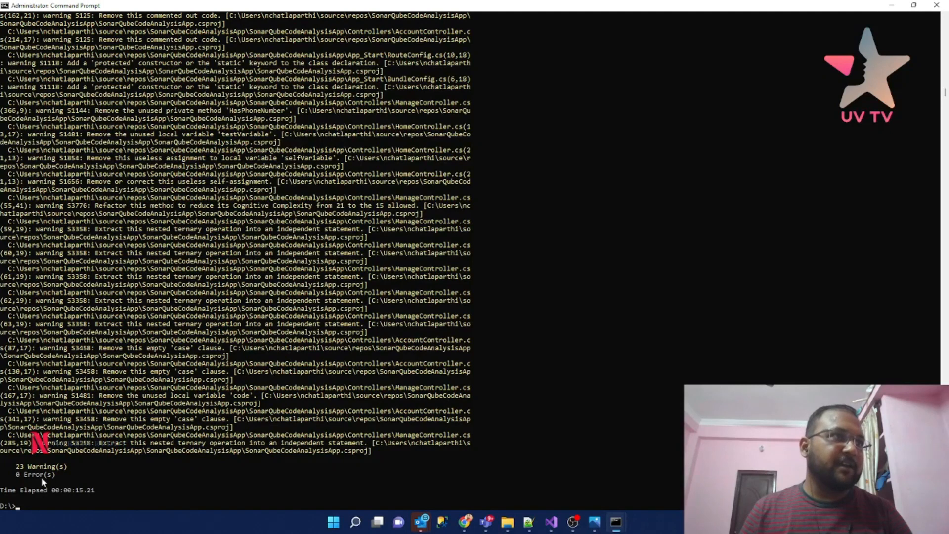
scroll(298, 365, "up", 11)
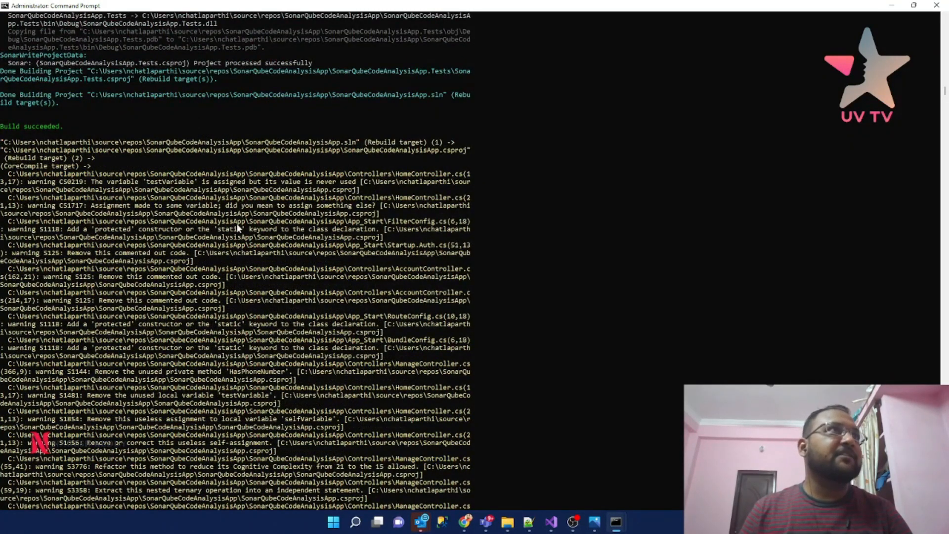
scroll(310, 289, "up", 1)
scroll(310, 292, "up", 1)
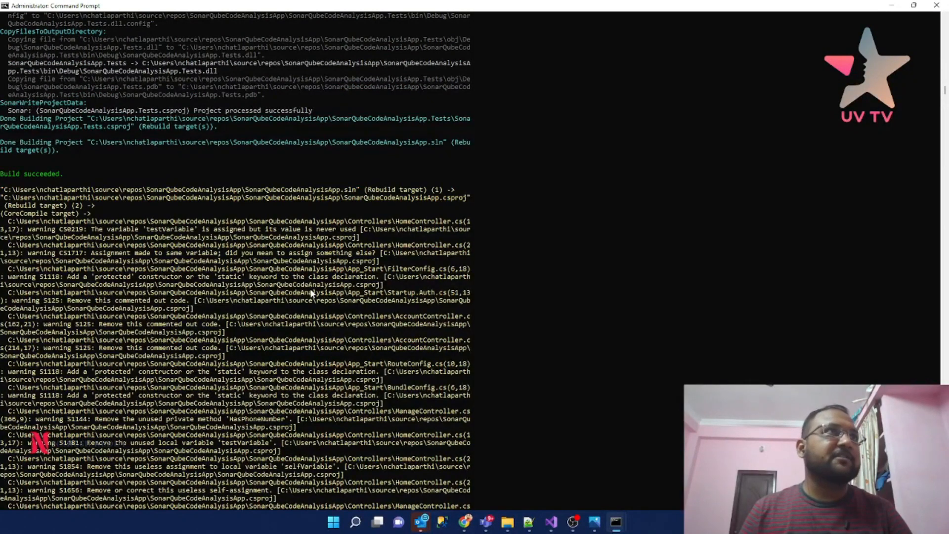
scroll(311, 294, "down", 13)
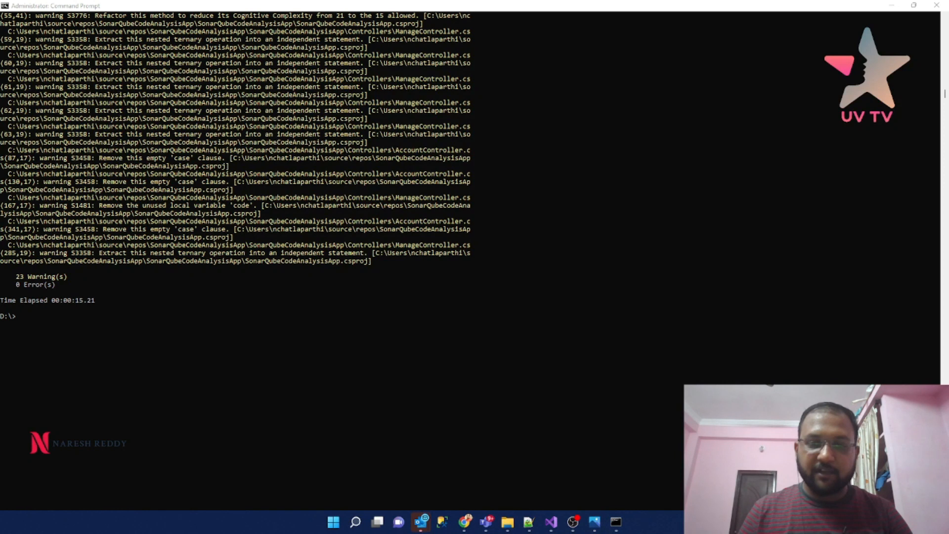
key("alt+Tab")
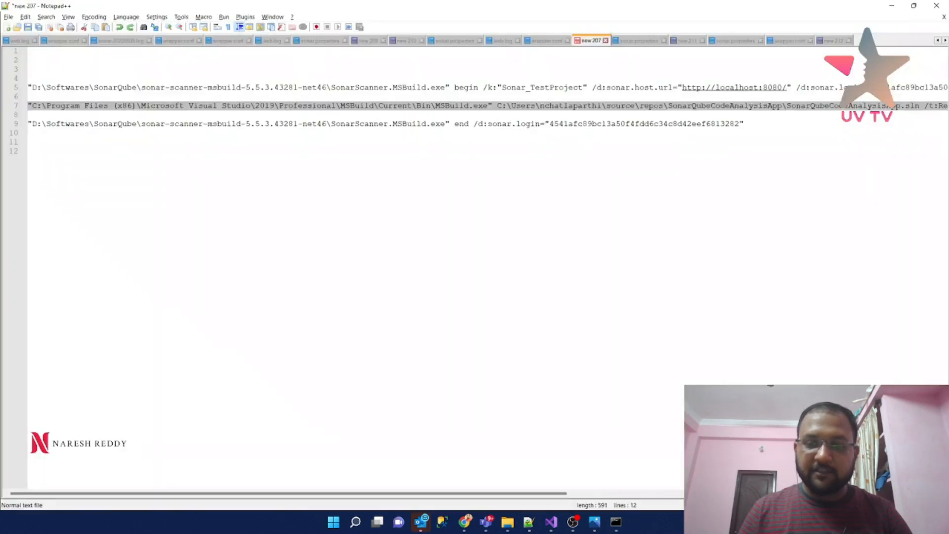
key("alt+Tab")
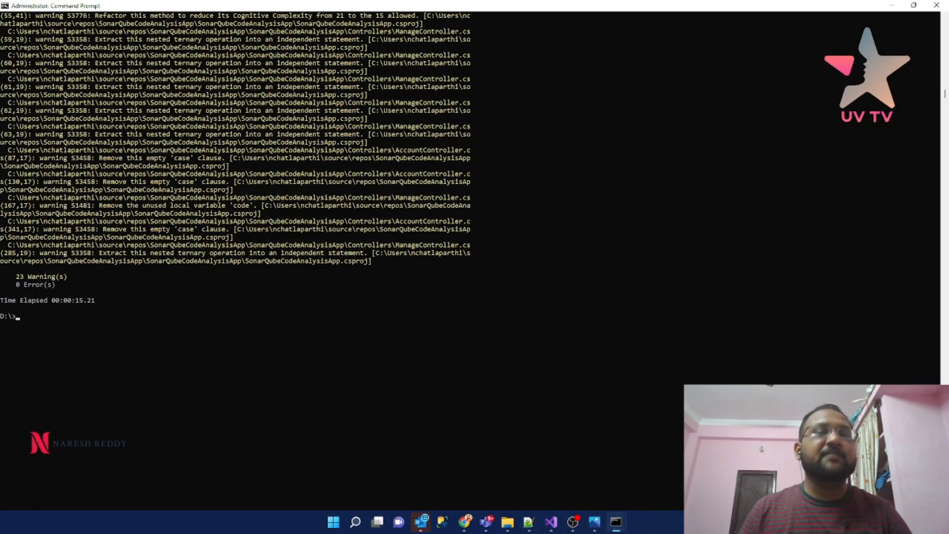
key("alt+Tab")
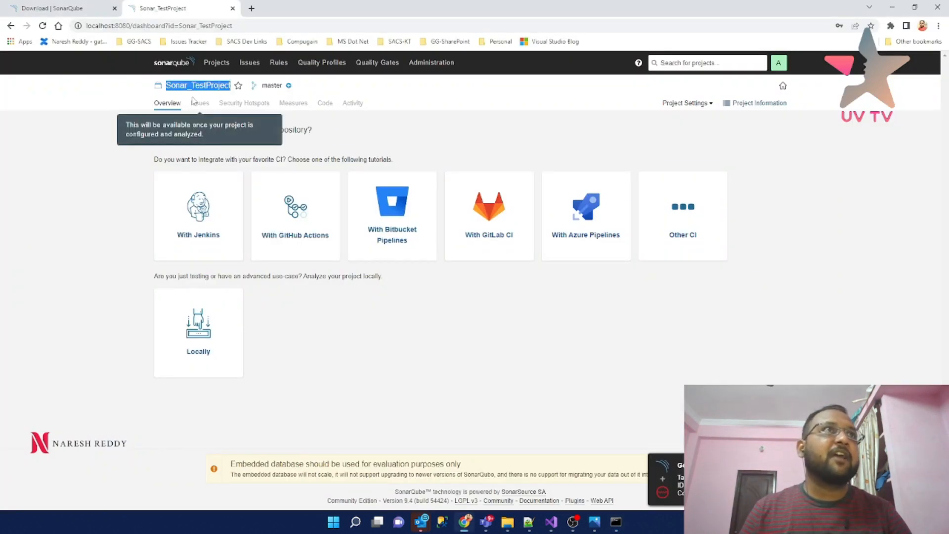
- Check that the SonarQube projects list shows Sonar_TestProject not yet analysed
left_click(222, 65)
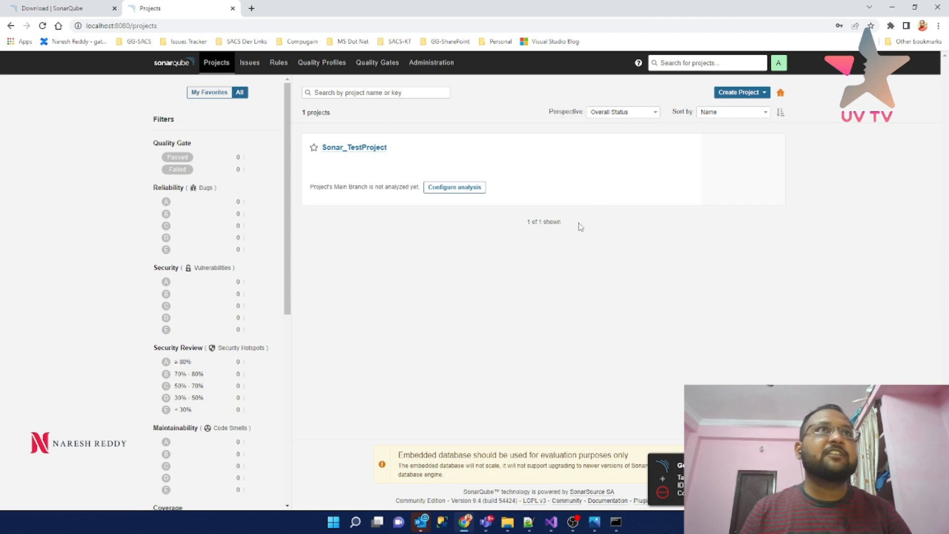
key("alt+Tab")
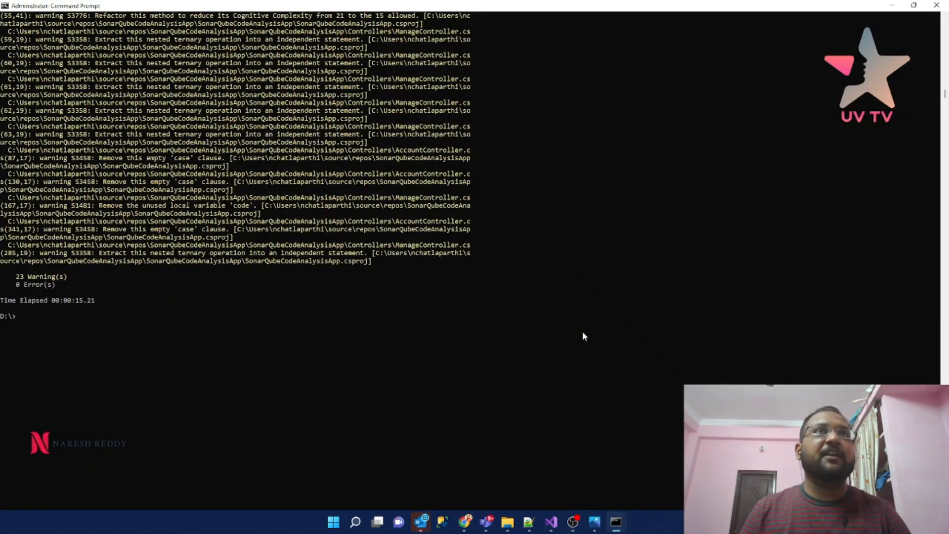
- Copy the SonarScanner.MSBuild.exe end command from line 9 for the Command Prompt
key("alt+Tab")
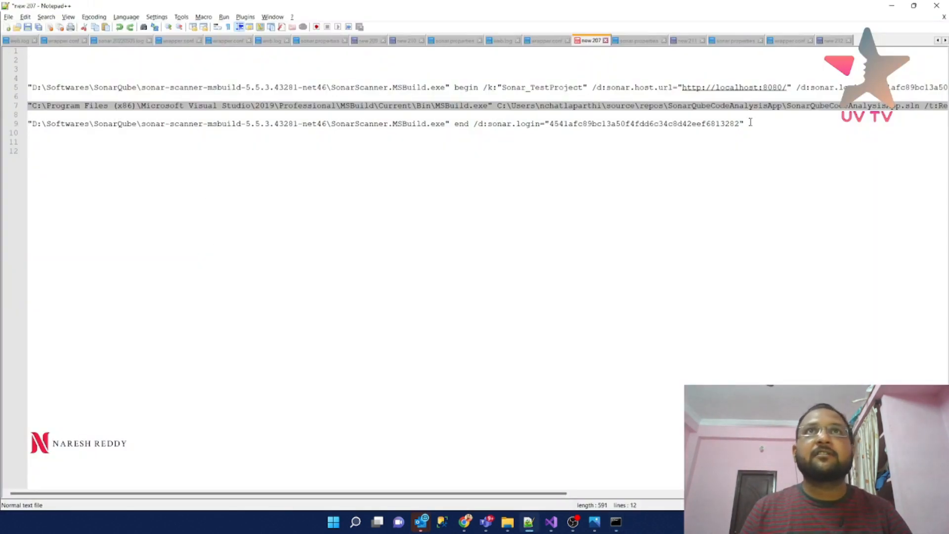
left_click(783, 121)
left_click_drag(760, 123, 28, 124)
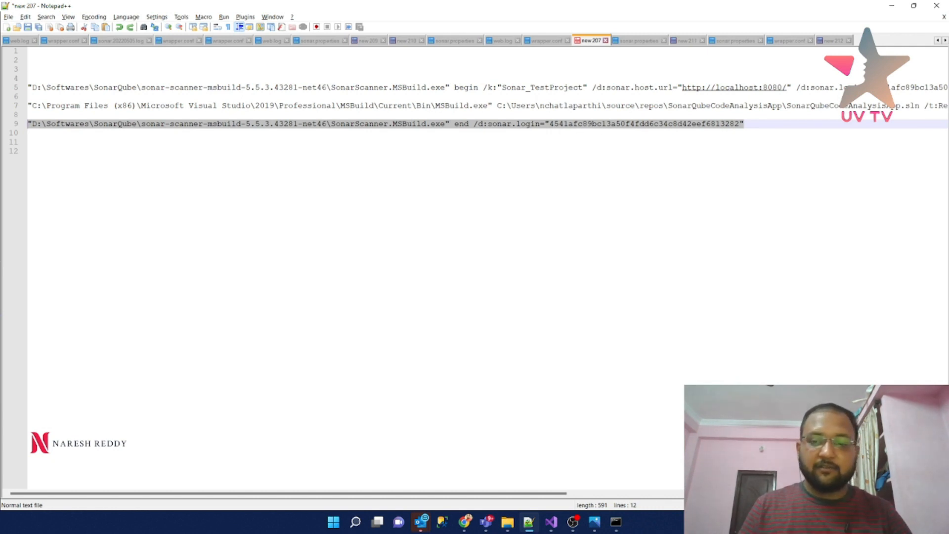
key("alt+Tab")
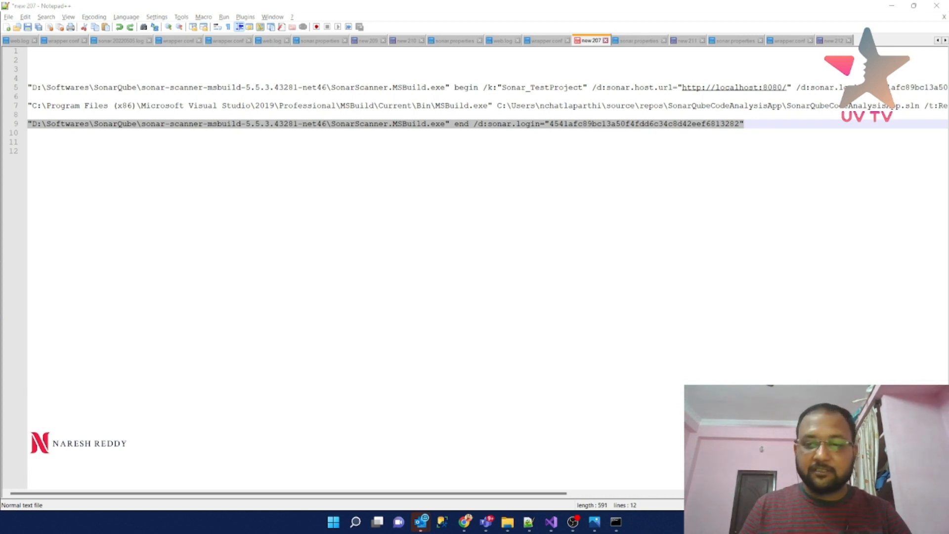
key("alt+Tab")
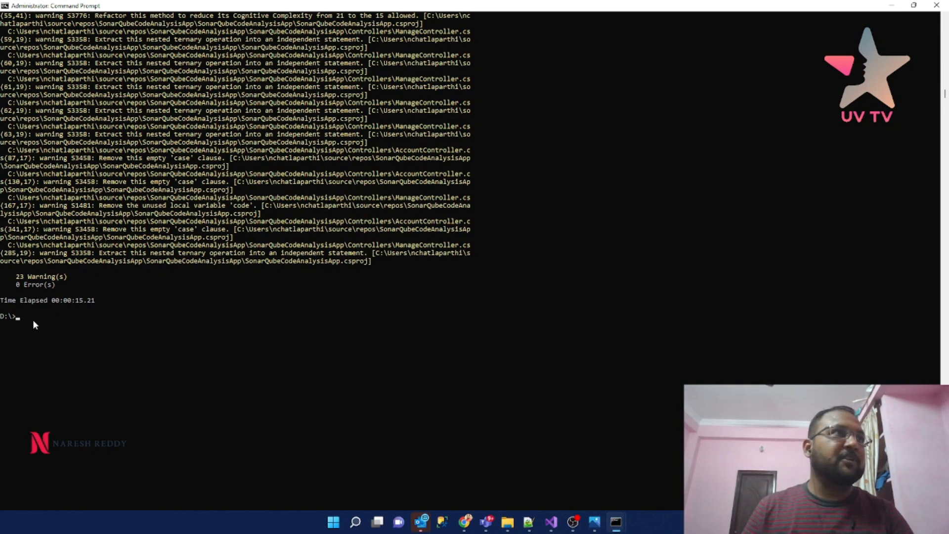
- Paste and run the SonarScanner end command at the D:\> prompt for Sonar_TestProject
key("ctrl+v")
key("Return")
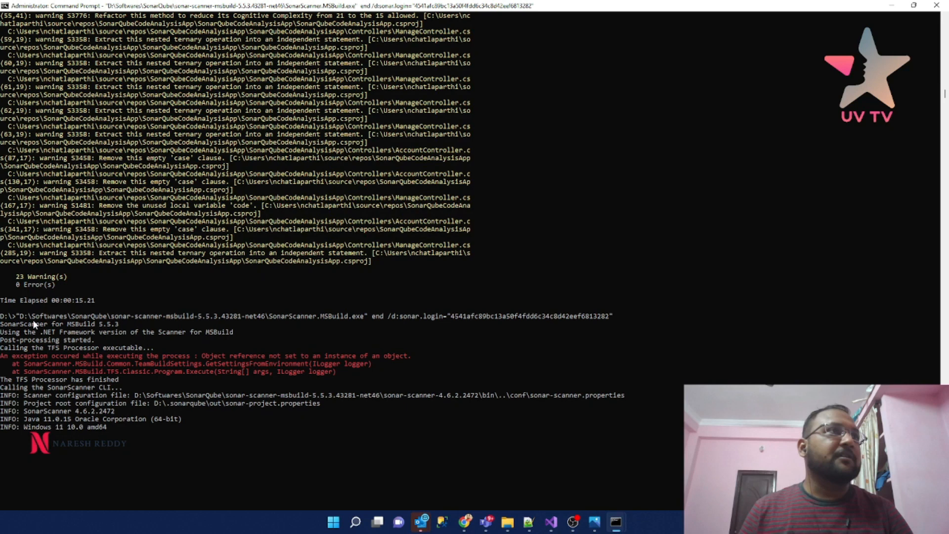
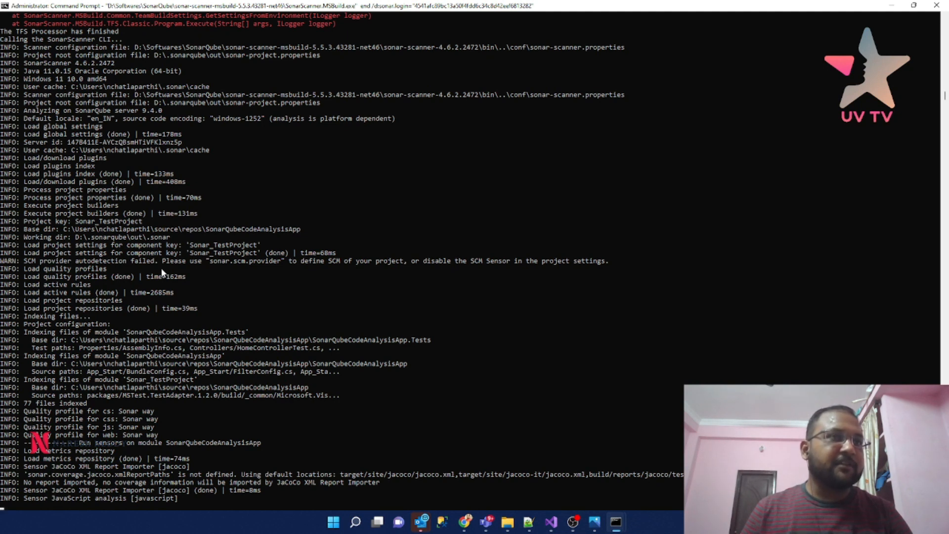
- Follow the SonarScanner analysis output for Sonar_TestProject until the scan finishes
scroll(162, 271, "down", 3)
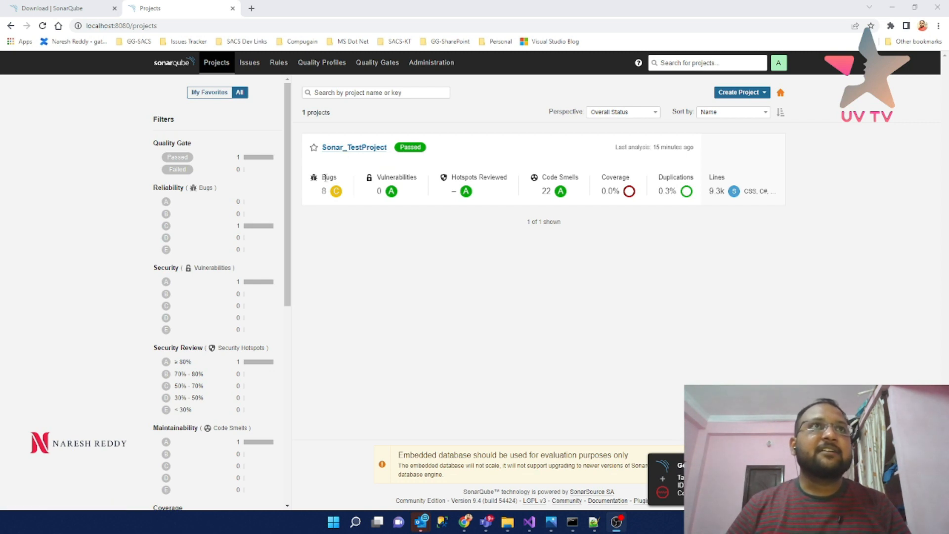
- Reload the Projects page, open Sonar_TestProject and list its 8 bugs
left_click(42, 25)
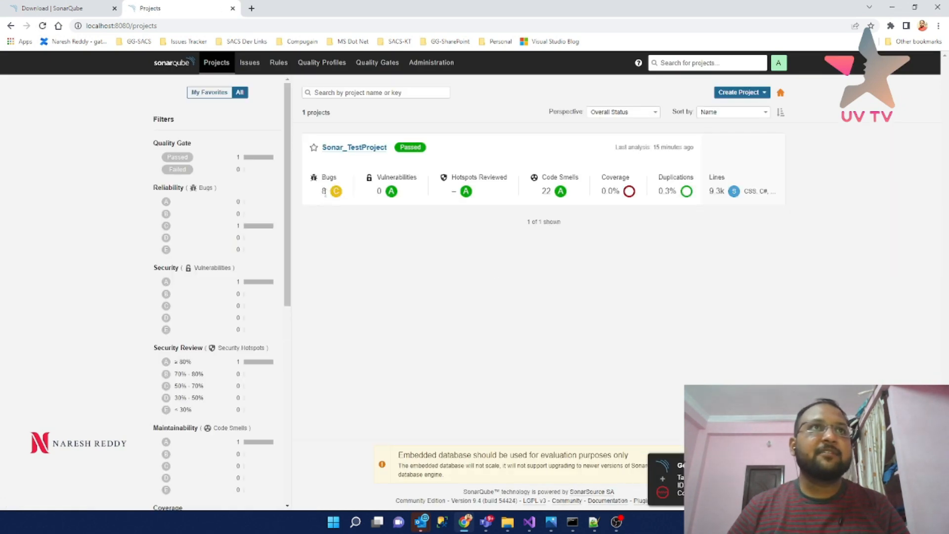
double_click(379, 190)
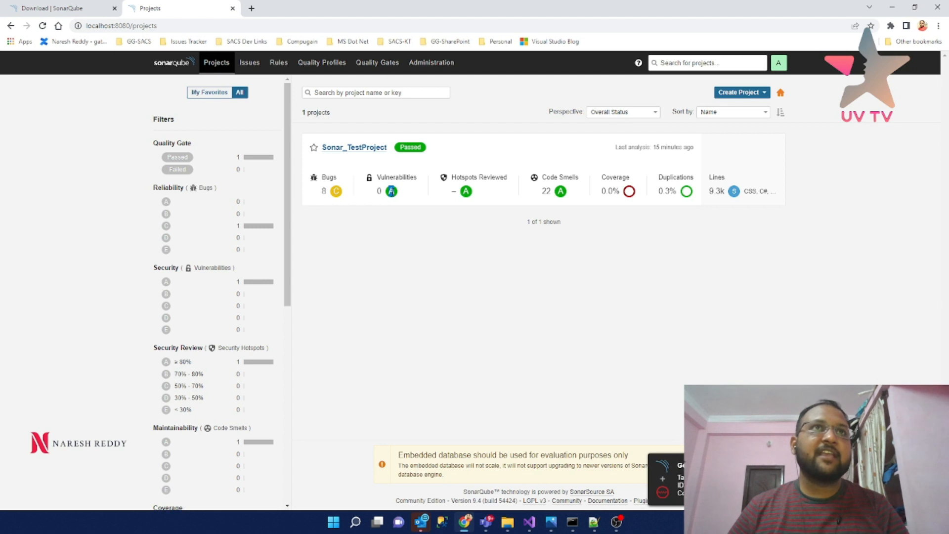
left_click(336, 148)
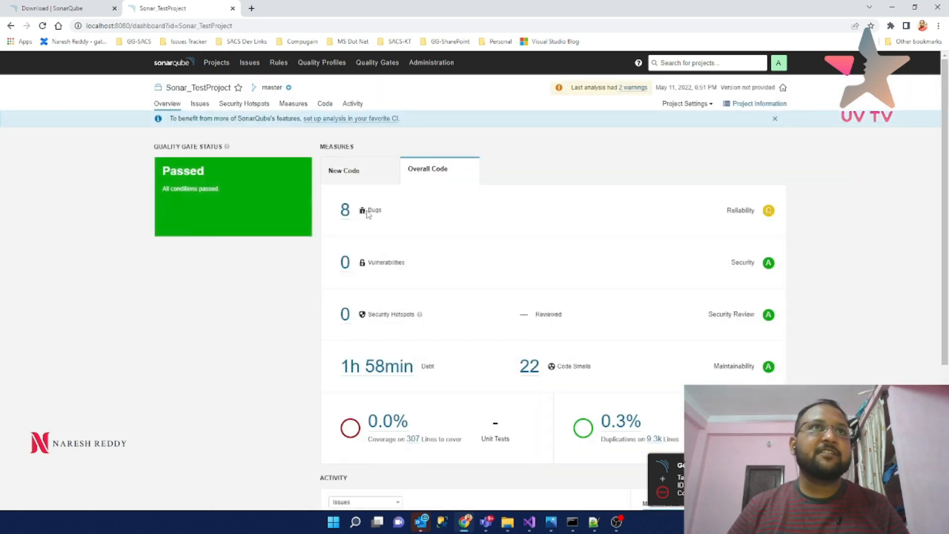
left_click(345, 210)
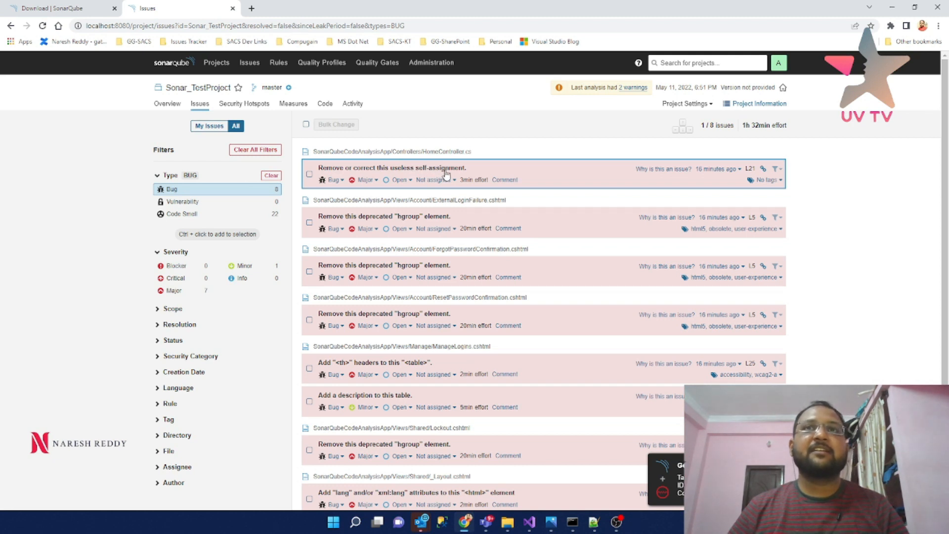
left_click(529, 523)
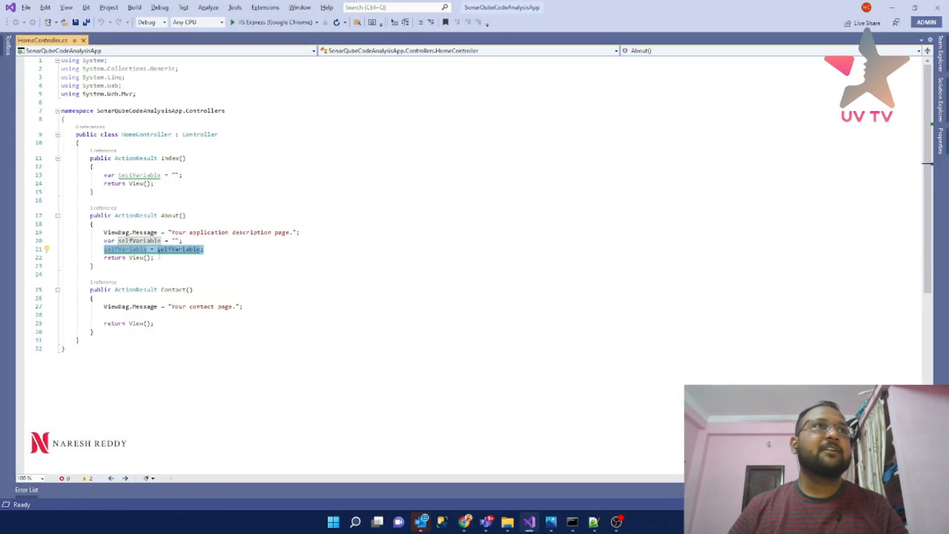
mouse_move(131, 253)
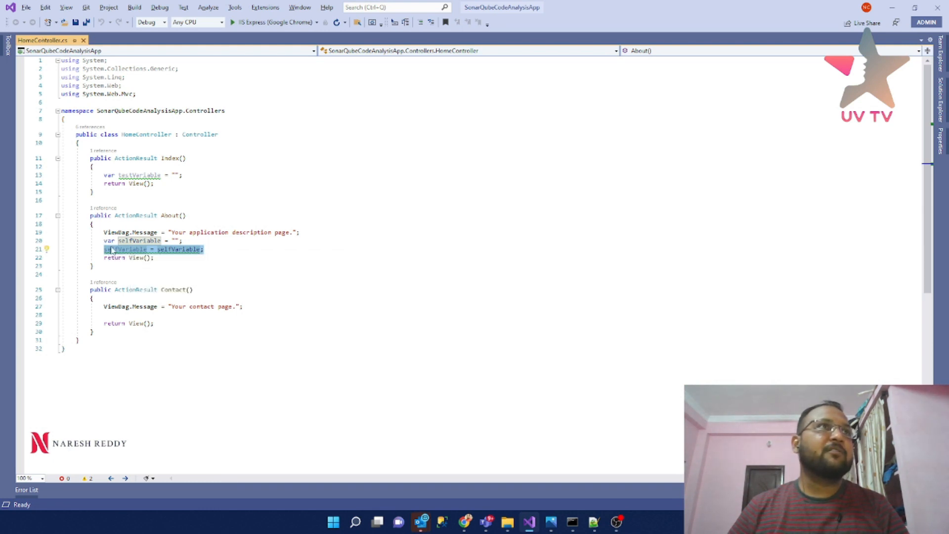
left_click_drag(102, 241, 208, 252)
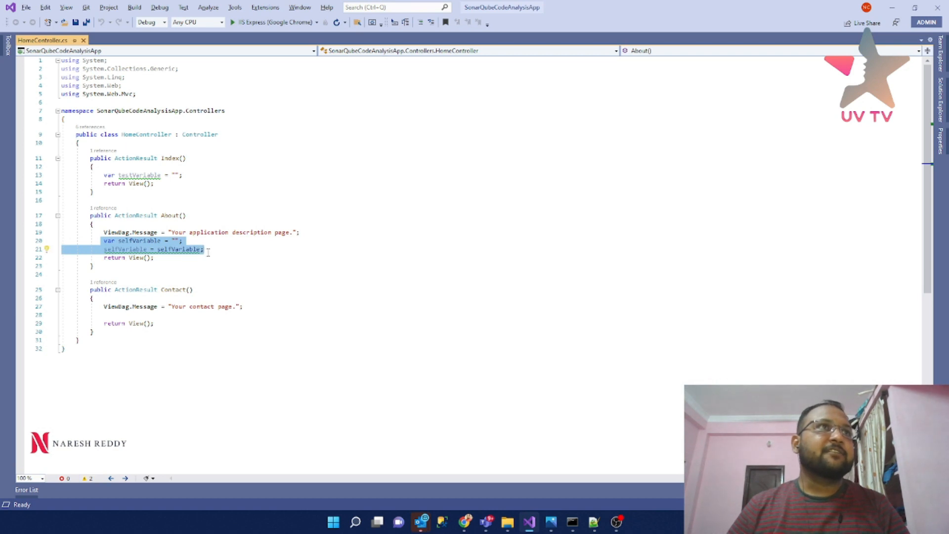
key("alt+Tab")
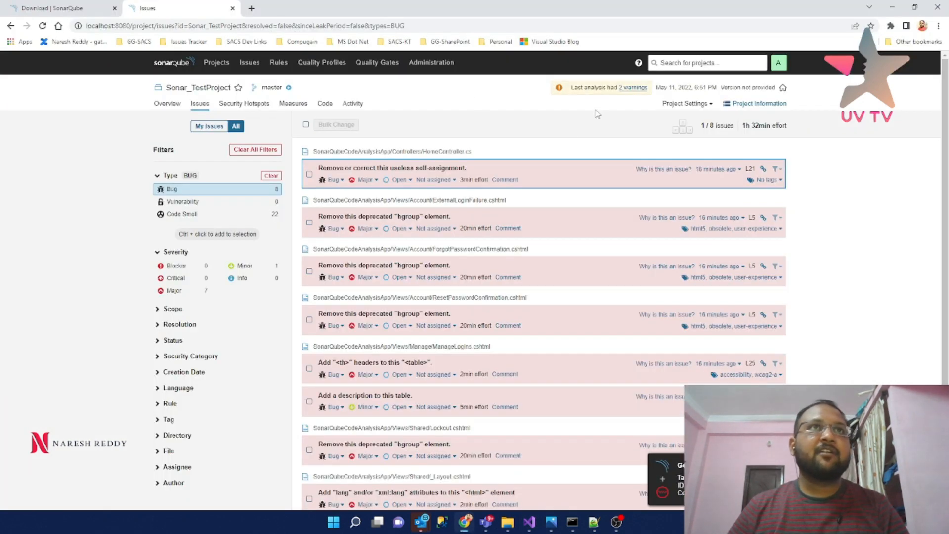
- Open the useless self-assignment bug and check its severity and assignee options without changing them
left_click(540, 171)
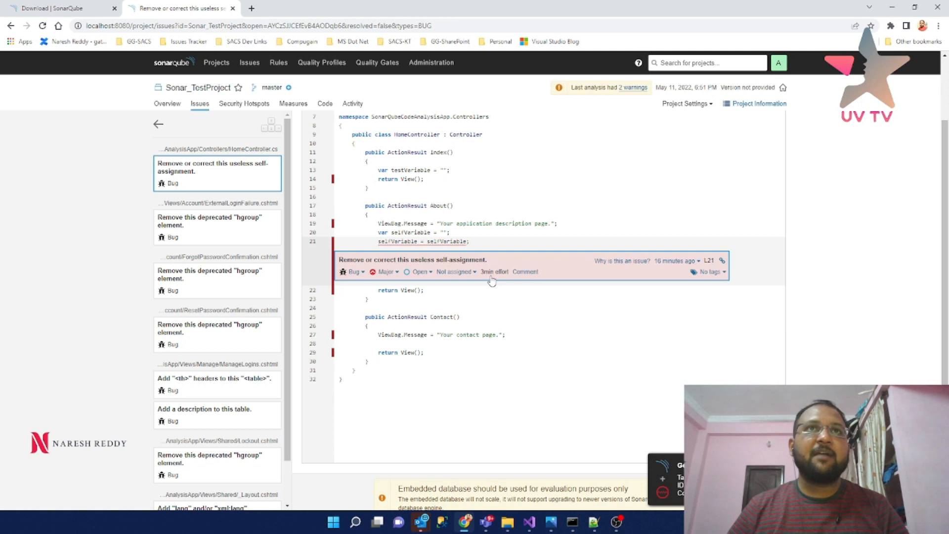
left_click(398, 275)
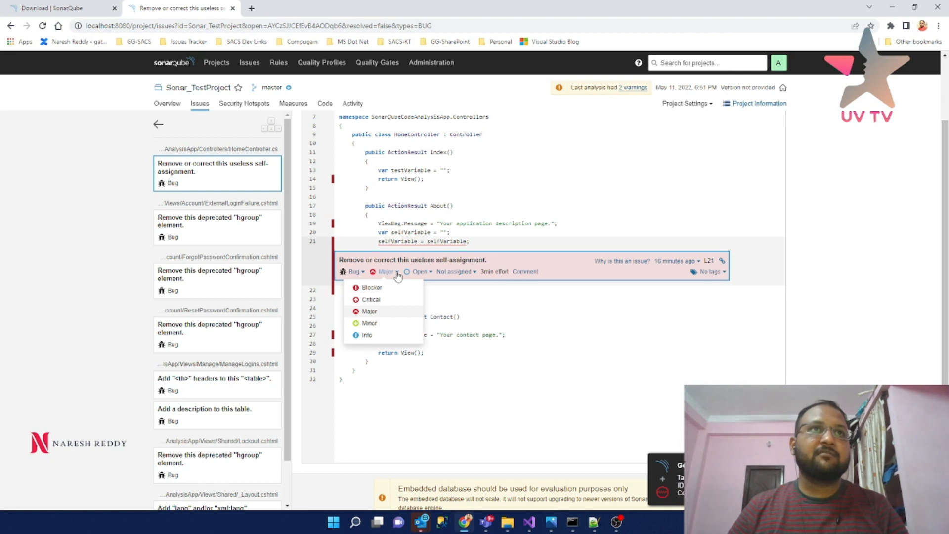
left_click(398, 273)
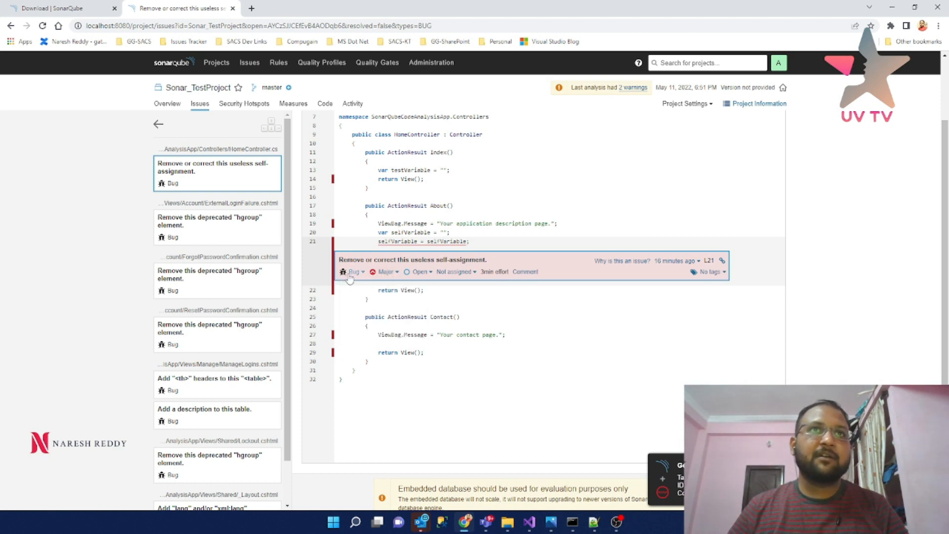
left_click(475, 273)
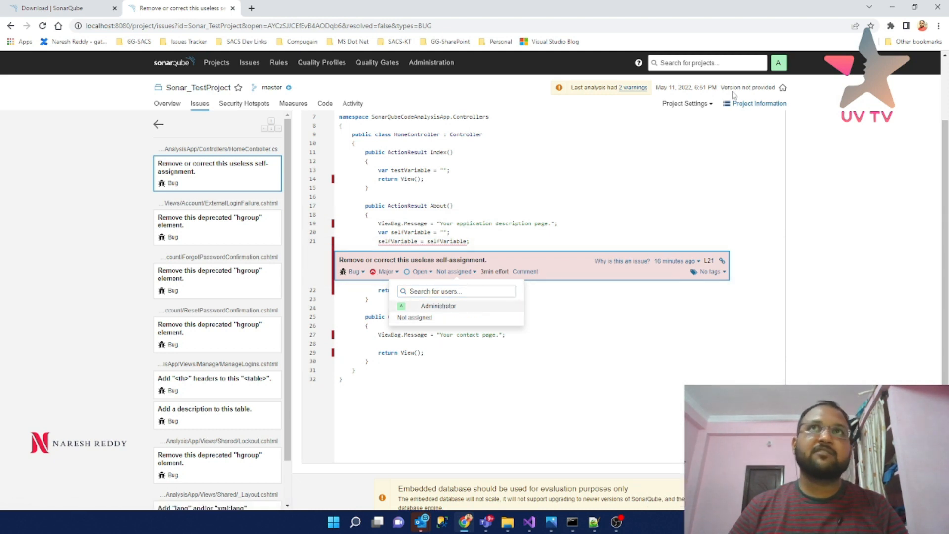
- Step through the deprecated hgroup and missing lang attribute bugs, then return to the issues list
left_click(213, 236)
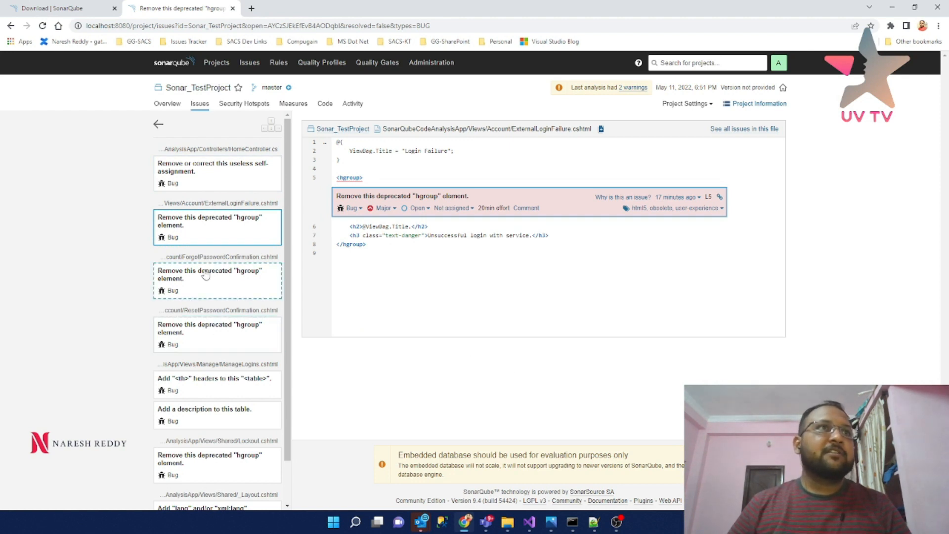
key("Down")
key("Down")
key("Down")
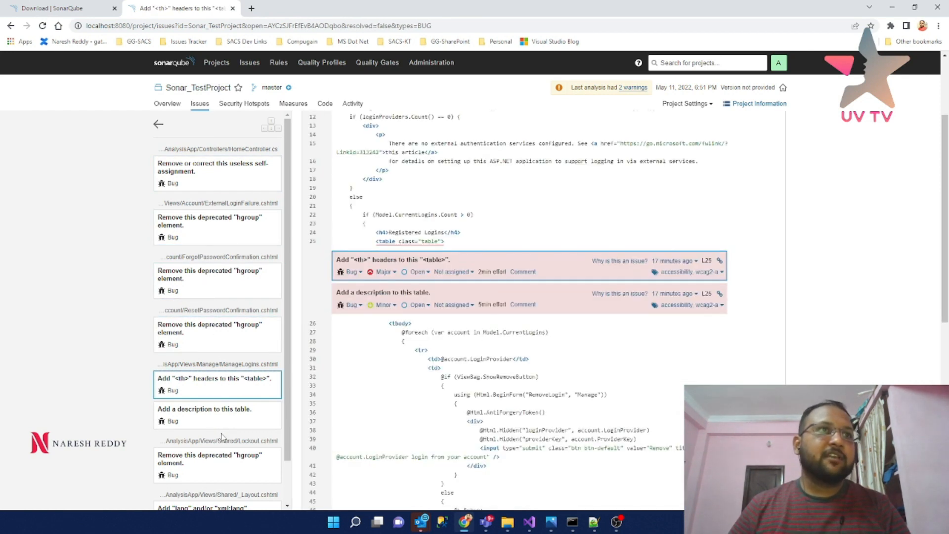
key("Down")
key("Down")
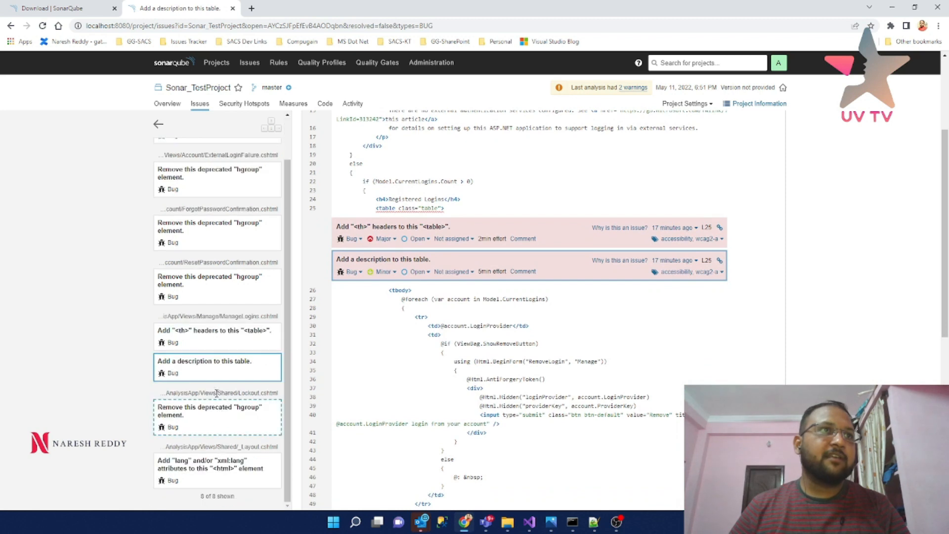
left_click(216, 474)
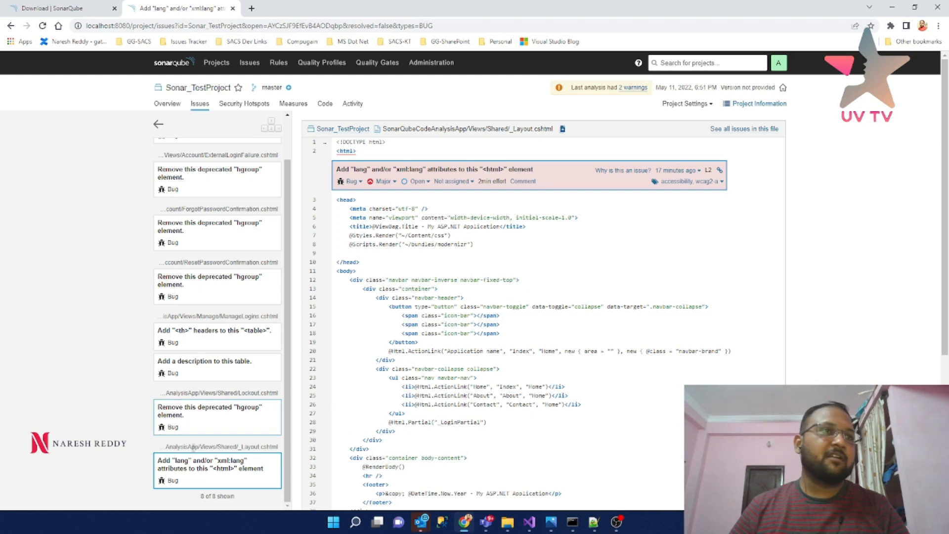
scroll(217, 247, "up", 2)
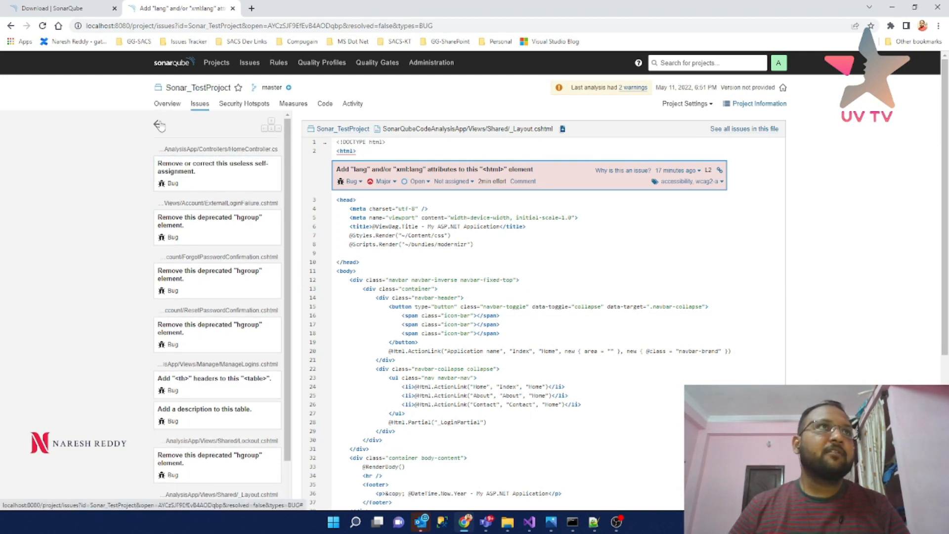
left_click(159, 124)
left_click(211, 216)
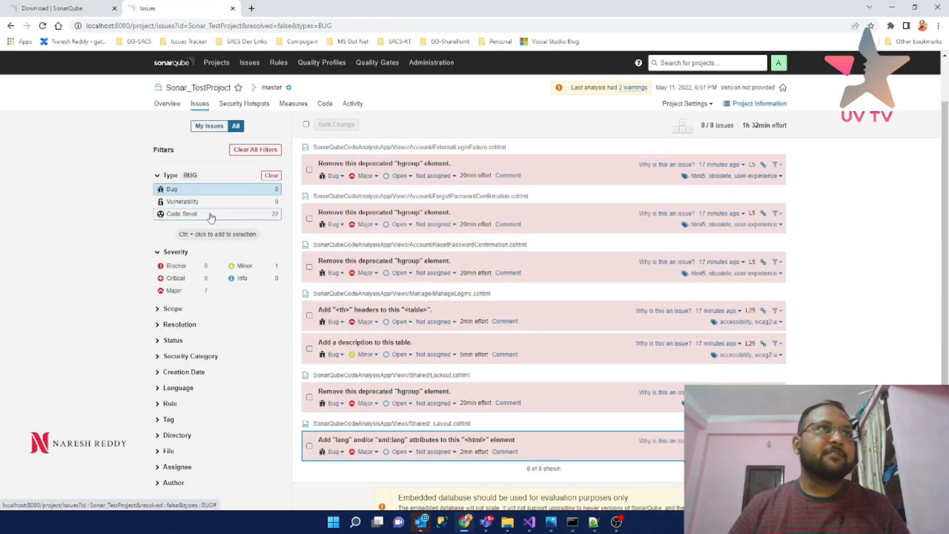
- Filter to Critical code smells and open the Cognitive Complexity issue in ManageController.cs
left_click(196, 192)
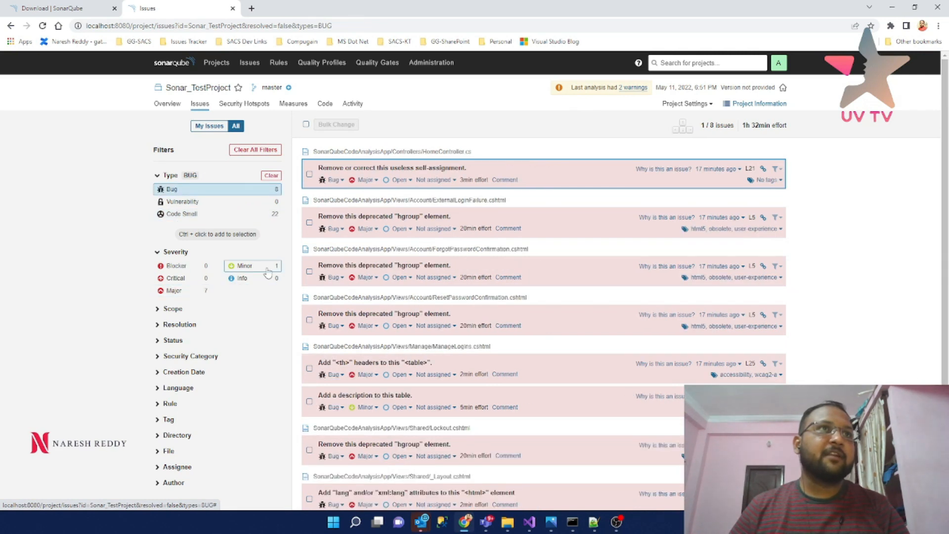
left_click(196, 215)
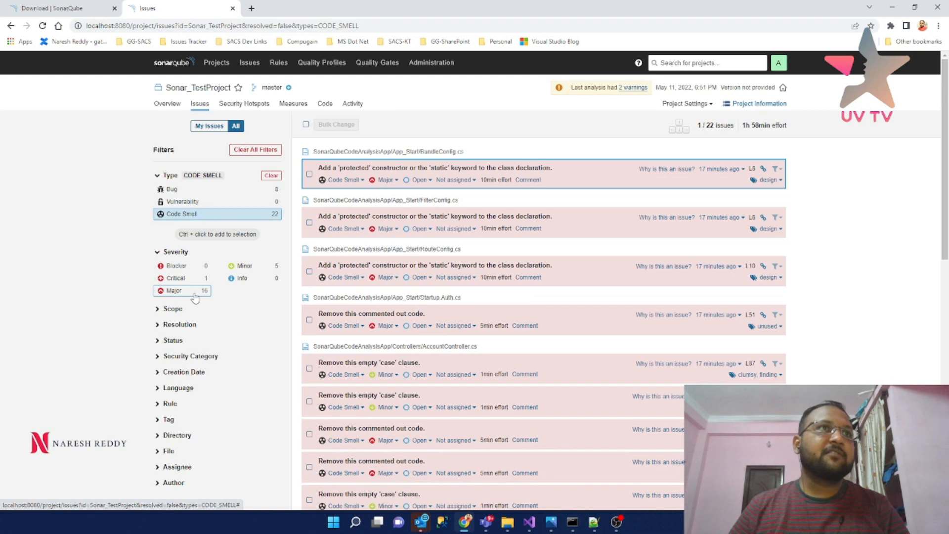
left_click(202, 282)
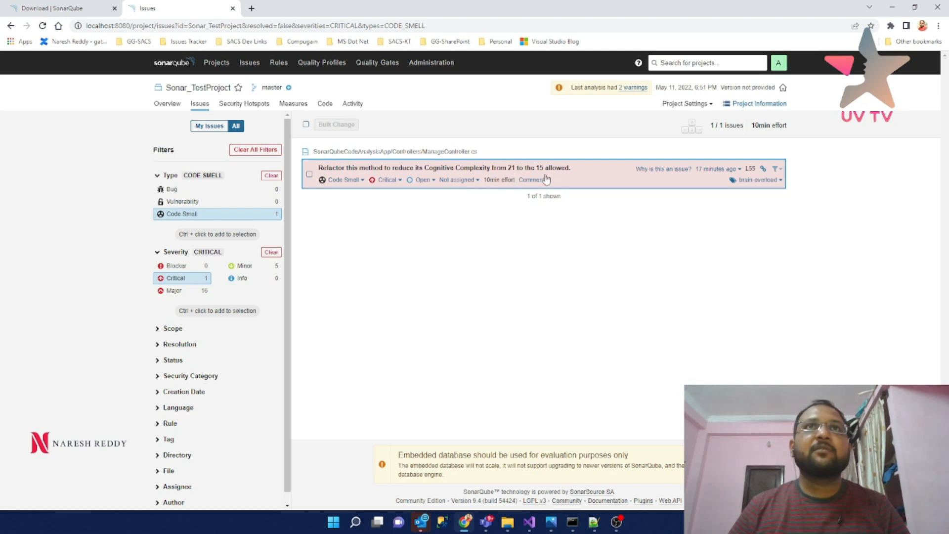
left_click(569, 179)
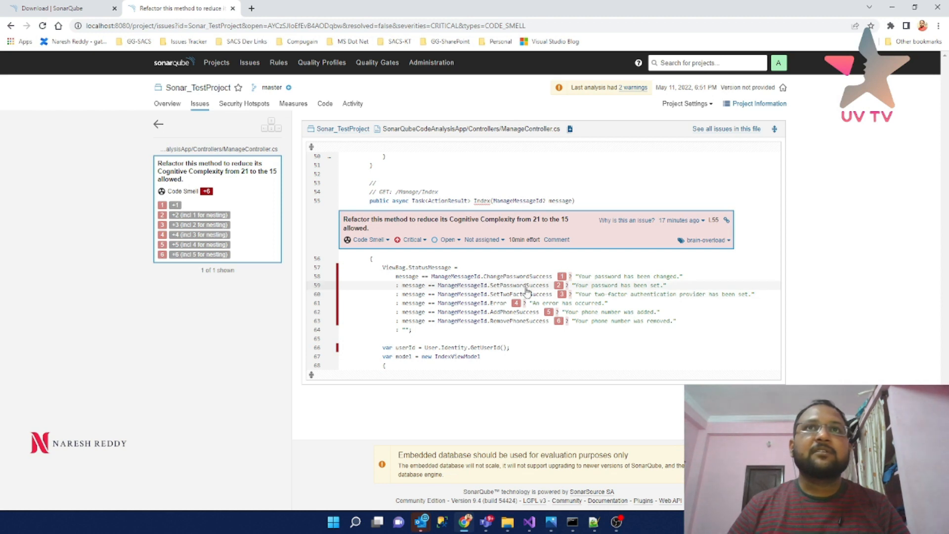
mouse_move(516, 305)
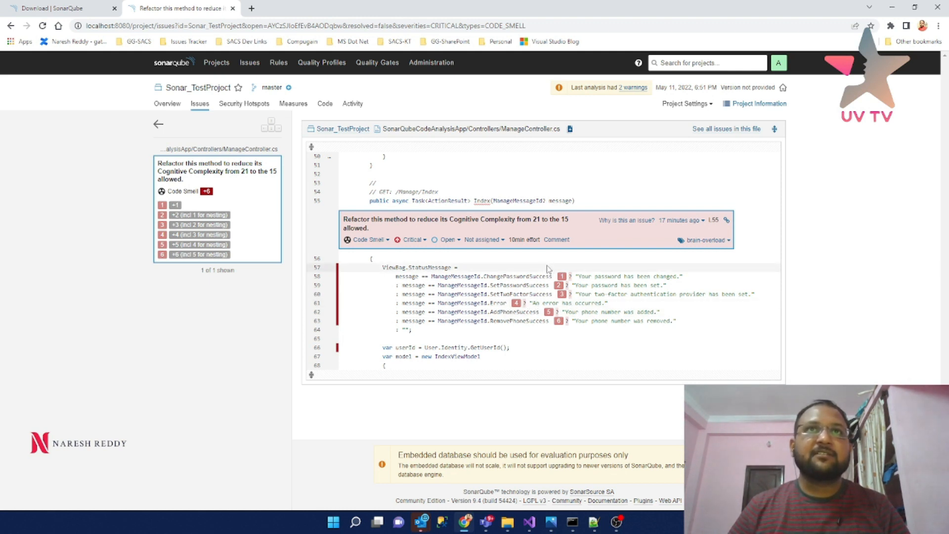
mouse_move(561, 277)
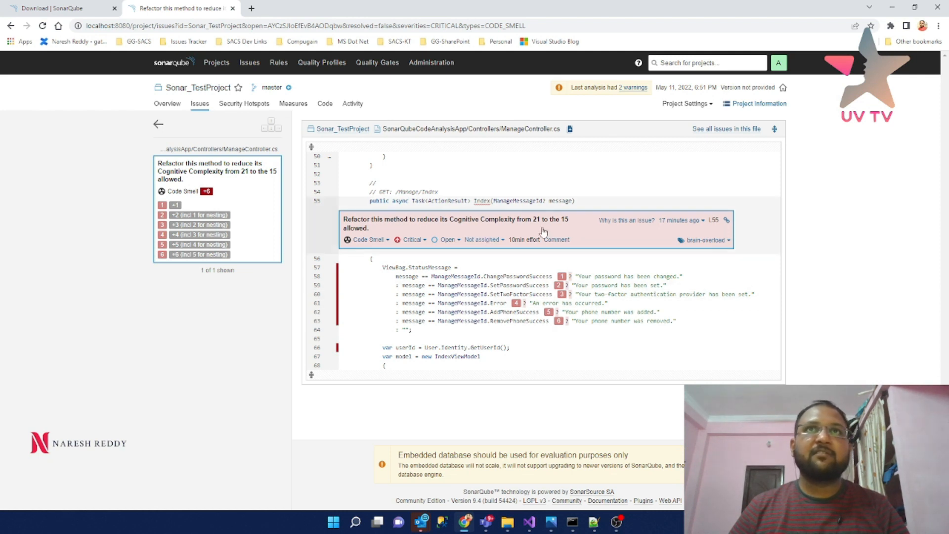
- Read the Cognitive Complexity rule description and reference PDF, then close the PDF tab
left_click(626, 221)
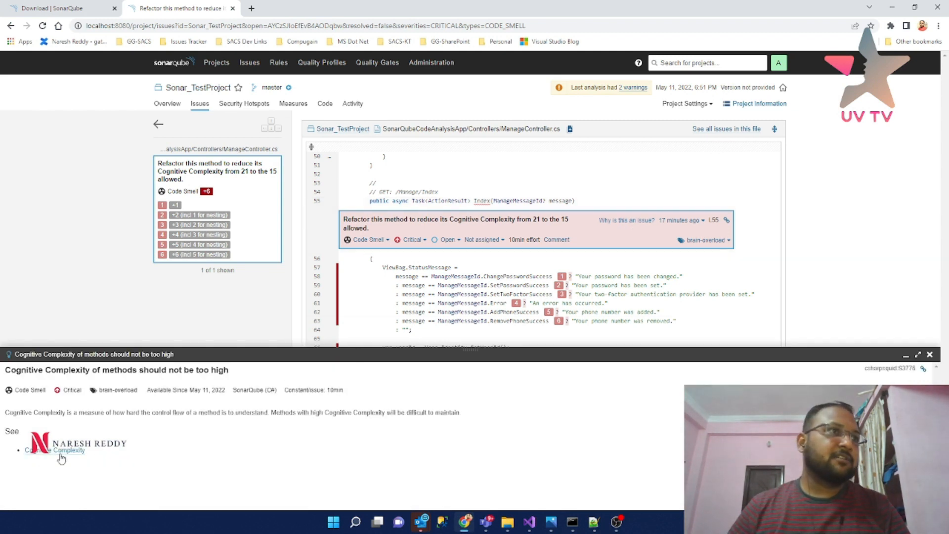
left_click(65, 459)
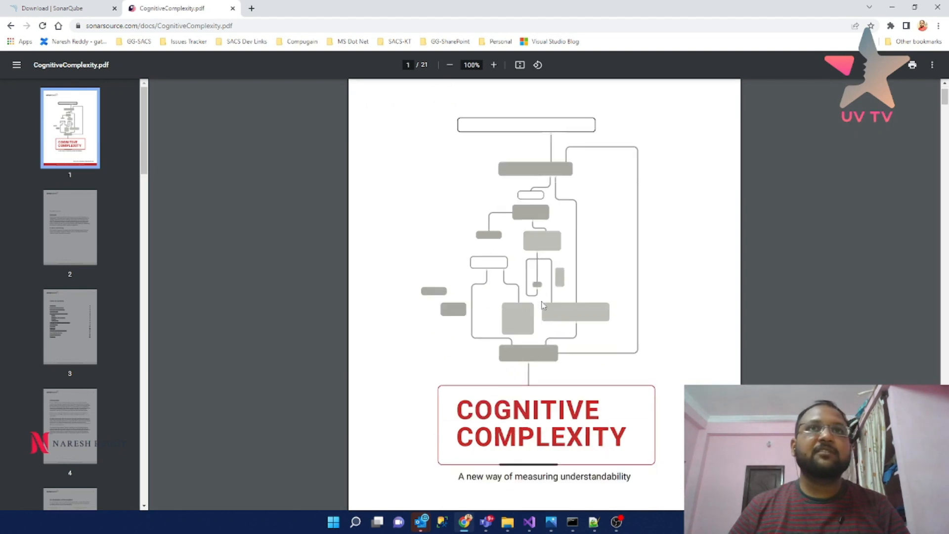
scroll(542, 305, "down", 10)
scroll(543, 305, "down", 20)
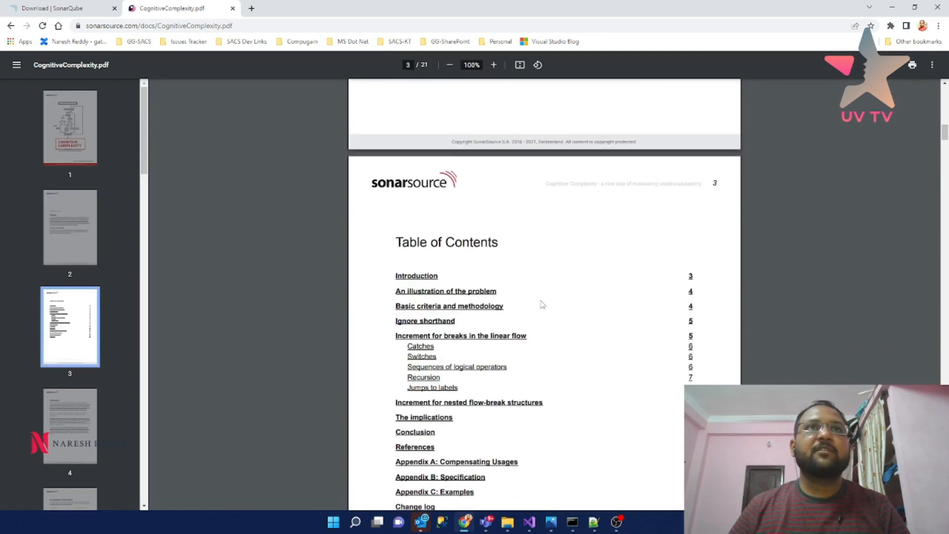
scroll(541, 304, "down", 10)
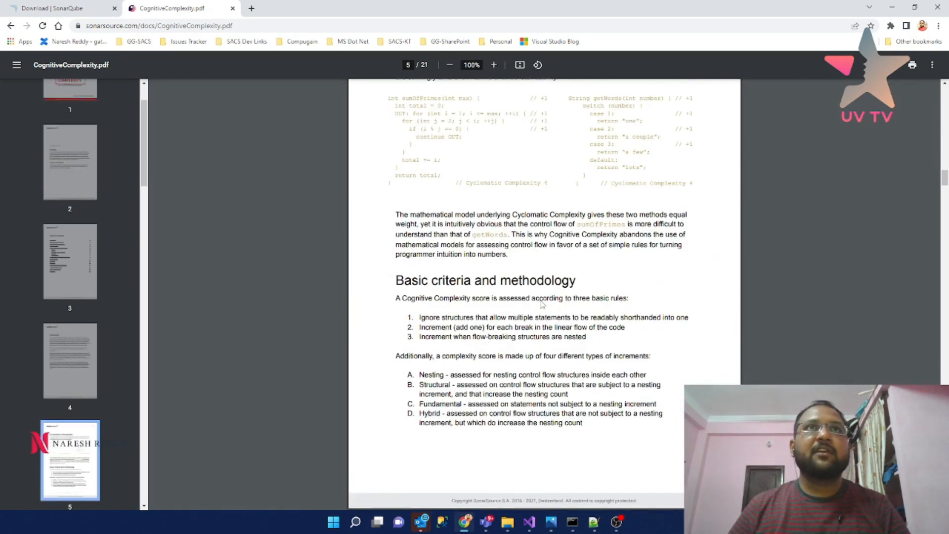
scroll(542, 304, "up", 3)
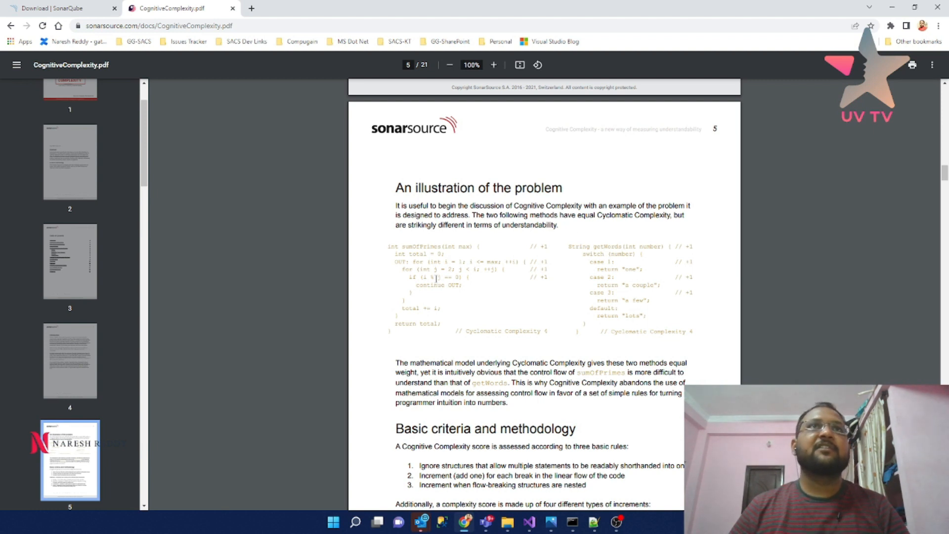
scroll(436, 278, "down", 6)
scroll(499, 275, "up", 5)
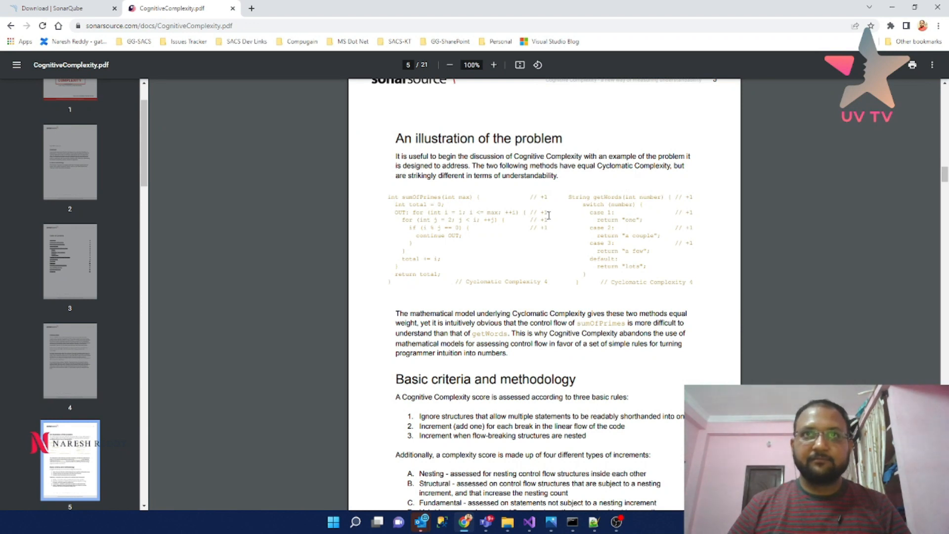
scroll(548, 215, "down", 20)
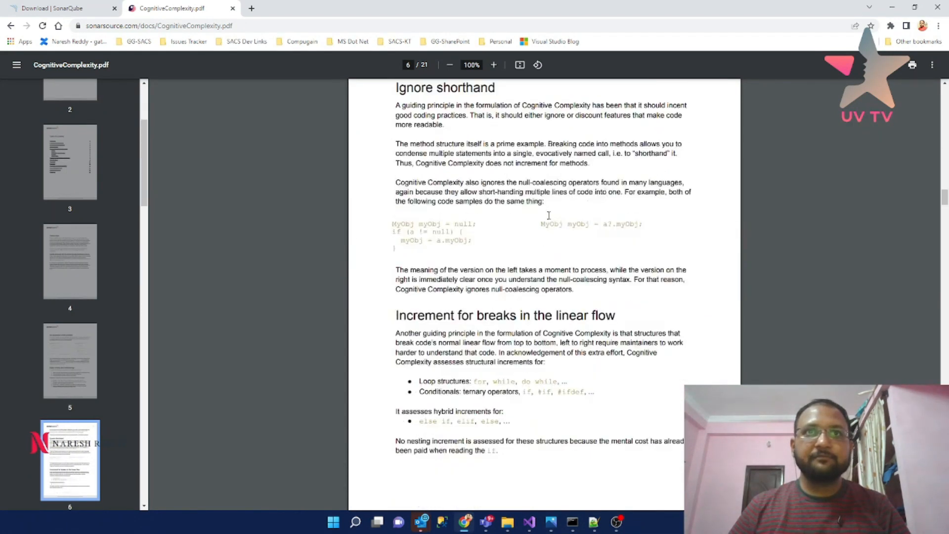
scroll(549, 219, "down", 8)
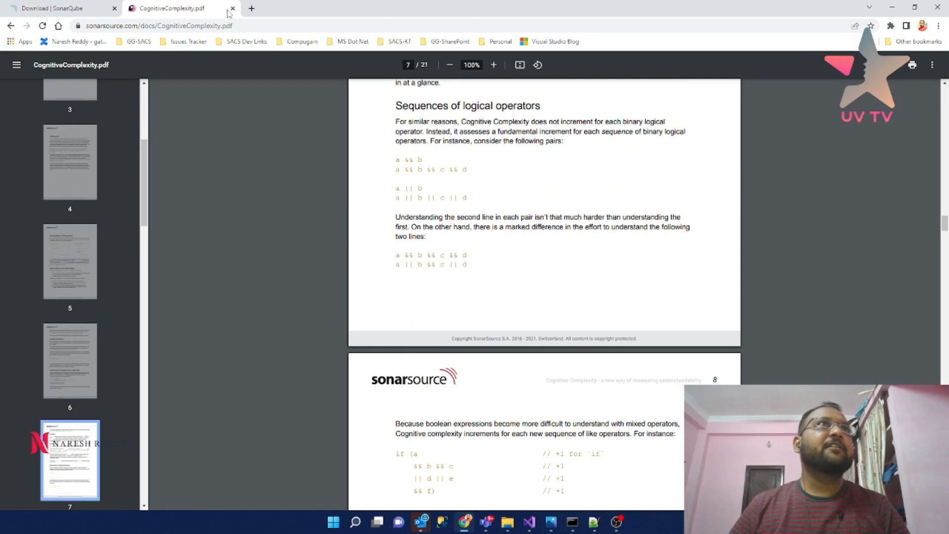
left_click(232, 9)
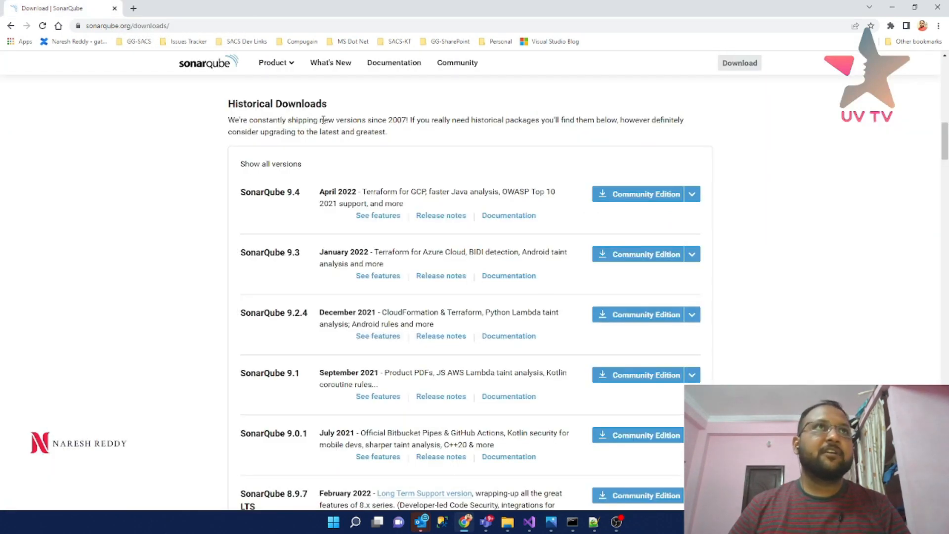
- Reopen localhost SonarQube in a new tab and show Sonar_TestProject's 30 issues
left_click(134, 9)
type("lo")
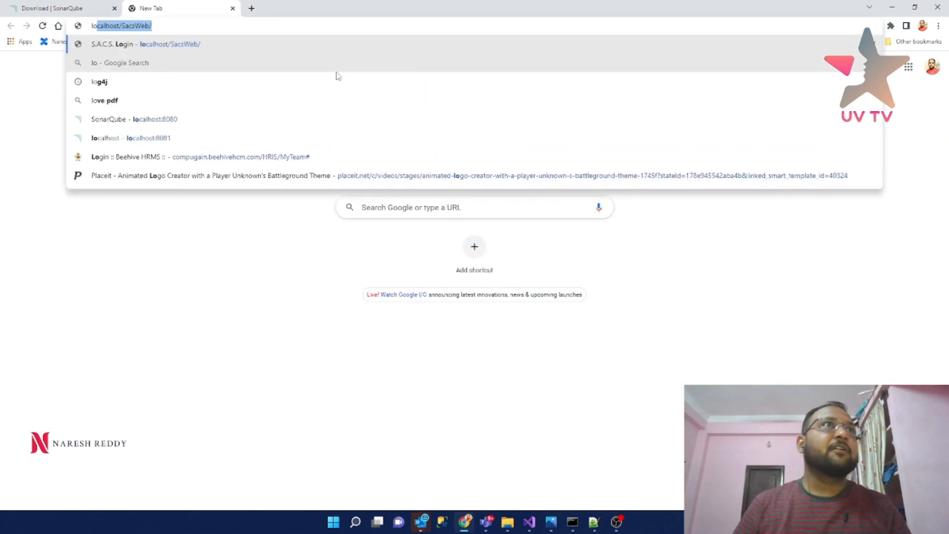
left_click(181, 123)
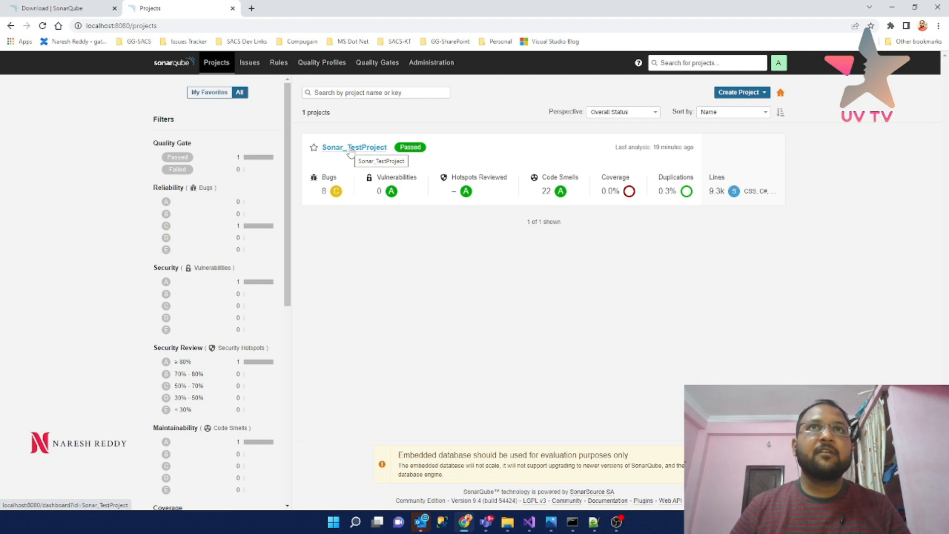
left_click(350, 149)
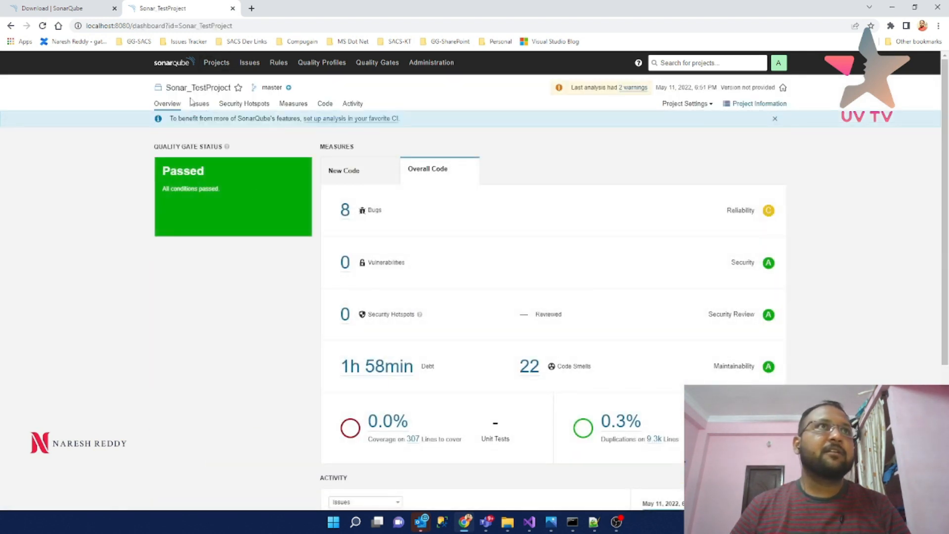
left_click(198, 104)
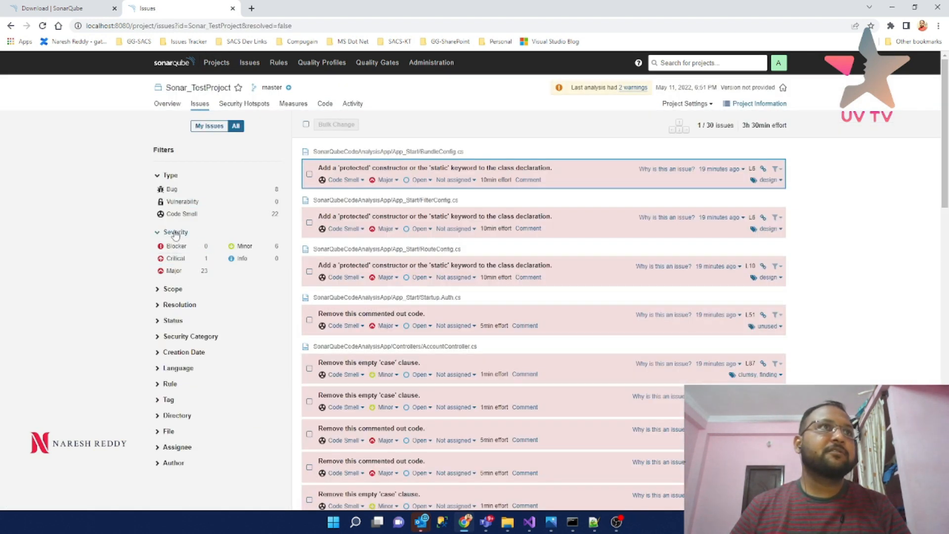
- Filter to Major code smells (16 issues), review two commented-out code issues, and return to the overview
left_click(180, 213)
left_click(197, 292)
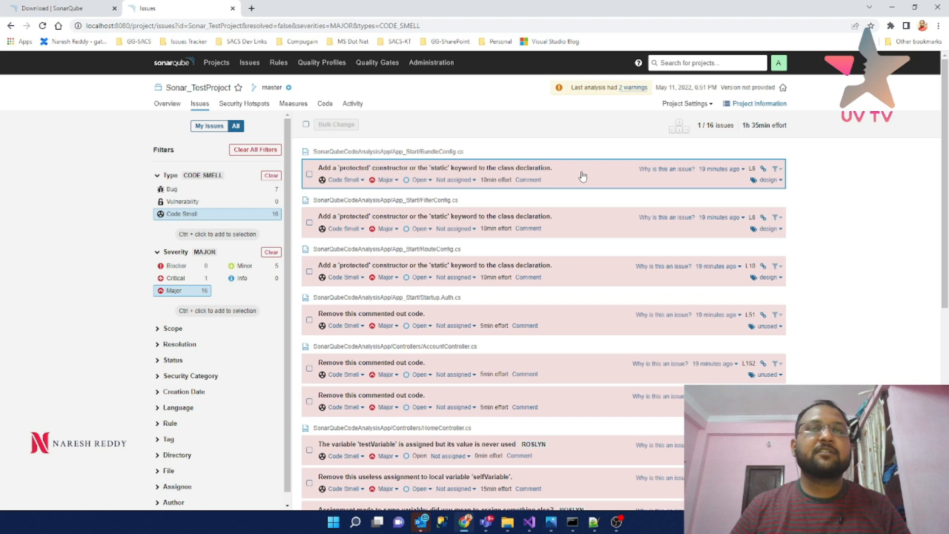
scroll(543, 204, "down", 1)
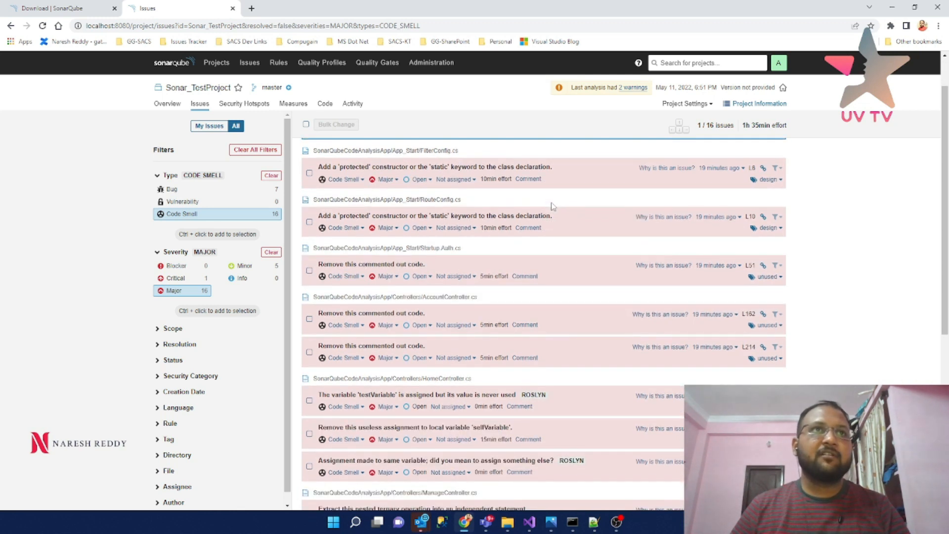
left_click(600, 318)
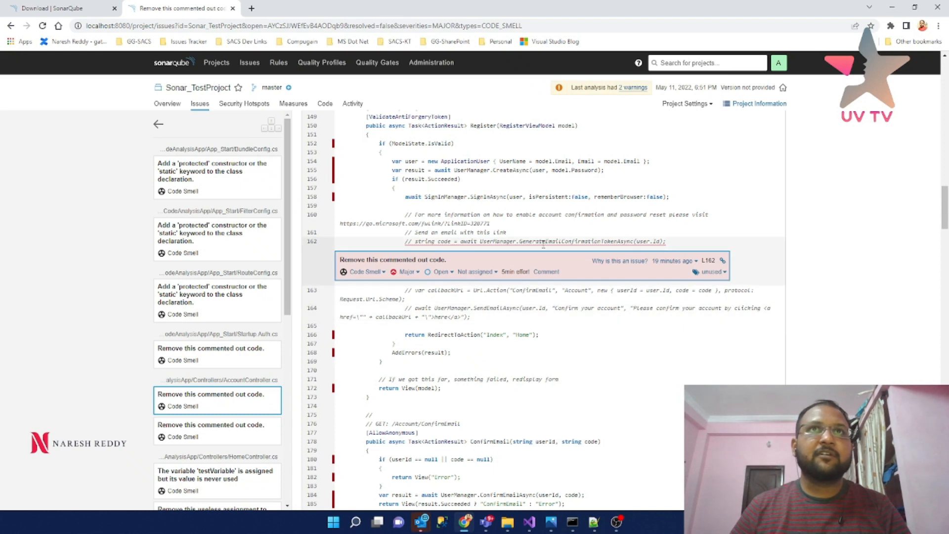
left_click(211, 439)
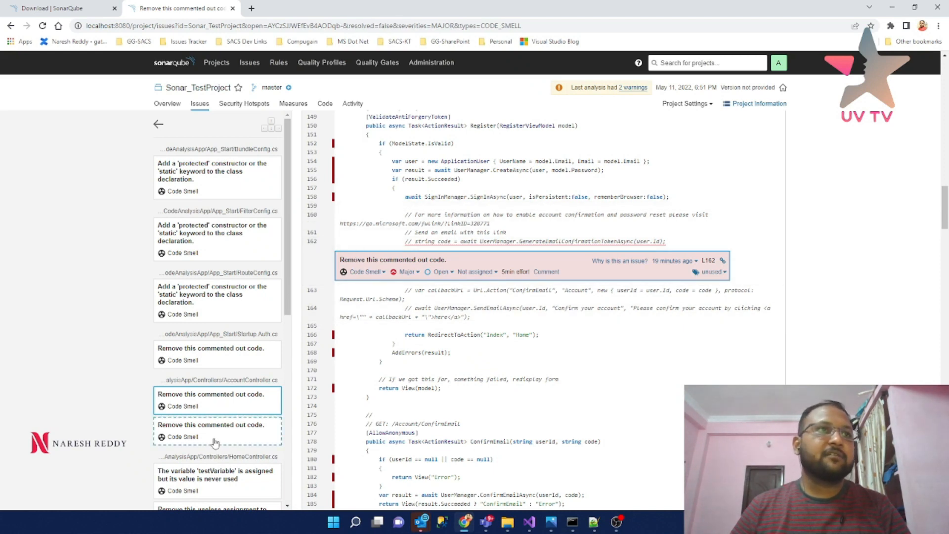
left_click(159, 124)
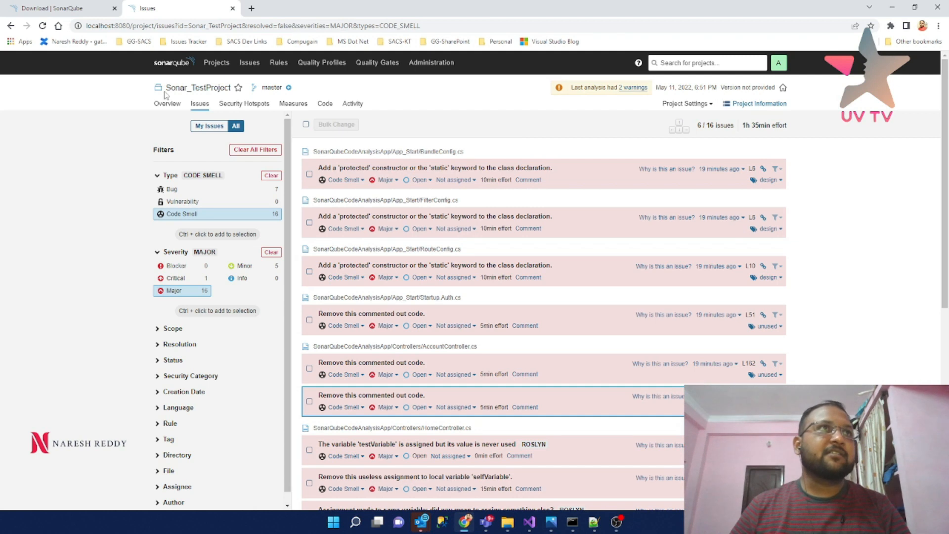
left_click(167, 104)
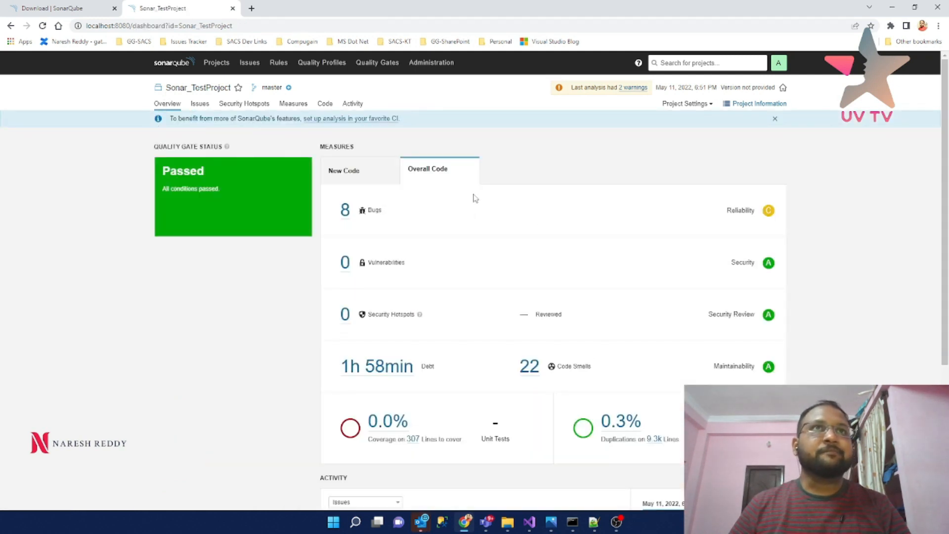
- Compare New Code and Overall Code measures, then view the Code breakdown of SonarQubeCodeAnalysisApp's 9,305 lines
left_click(340, 172)
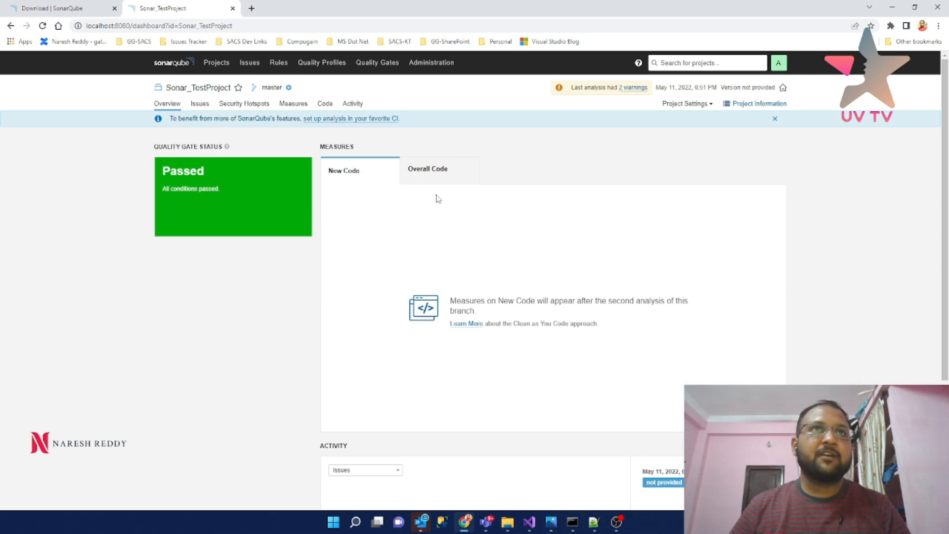
left_click(425, 173)
left_click(341, 177)
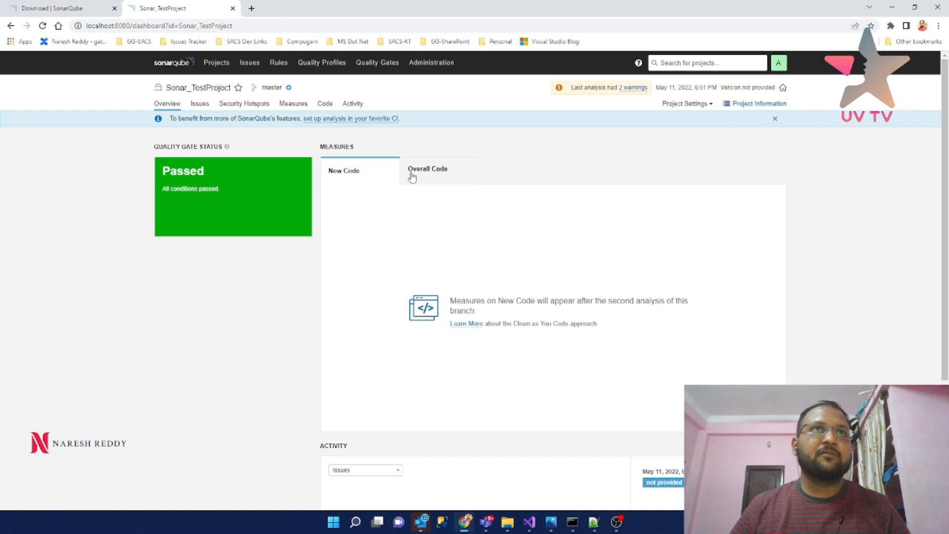
left_click(424, 170)
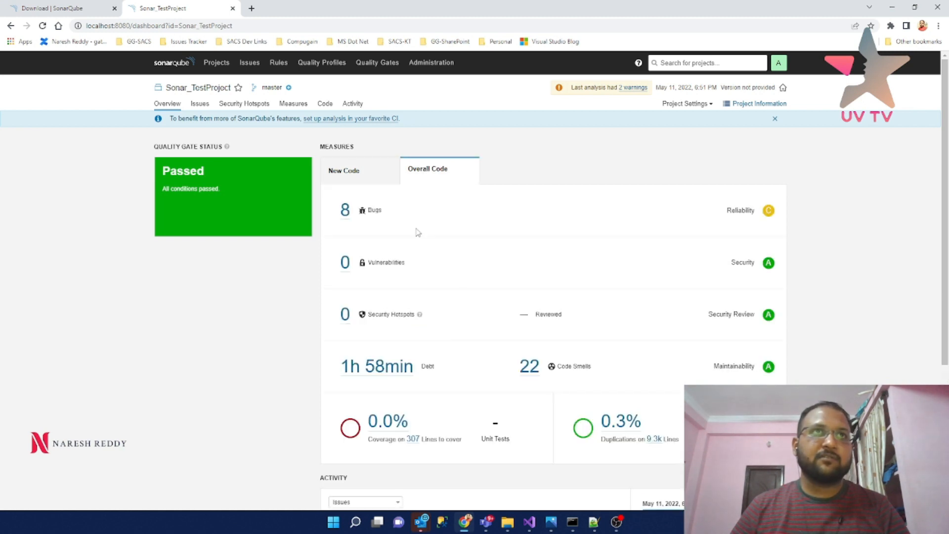
scroll(489, 251, "down", 3)
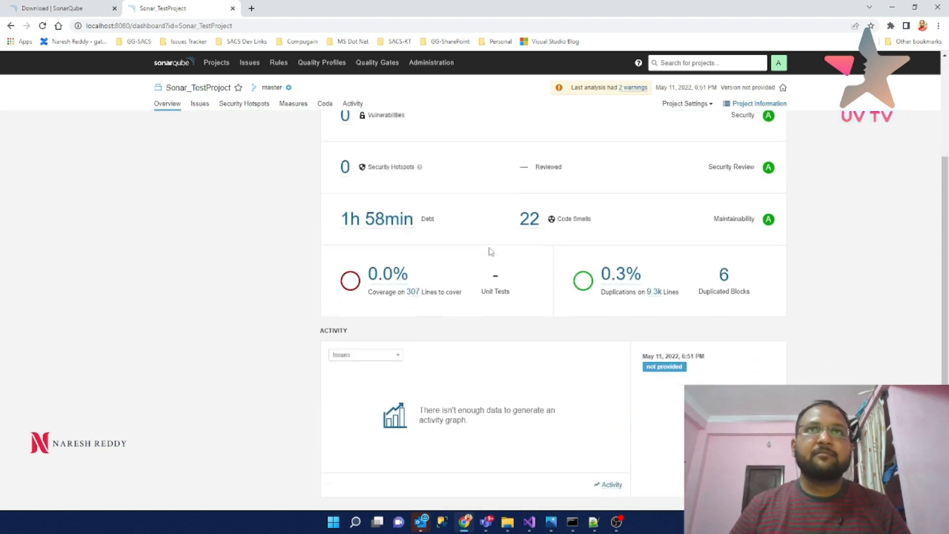
scroll(490, 251, "up", 3)
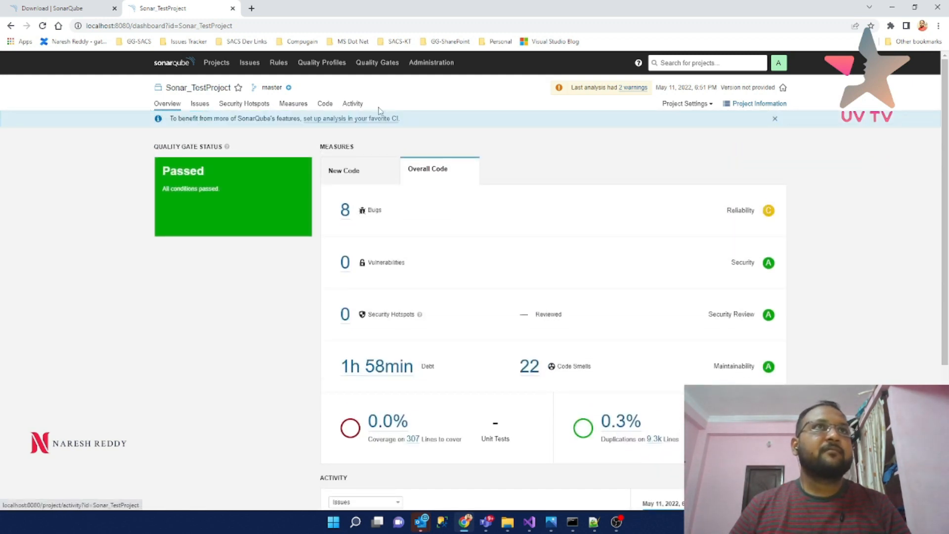
left_click(327, 108)
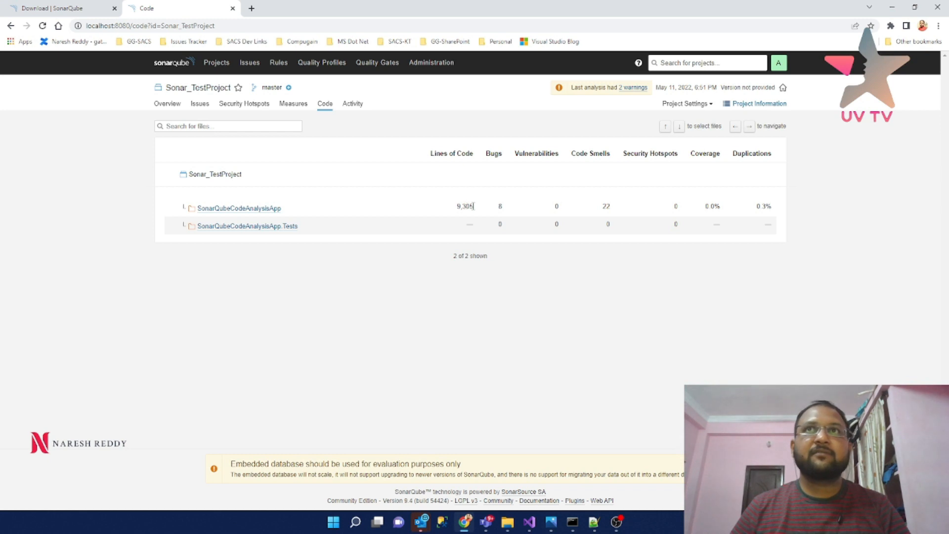
- Drill into the SonarQubeCodeAnalysisApp folder, glance at Issues, and return to the Overall Code overview
left_click(233, 208)
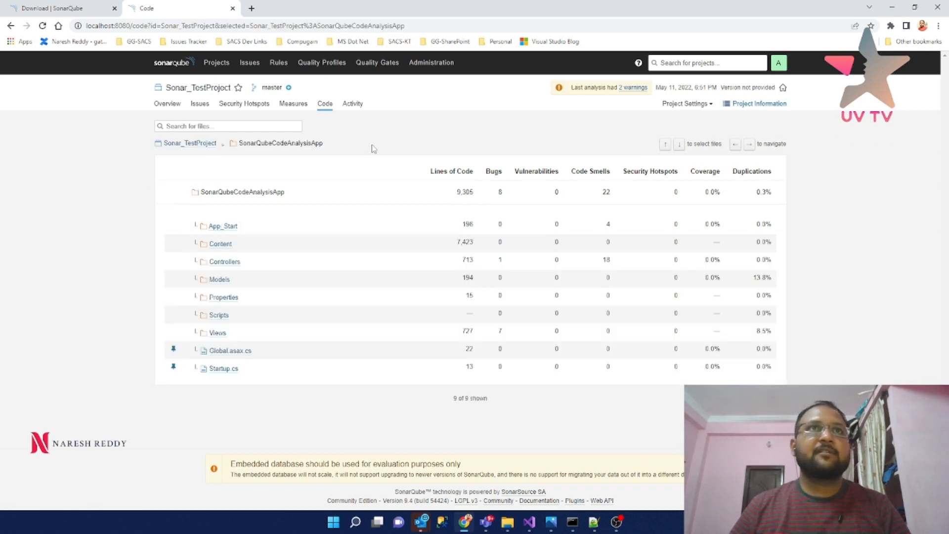
left_click(180, 145)
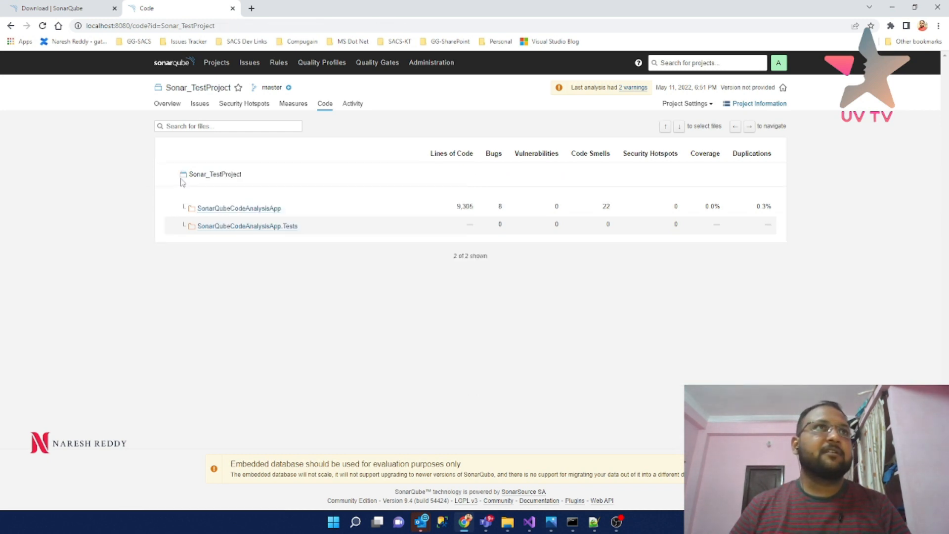
left_click(202, 106)
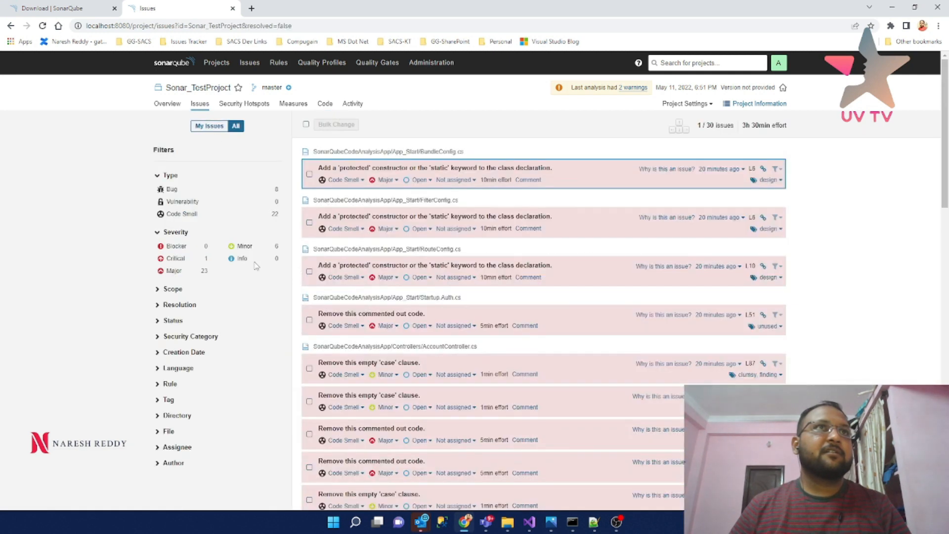
left_click(167, 104)
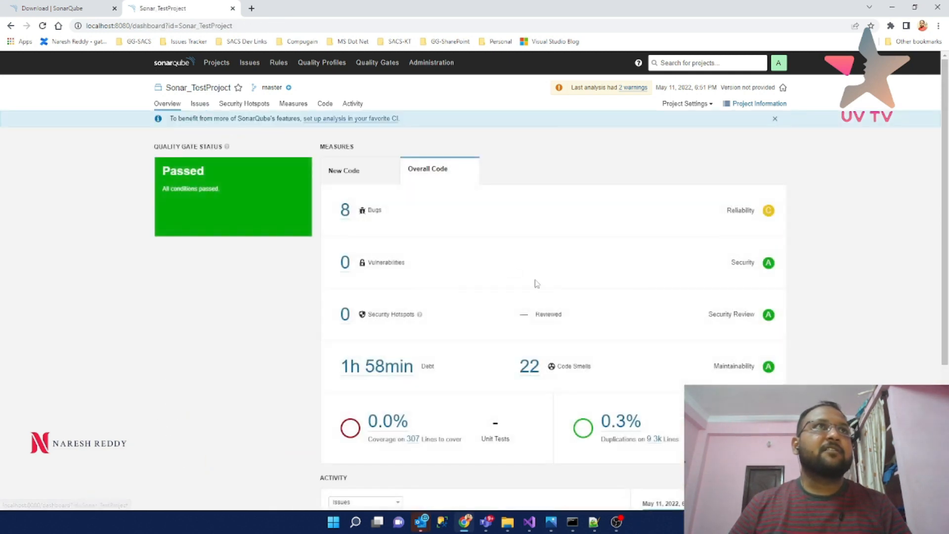